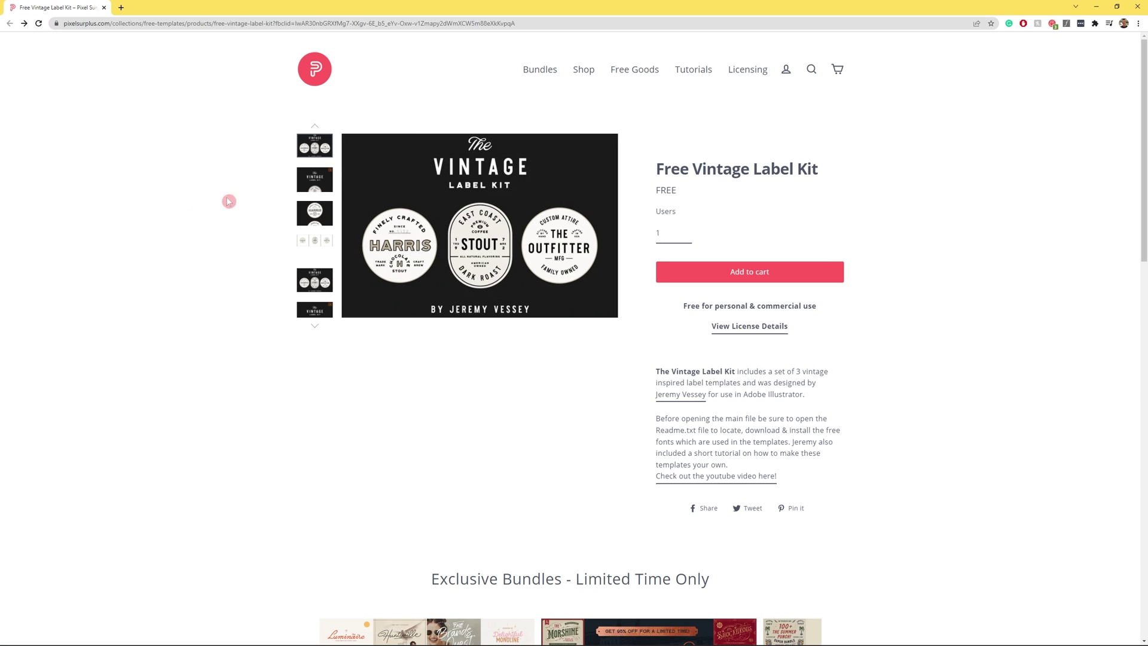
Browse the Vintage Label Kit's Stout, Harris/Outfitter and lineup previews, including the enlarged lightbox
{"action": "left_click", "coordinate": [320, 188]}
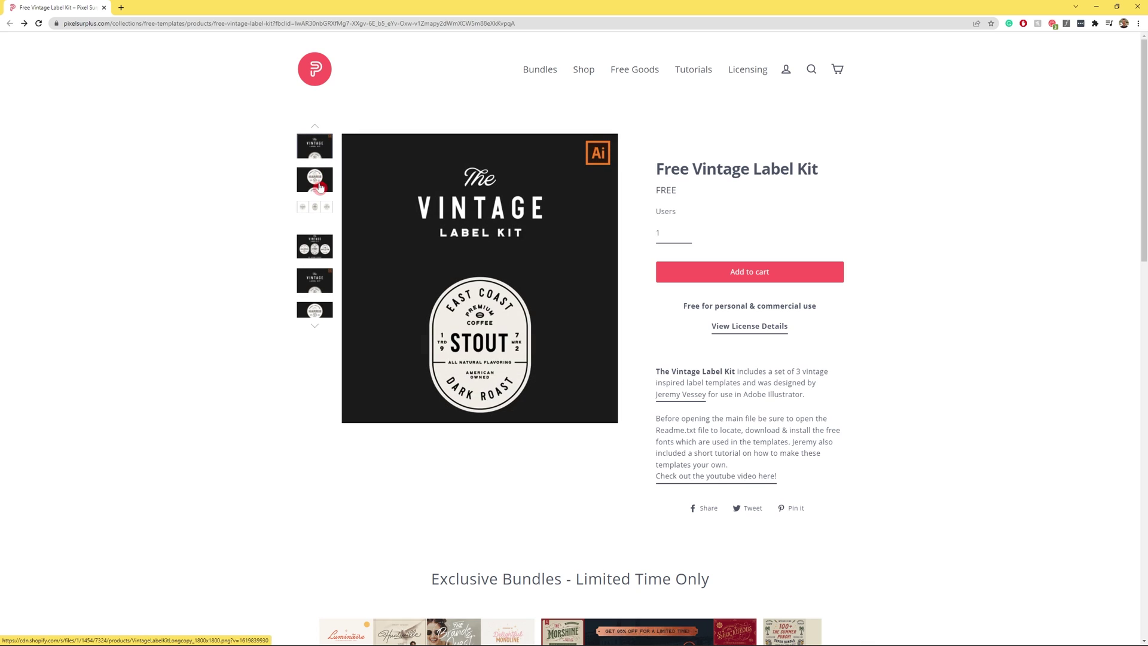
{"action": "left_click", "coordinate": [319, 188]}
{"action": "left_click", "coordinate": [319, 187]}
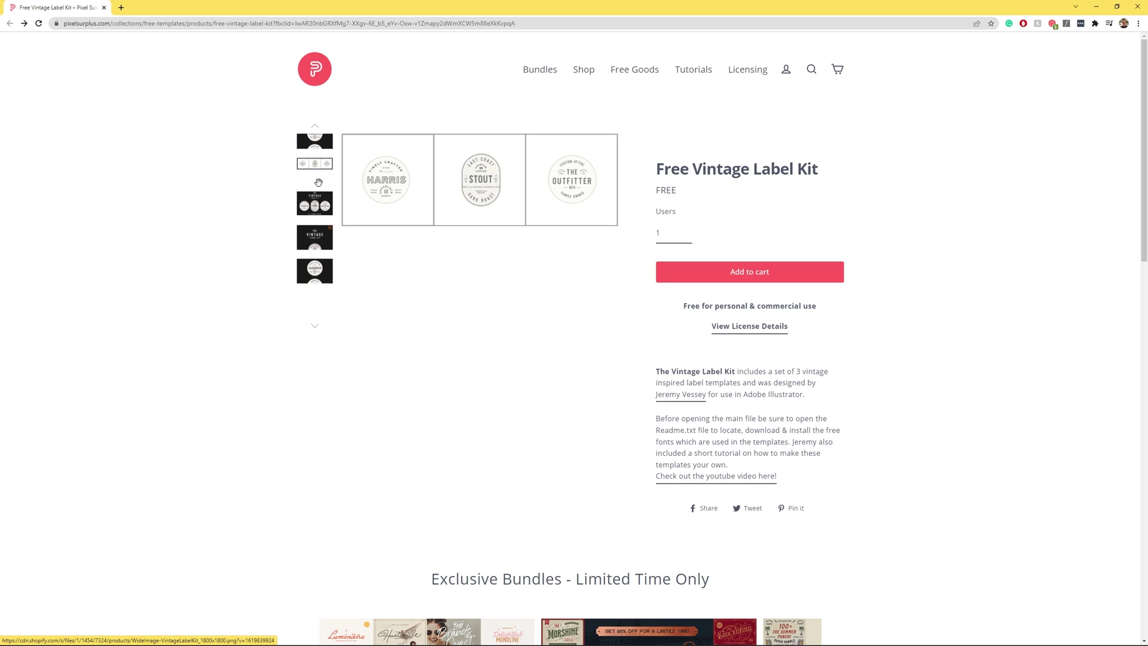
{"action": "left_click", "coordinate": [319, 188]}
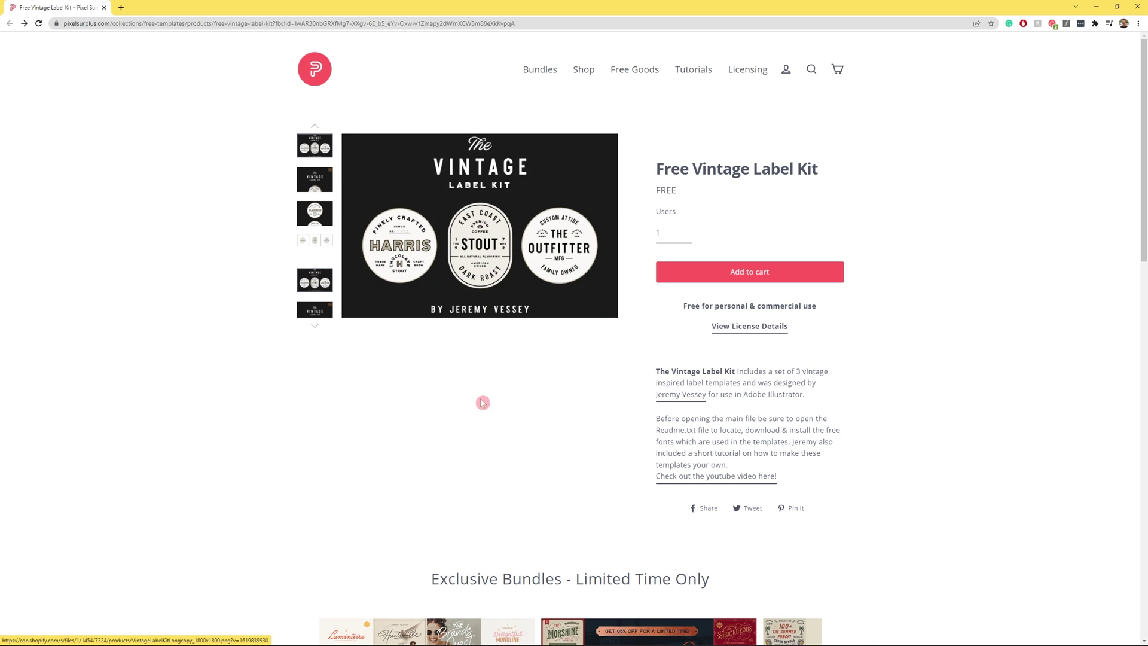
{"action": "left_click", "coordinate": [593, 267]}
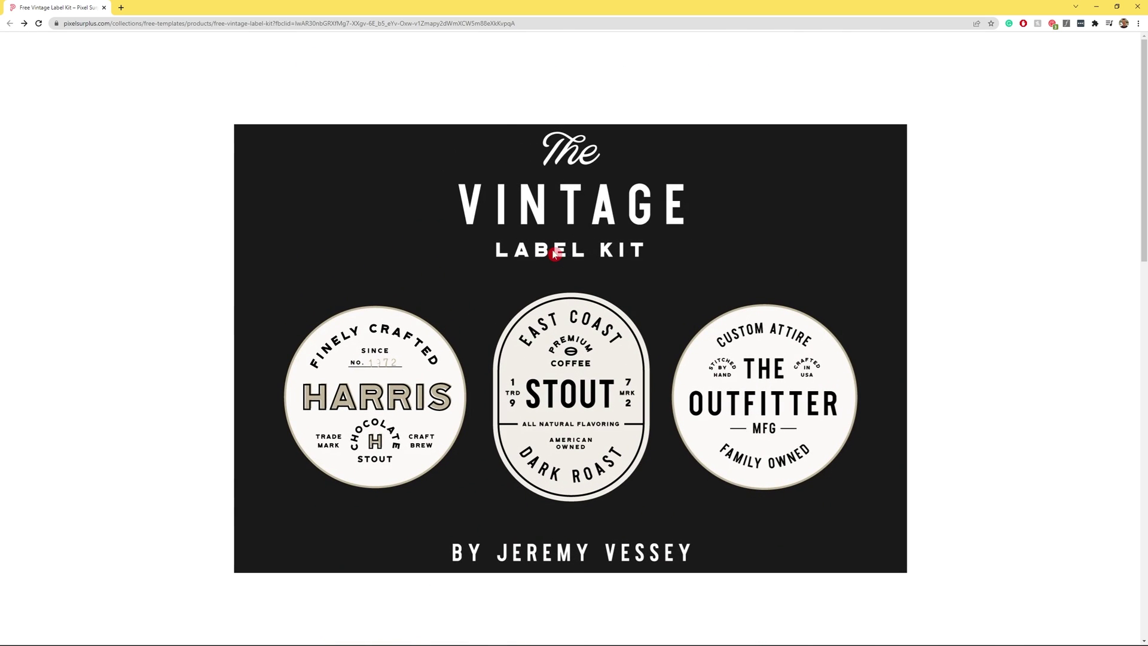
{"action": "left_click", "coordinate": [608, 609]}
{"action": "left_click", "coordinate": [607, 608]}
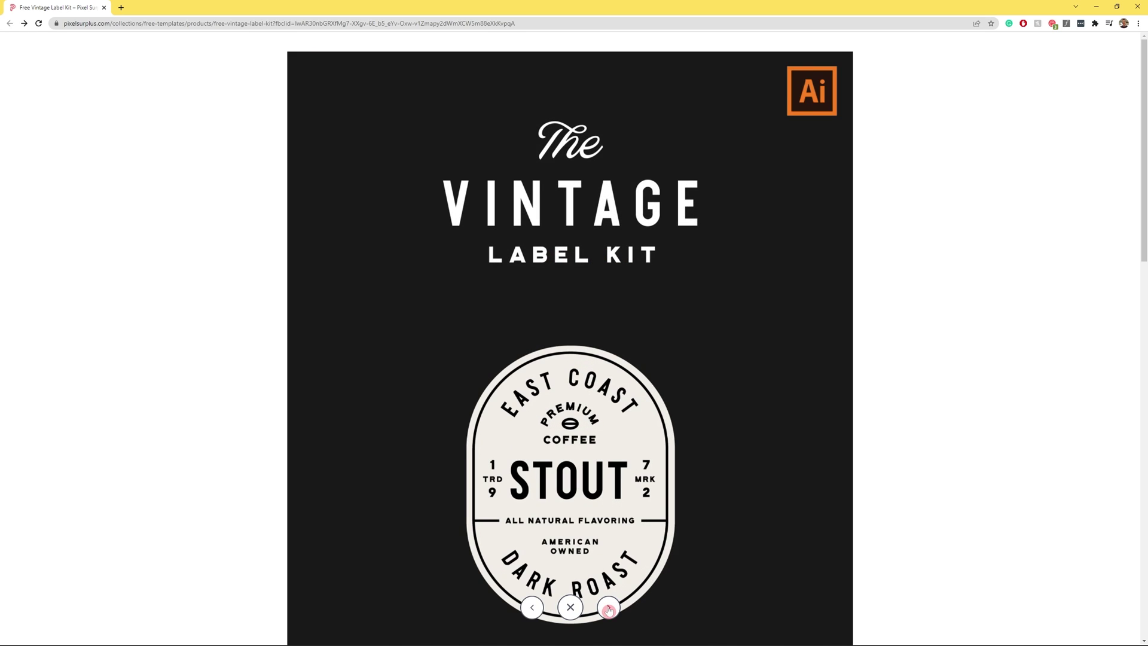
{"action": "left_click", "coordinate": [607, 609]}
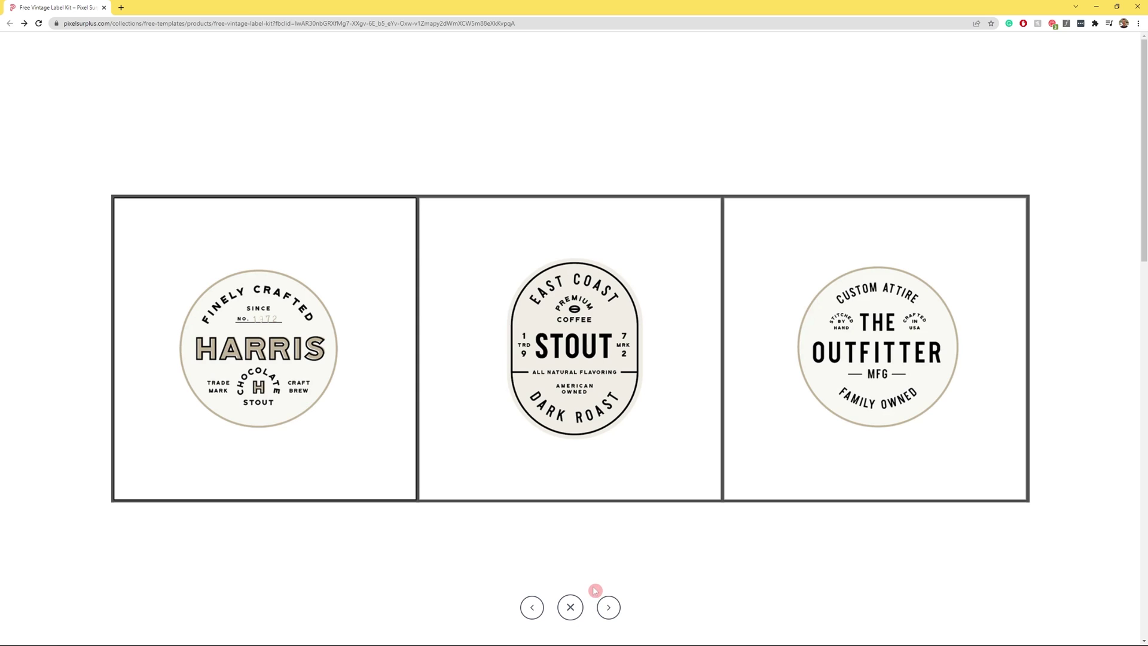
Close the lightbox, add the free Vintage Label Kit to the cart and check out
{"action": "left_click", "coordinate": [604, 456]}
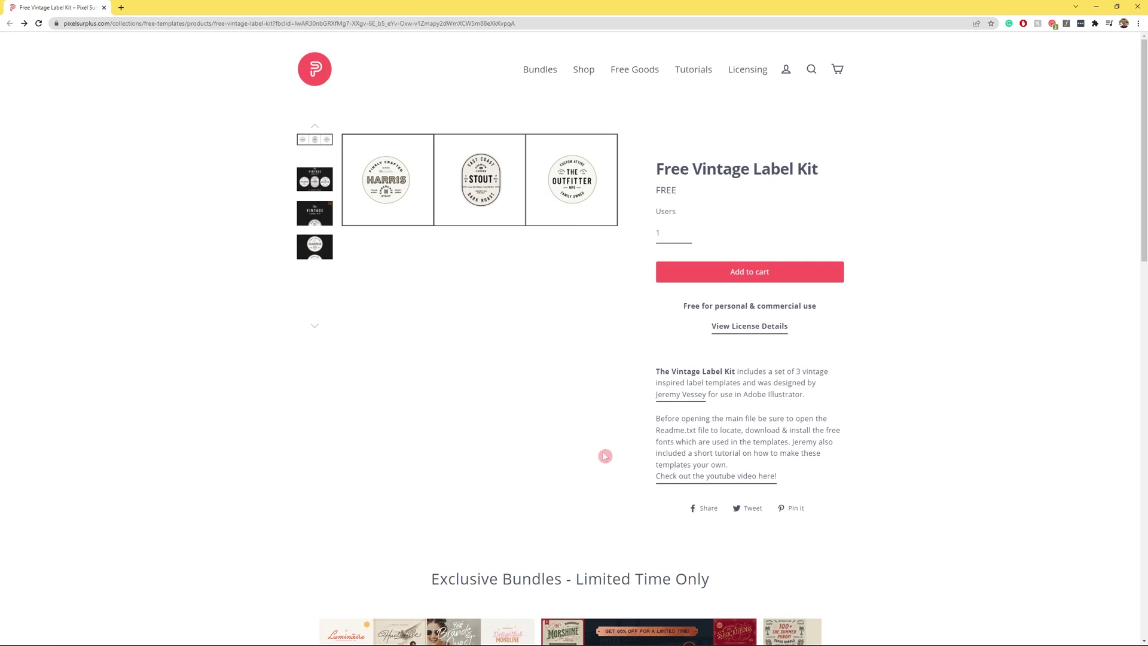
{"action": "left_click", "coordinate": [717, 275]}
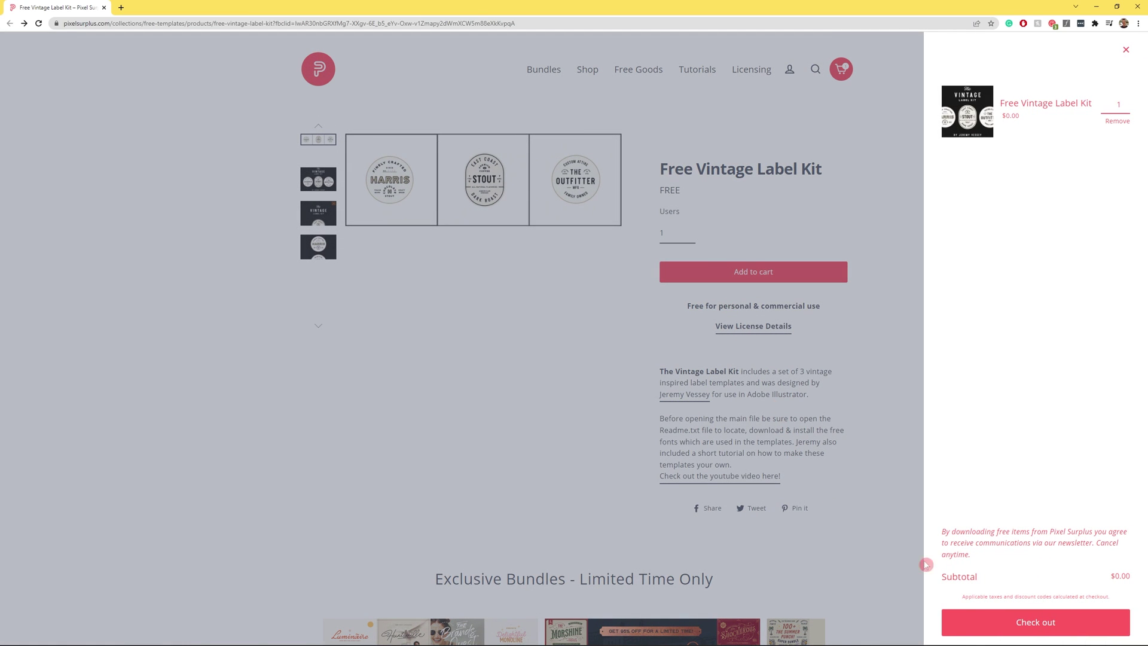
{"action": "left_click", "coordinate": [1003, 622]}
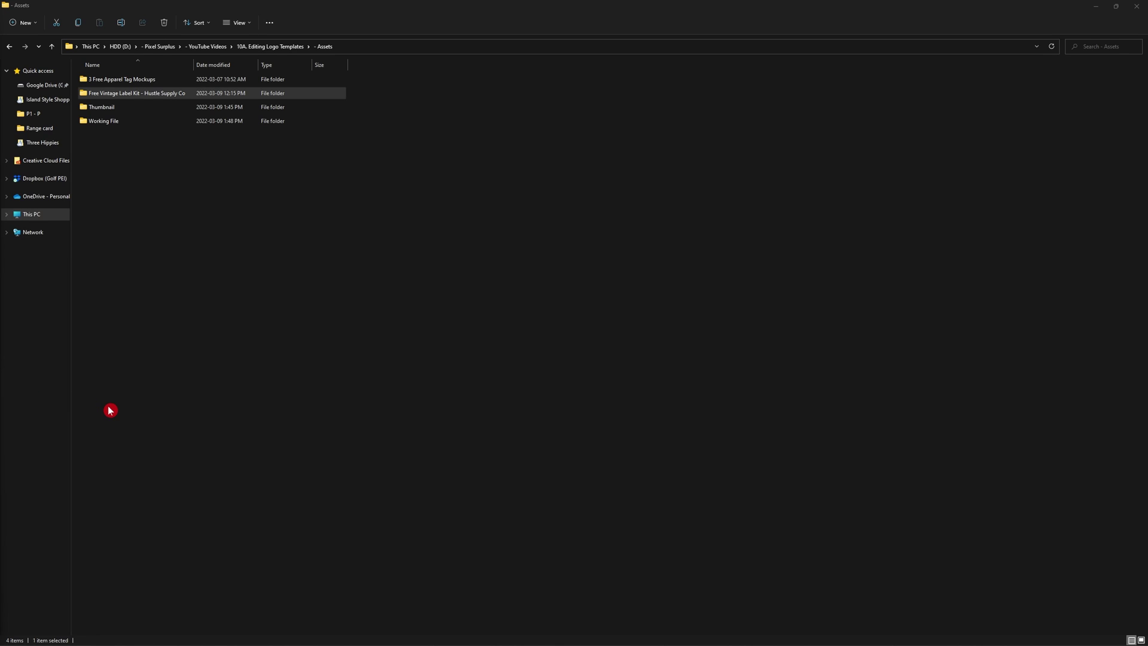
Open the Free Vintage Label Kit - Hustle Supply Co folder and select READ ME BEFORE OPENING.pdf
{"action": "double_click", "coordinate": [152, 99]}
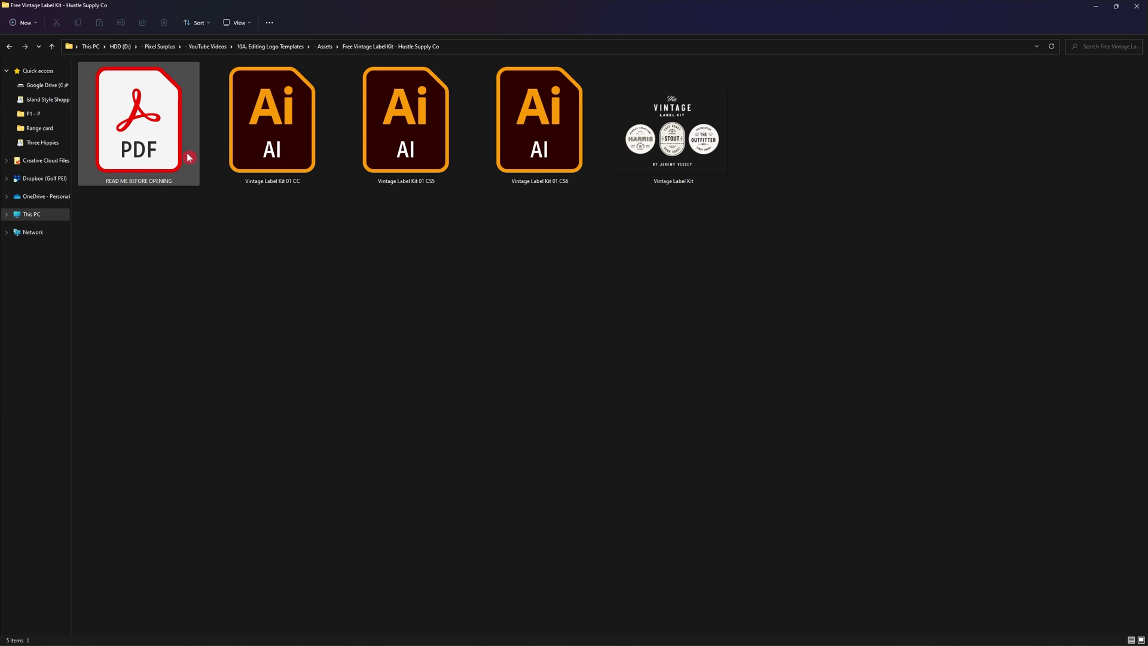
{"action": "left_click", "coordinate": [185, 134]}
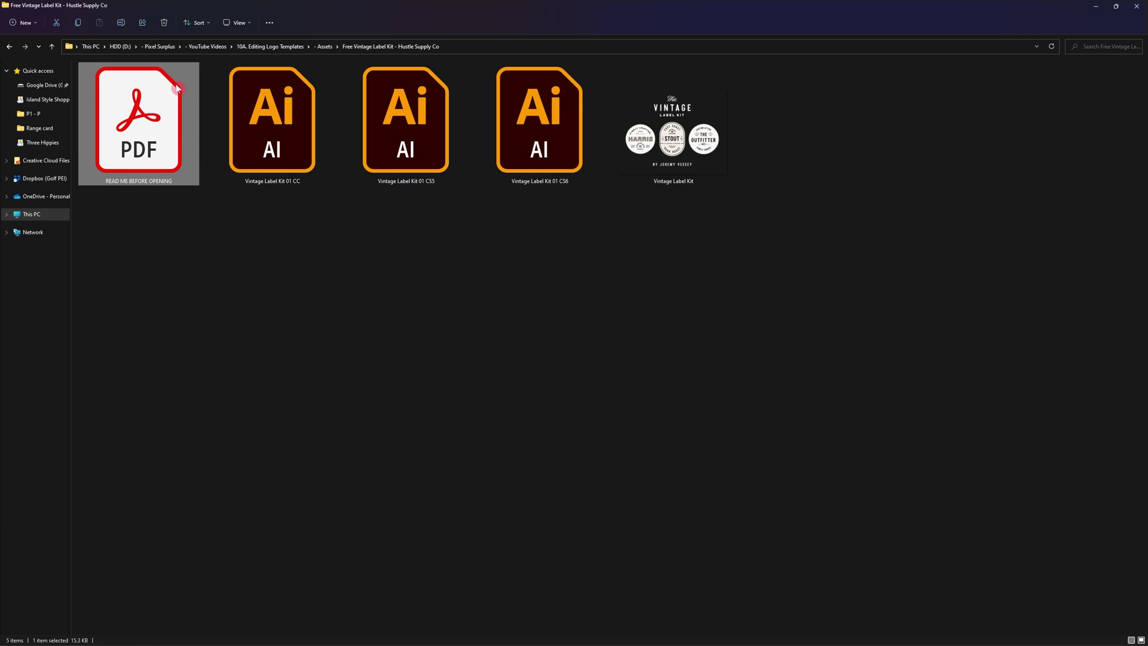
Open READ ME BEFORE OPENING.pdf in Acrobat and maximize its window to read the font links
{"action": "left_click", "coordinate": [151, 127]}
{"action": "double_click", "coordinate": [152, 128]}
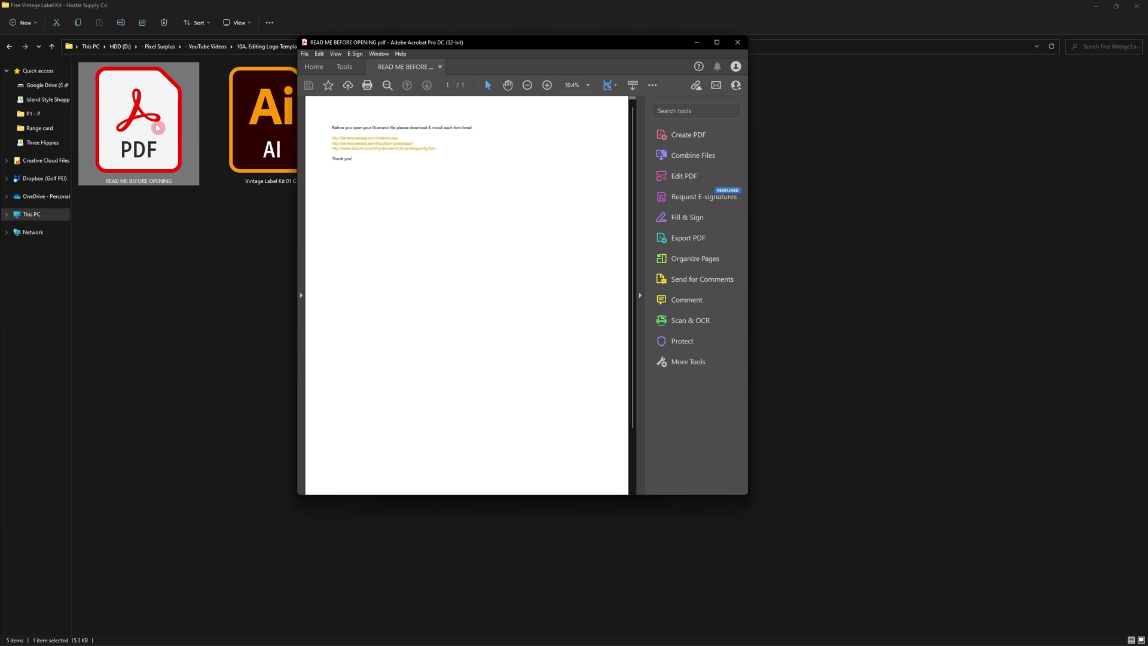
{"action": "left_click", "coordinate": [717, 43]}
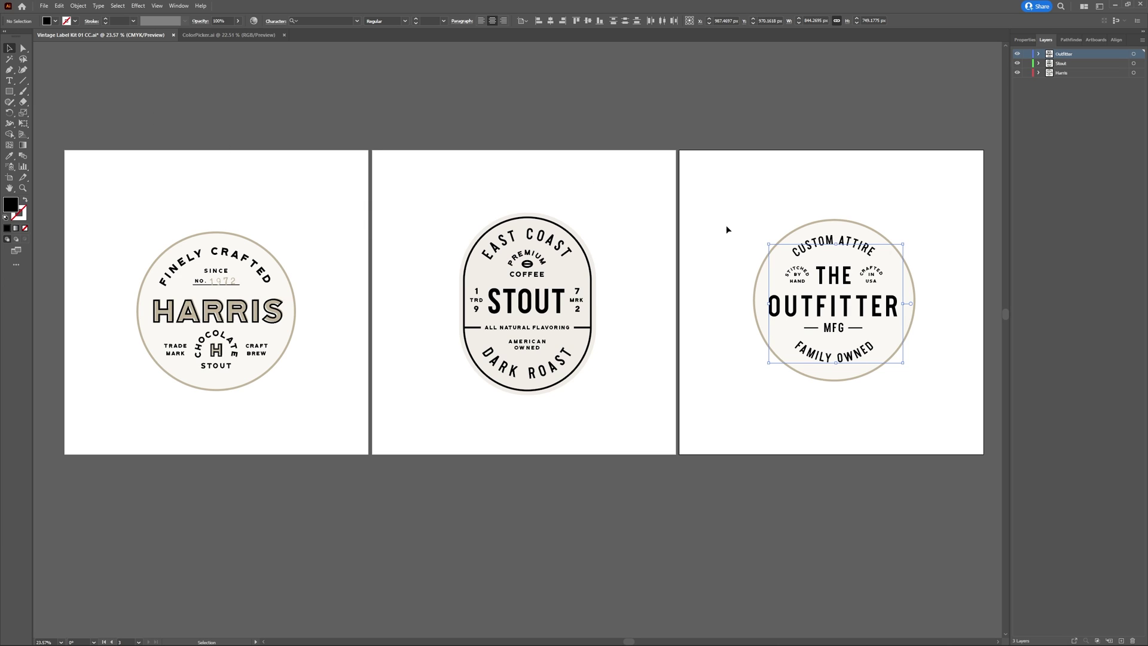
Inspect the Outfitter label group, then lock the Harris layer in the Layers panel
{"action": "left_click", "coordinate": [880, 380]}
{"action": "left_click", "coordinate": [847, 524]}
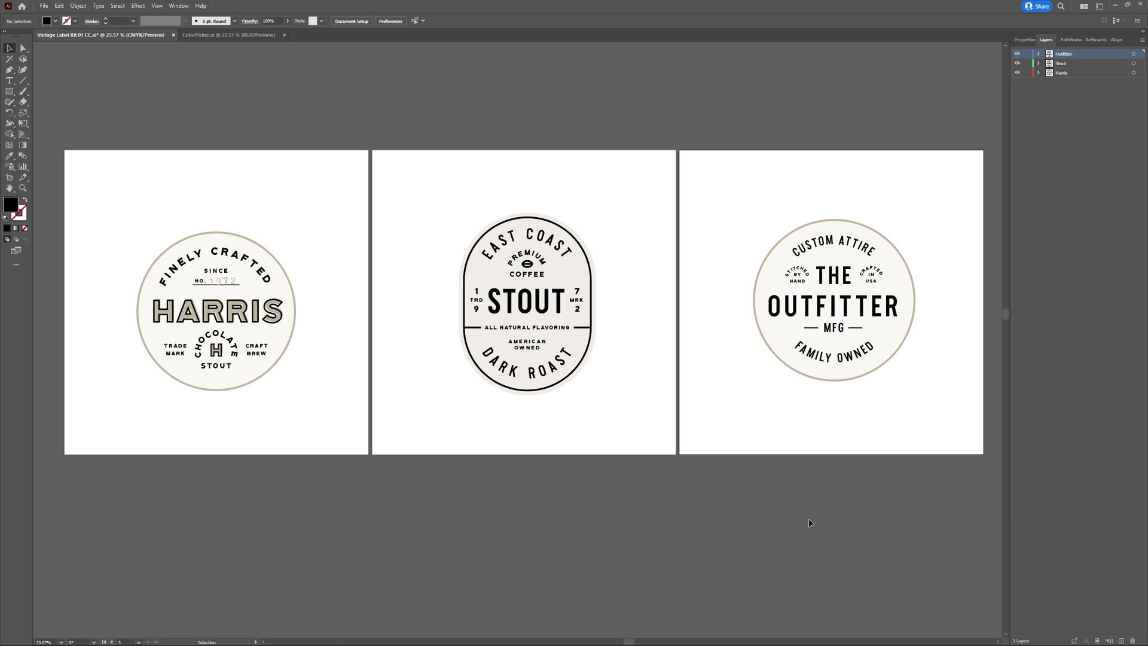
{"action": "left_click_drag", "start_coordinate": [960, 447], "coordinate": [797, 208]}
{"action": "left_click", "coordinate": [919, 465]}
{"action": "left_click", "coordinate": [1027, 72]}
Add a new fourth artboard beside the Outfitter artboard
{"action": "left_click", "coordinate": [1024, 40]}
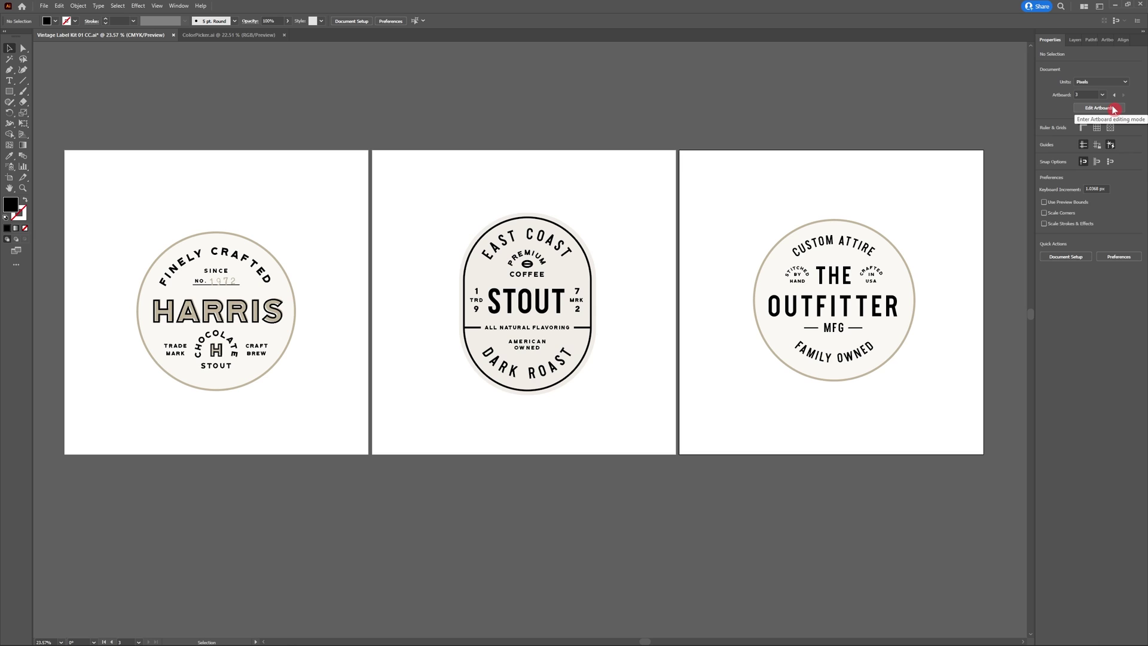
{"action": "left_click", "coordinate": [1115, 109]}
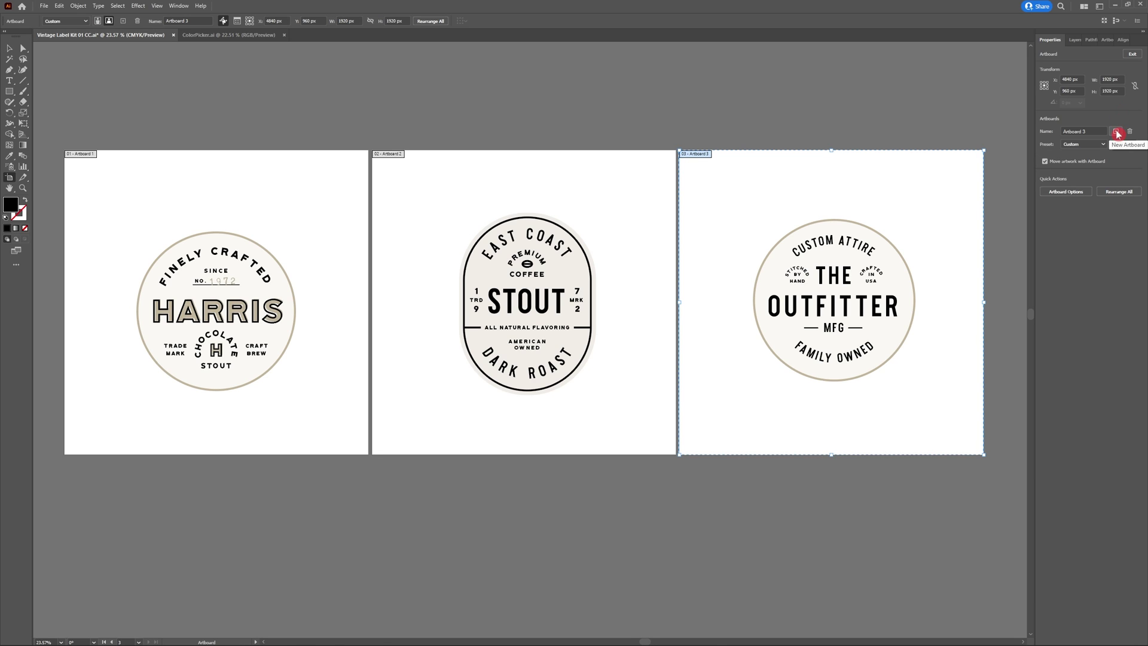
{"action": "left_click", "coordinate": [1116, 132]}
{"action": "key", "text": "Escape"}
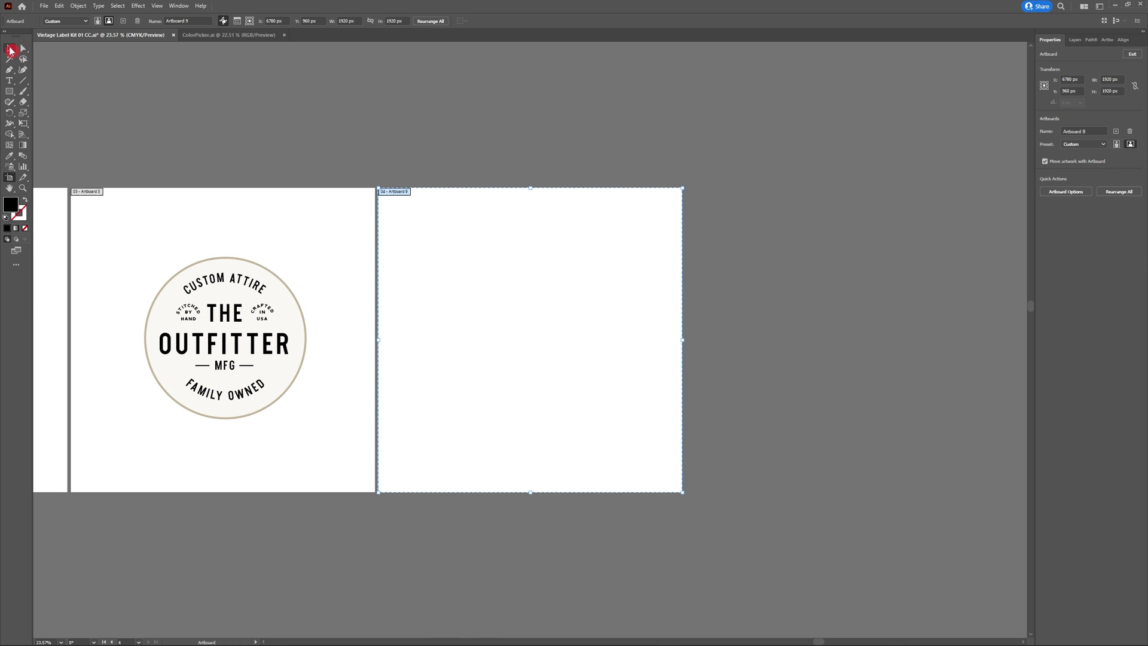
Create Layer 4 and paste a copy of the Outfitter logo onto the new artboard
{"action": "left_click", "coordinate": [1075, 40]}
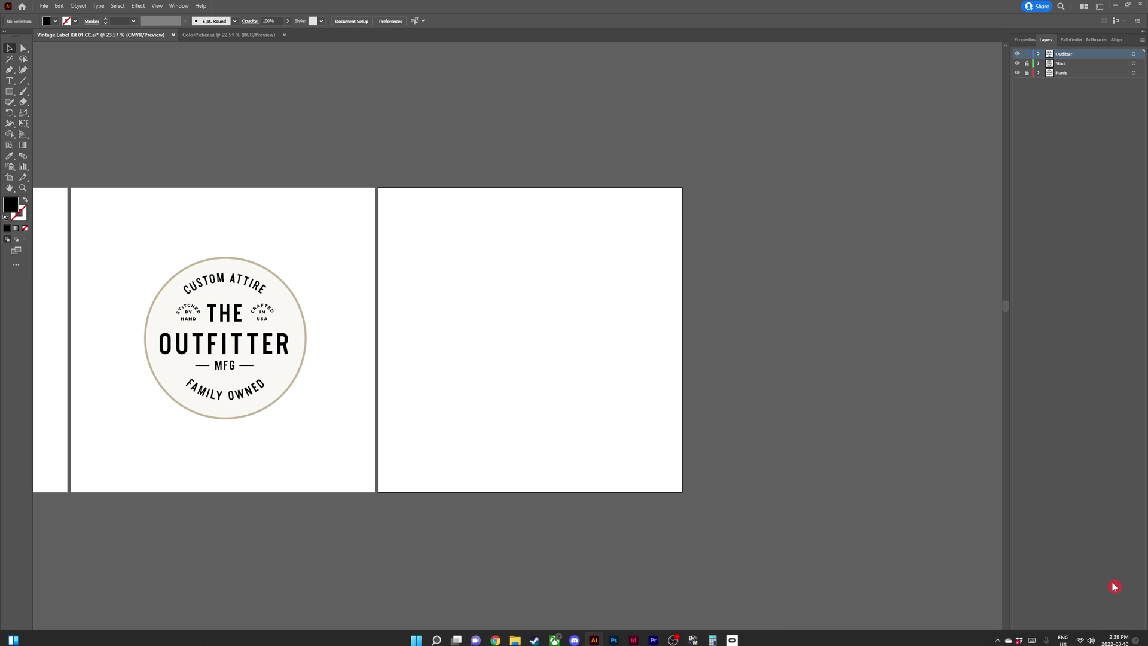
{"action": "left_click", "coordinate": [1121, 640]}
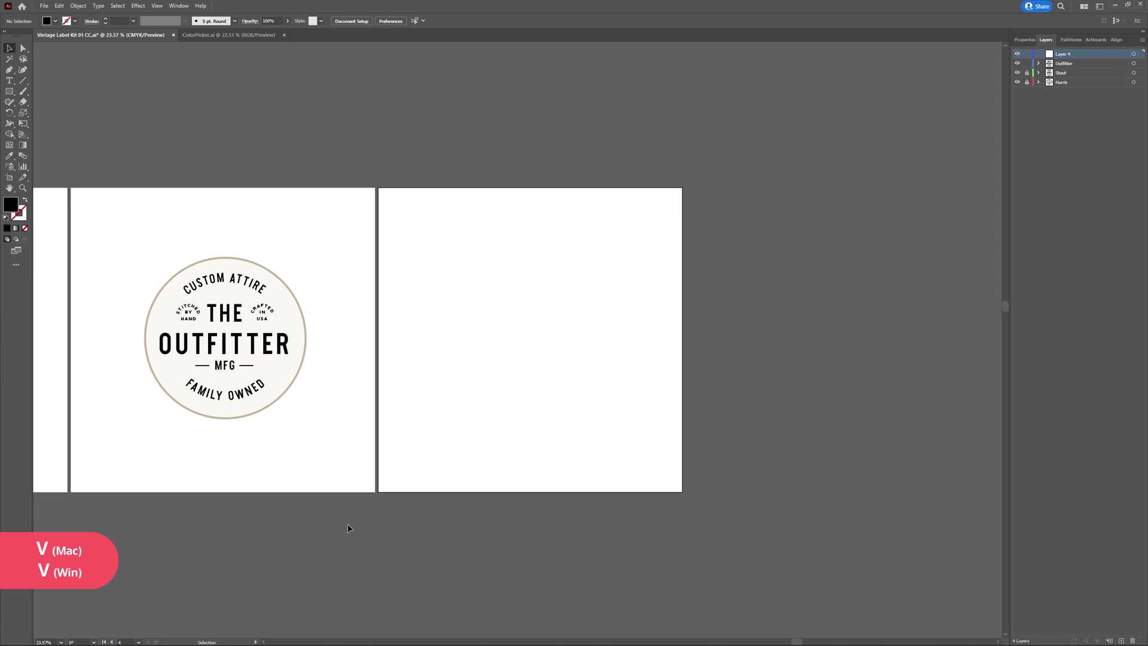
{"action": "left_click_drag", "start_coordinate": [337, 464], "coordinate": [150, 275]}
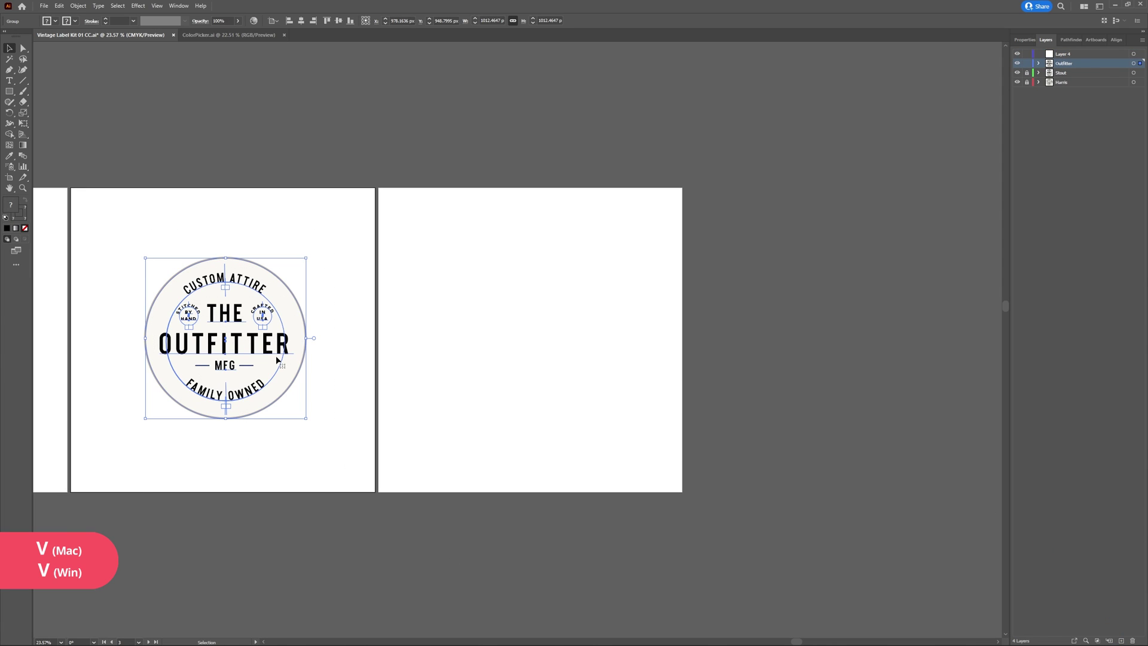
{"action": "key", "text": "ctrl+c"}
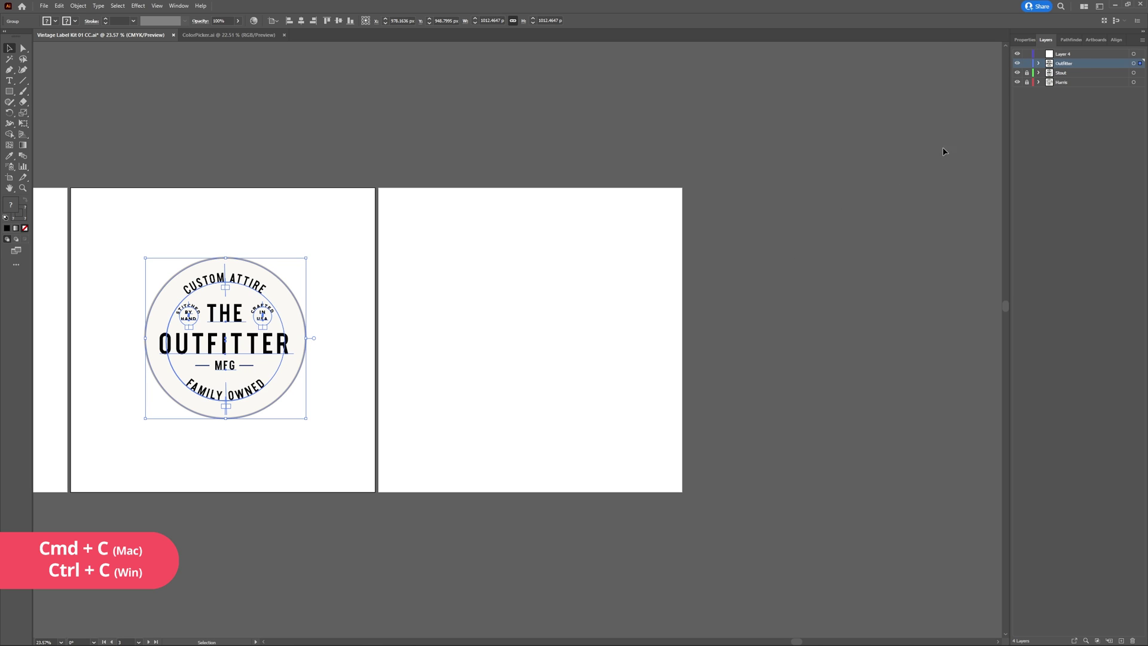
{"action": "left_click", "coordinate": [1087, 54]}
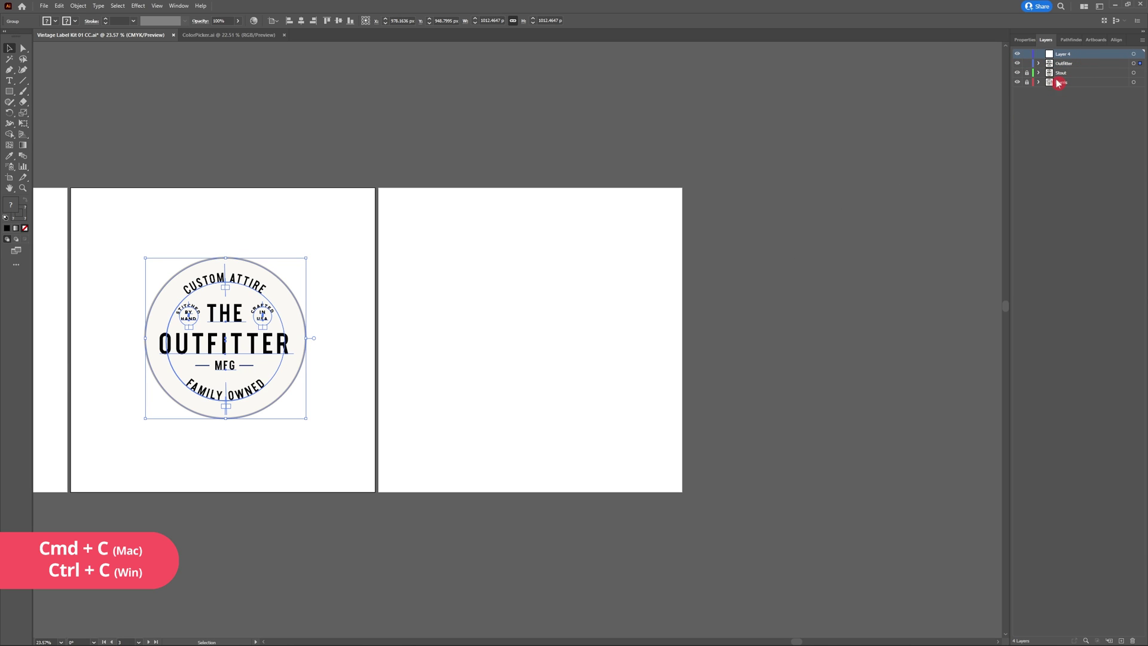
{"action": "left_click", "coordinate": [613, 342]}
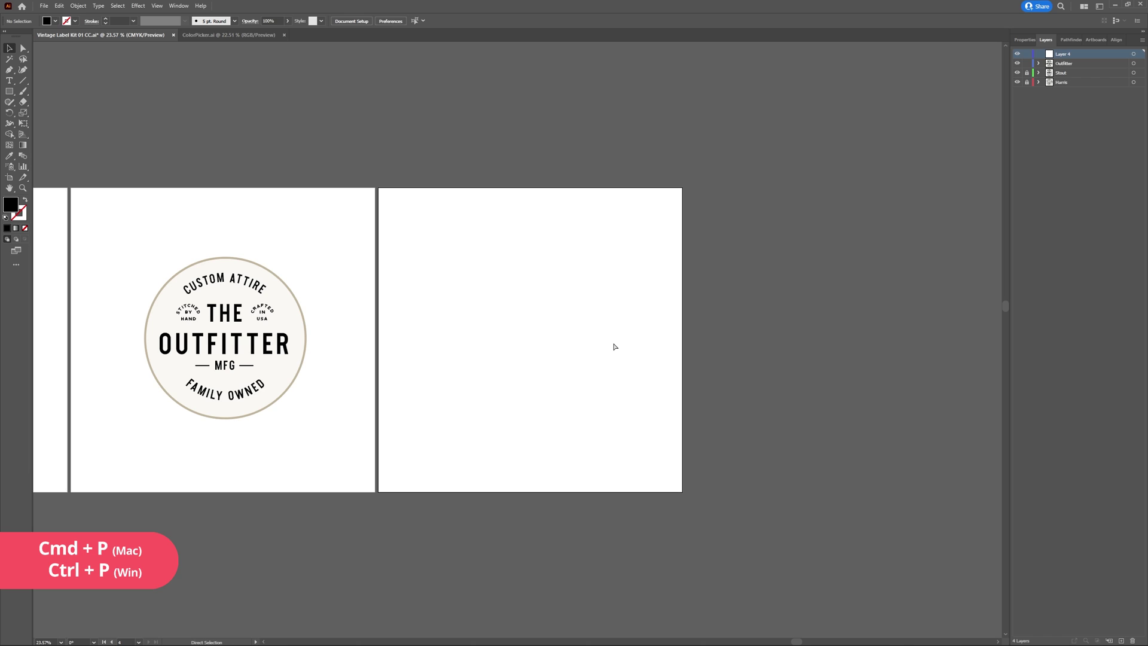
{"action": "key", "text": "ctrl+v"}
Centre the pasted Outfitter logo horizontally on the new artboard
{"action": "left_click", "coordinate": [636, 357]}
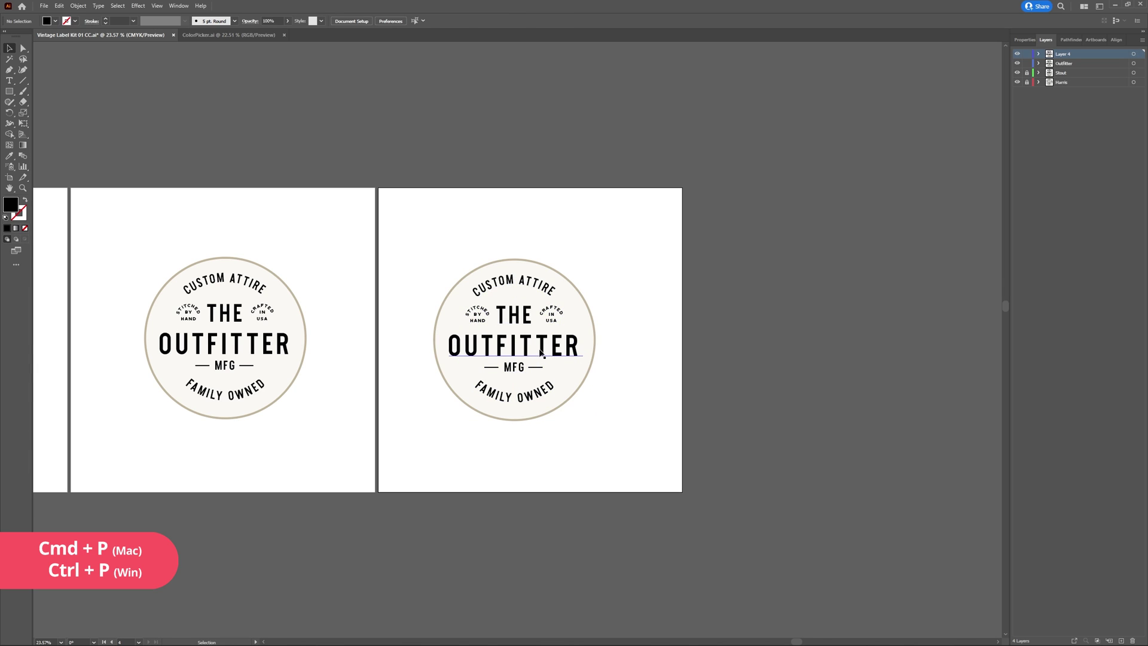
{"action": "left_click_drag", "start_coordinate": [544, 350], "coordinate": [563, 351]}
{"action": "left_click", "coordinate": [1106, 41]}
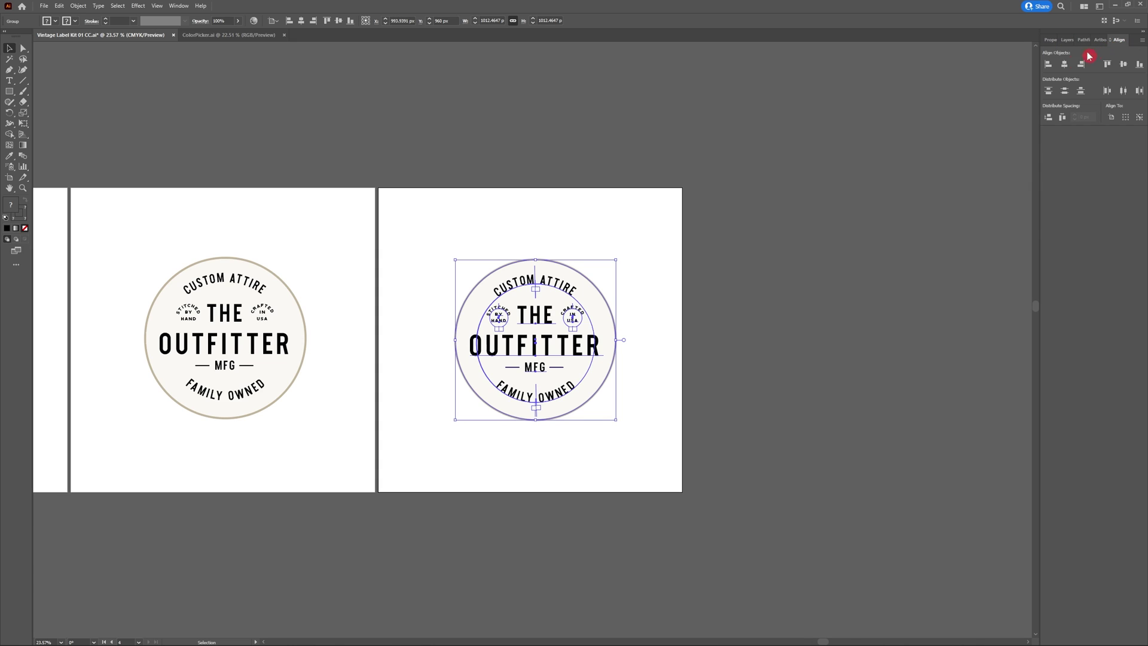
{"action": "left_click", "coordinate": [1123, 65]}
{"action": "left_click", "coordinate": [1051, 39]}
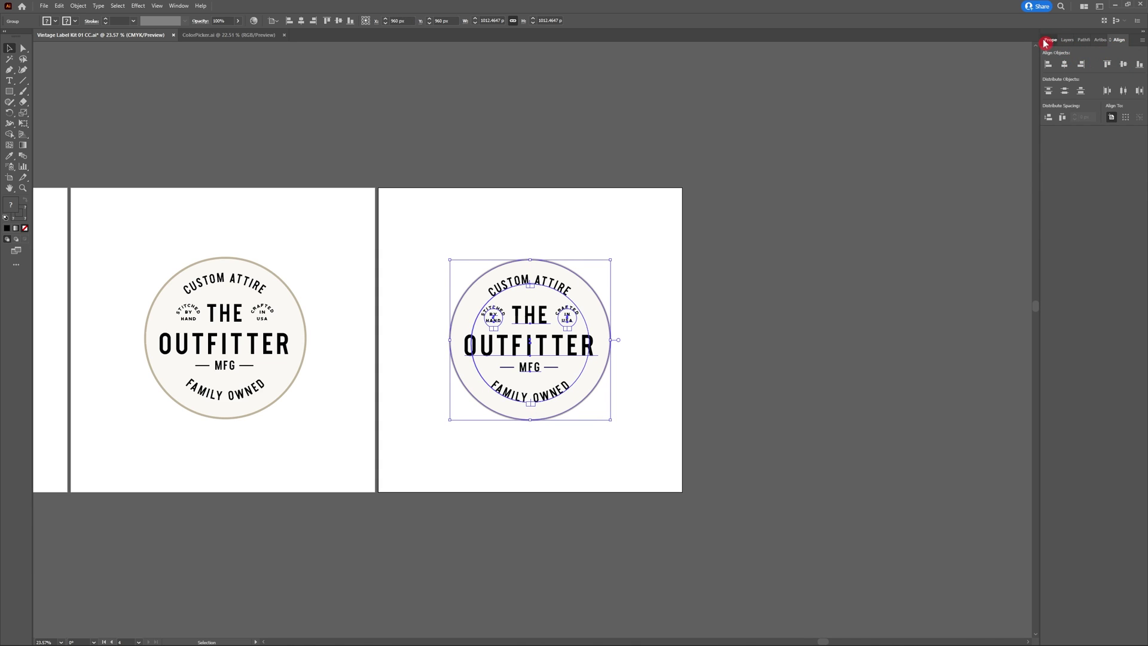
{"action": "left_click", "coordinate": [887, 243]}
{"action": "left_click", "coordinate": [558, 345]}
{"action": "right_click", "coordinate": [558, 344]}
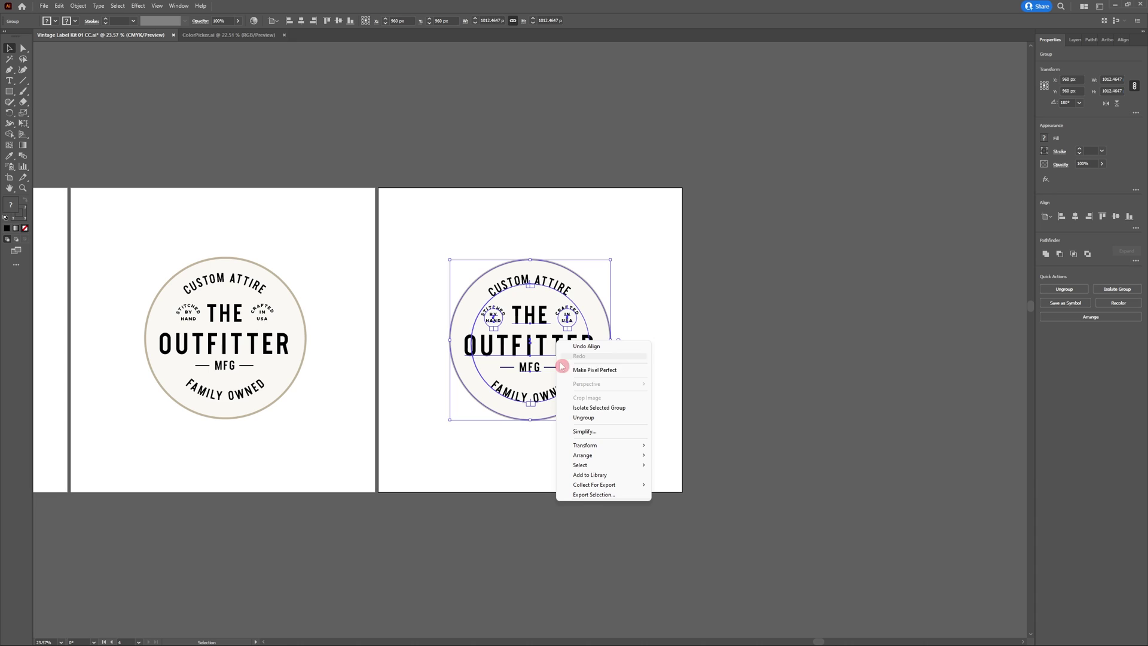
{"action": "left_click", "coordinate": [599, 414]}
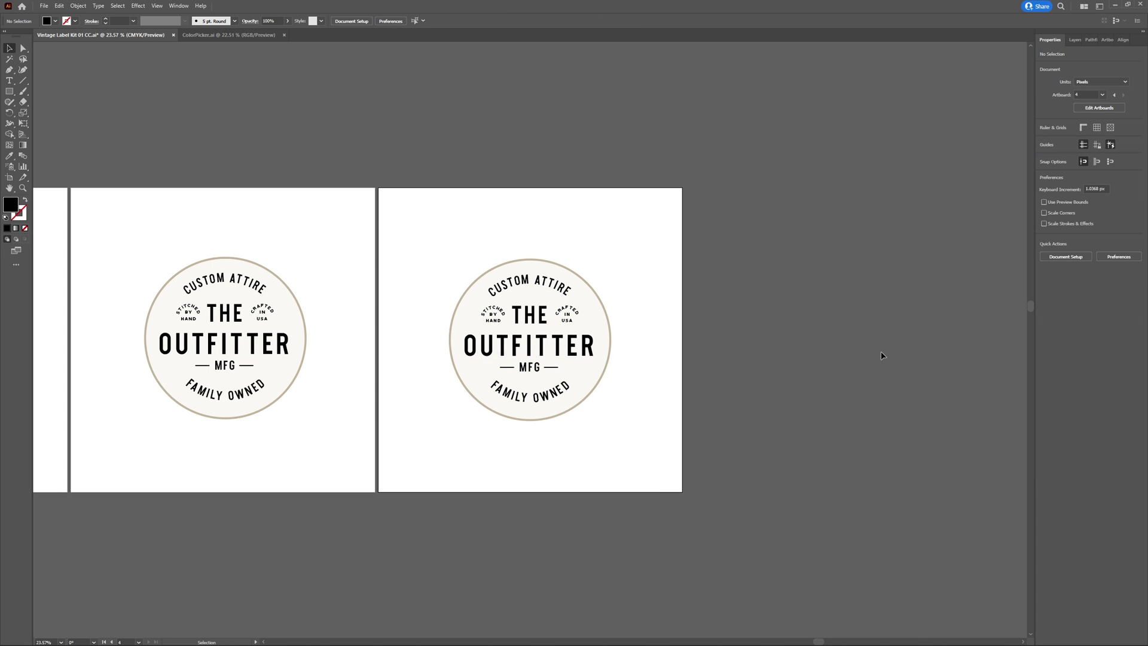
Replace THE with DAY and OUTFITTER with ONE DENIM on the badge
{"action": "key", "text": "a"}
{"action": "key", "text": "ctrl+0"}
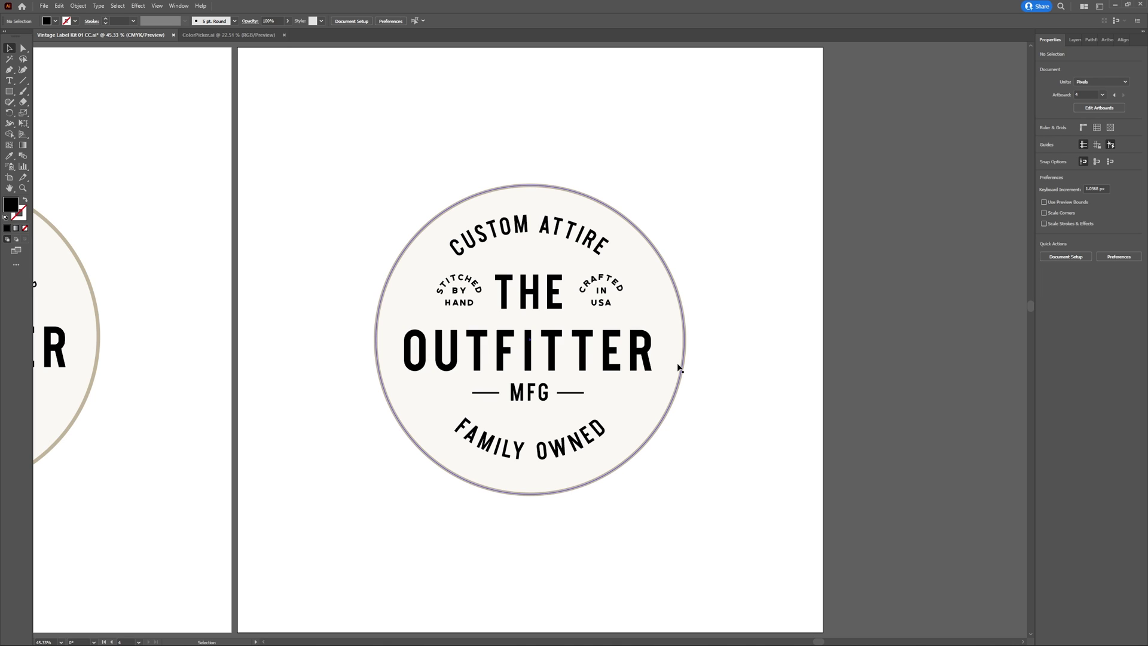
{"action": "key", "text": "t"}
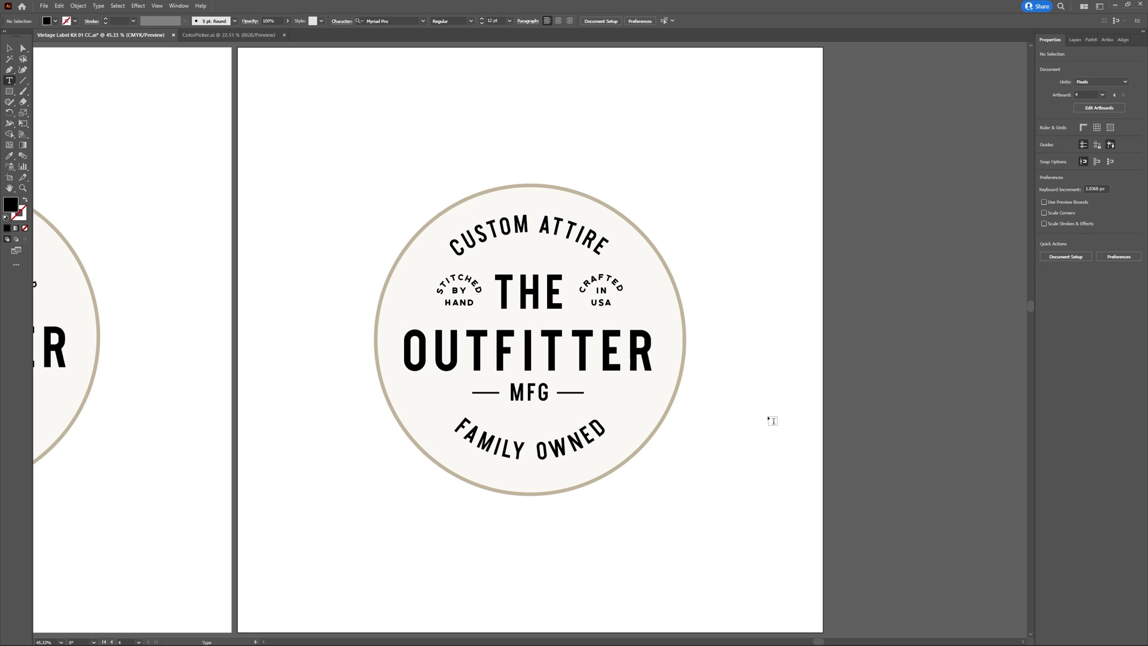
{"action": "left_click_drag", "start_coordinate": [495, 299], "coordinate": [586, 304]}
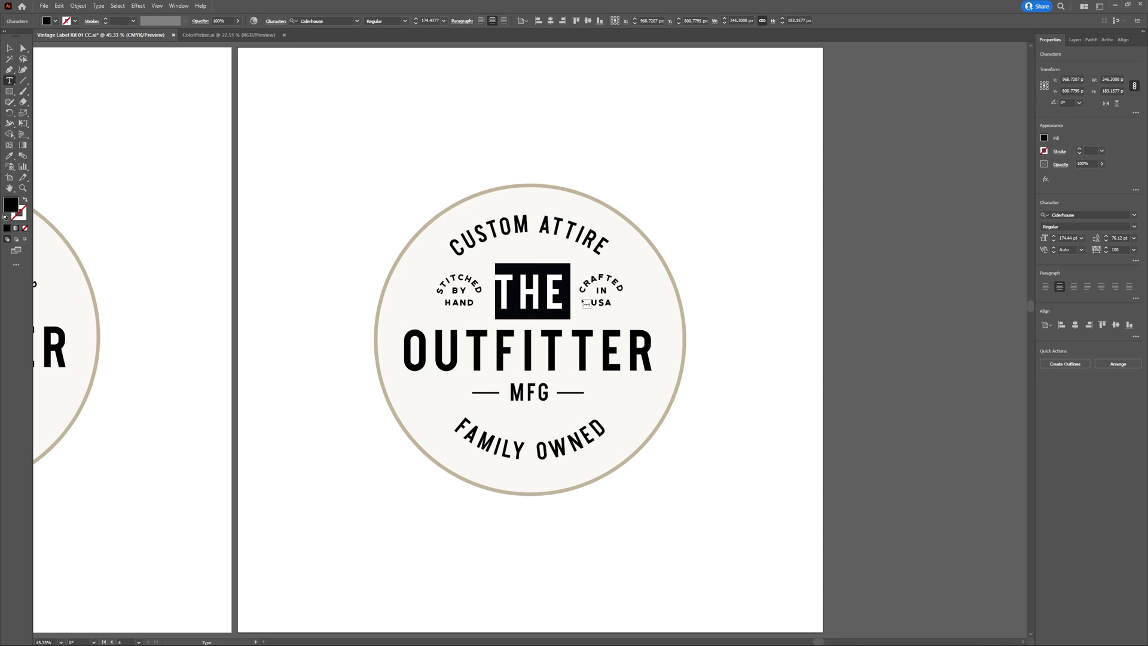
{"action": "type", "text": "DAY"}
{"action": "left_click_drag", "start_coordinate": [403, 347], "coordinate": [688, 350]}
{"action": "type", "text": "O"}
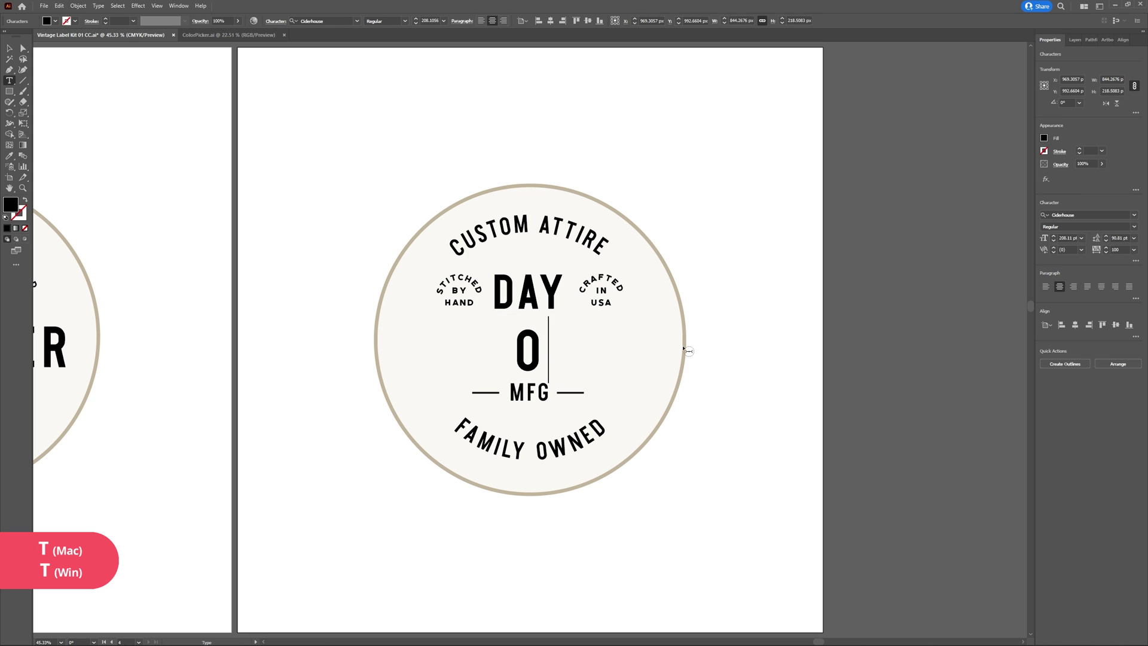
{"action": "type", "text": "NE DENIM"}
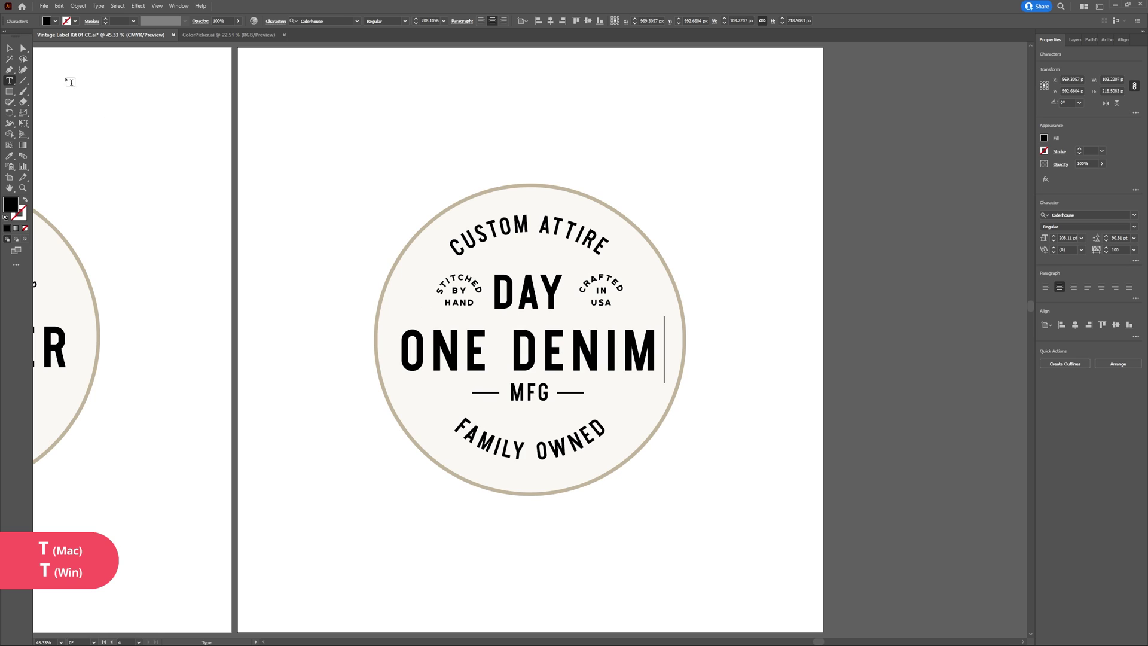
{"action": "left_click", "coordinate": [9, 48]}
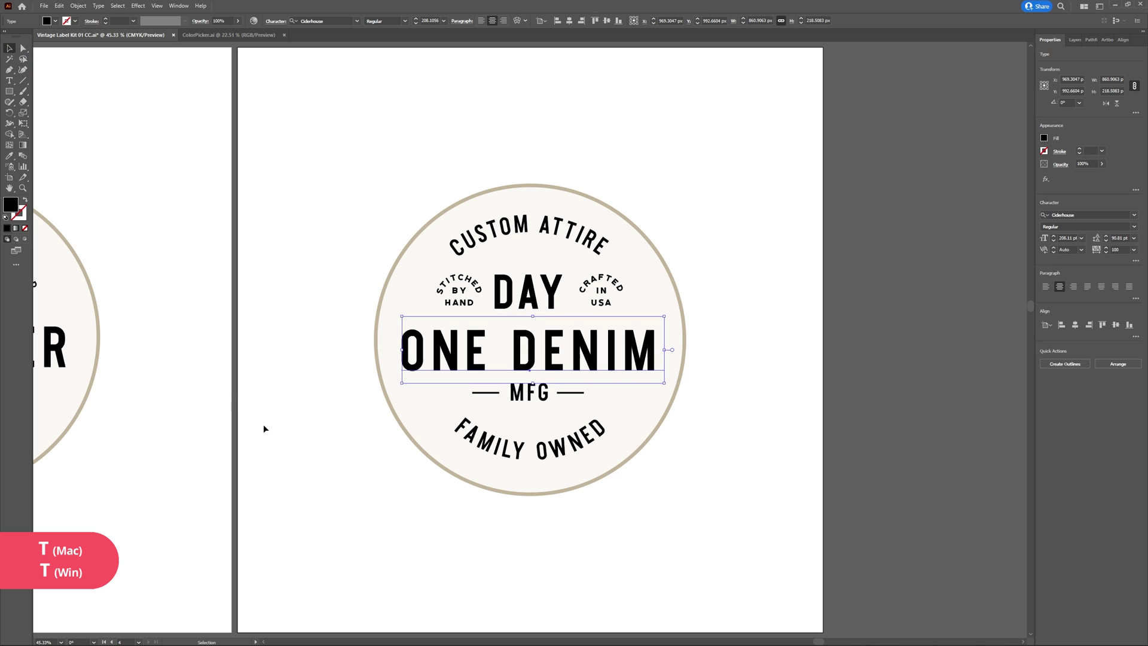
{"action": "left_click", "coordinate": [317, 486]}
Replace the MFG text with D1D
{"action": "key", "text": "t"}
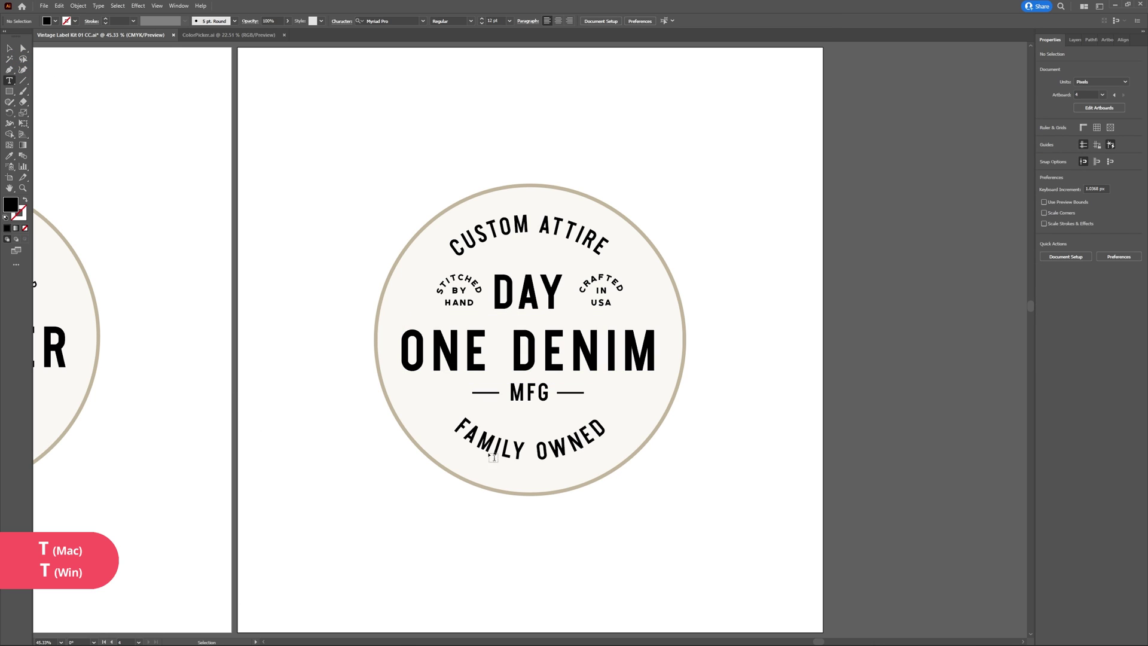
{"action": "left_click_drag", "start_coordinate": [510, 392], "coordinate": [564, 392]}
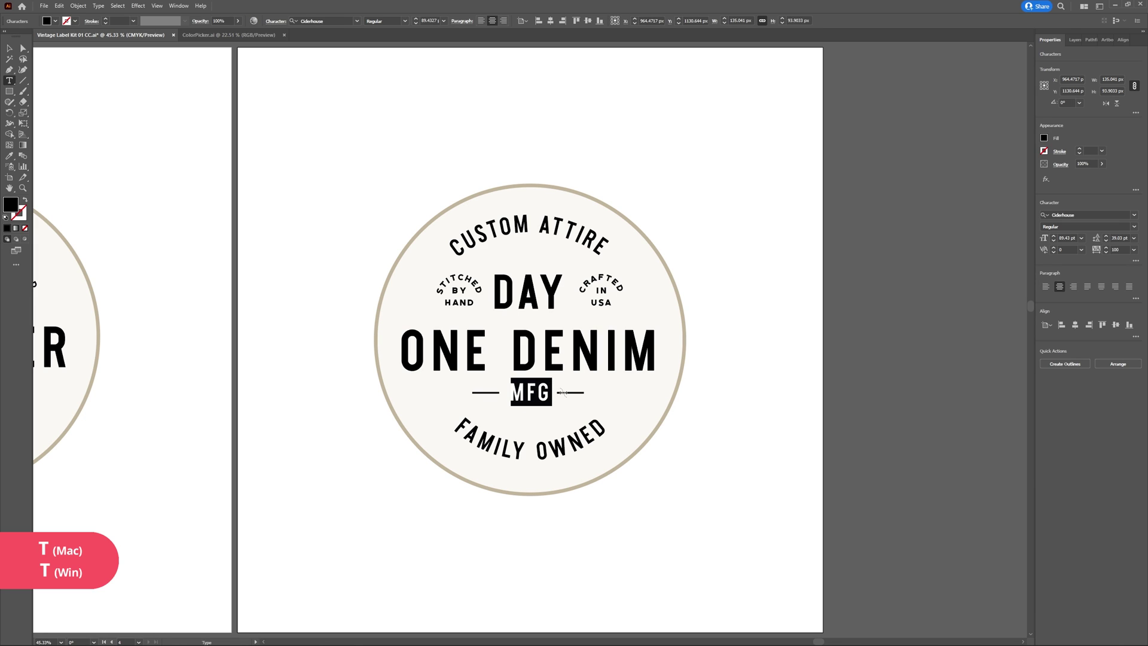
{"action": "type", "text": "D1"}
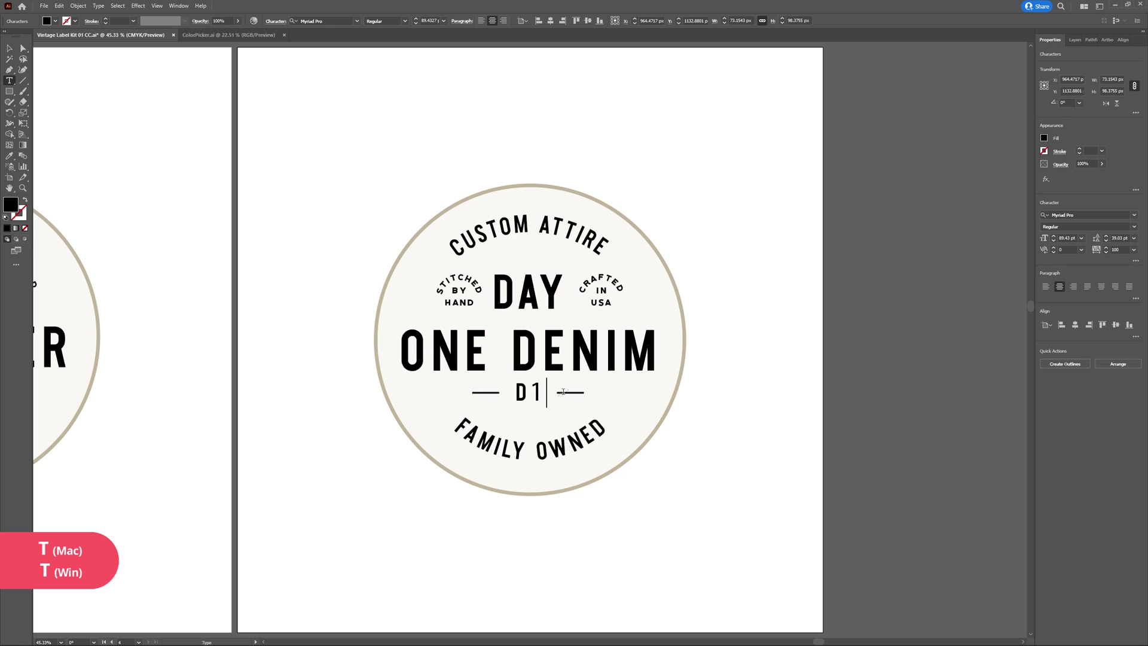
{"action": "type", "text": "D"}
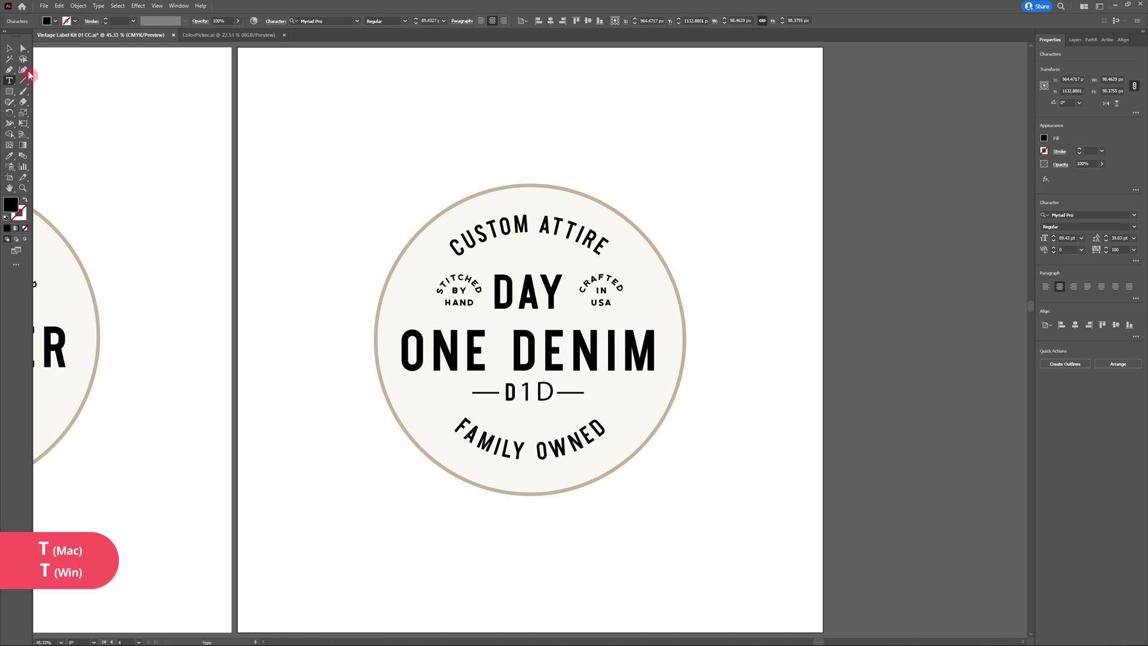
{"action": "left_click", "coordinate": [11, 49]}
{"action": "left_click", "coordinate": [335, 491]}
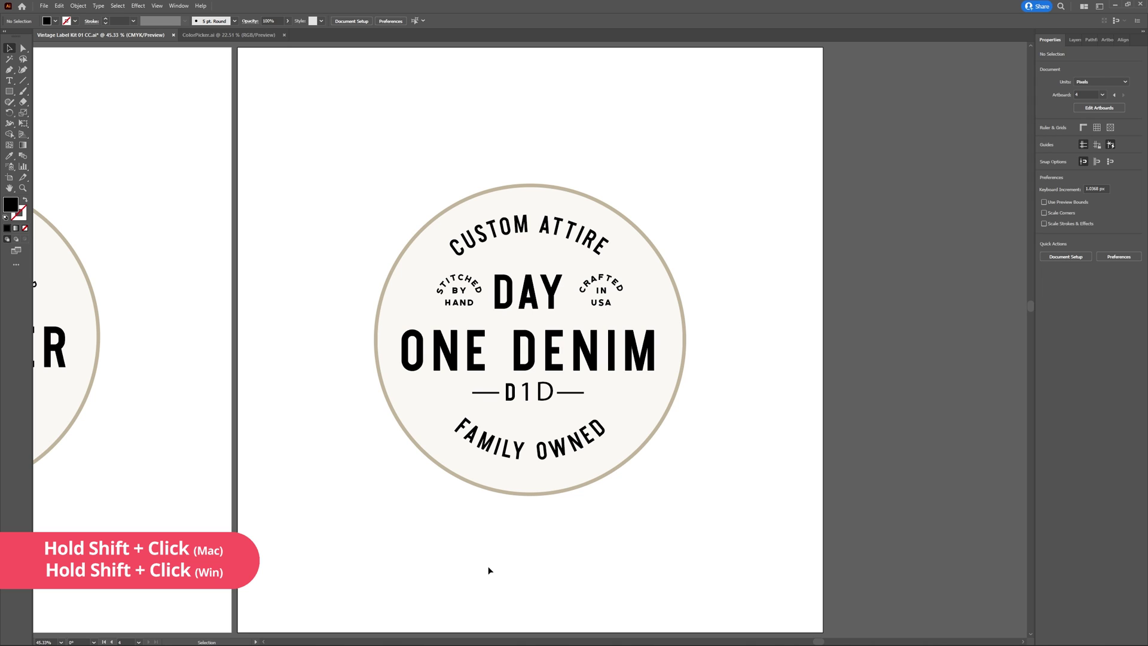
Set D1D, DAY, ONE DENIM and both curved texts in Bourbon Grotesque
{"action": "left_click", "coordinate": [540, 395]}
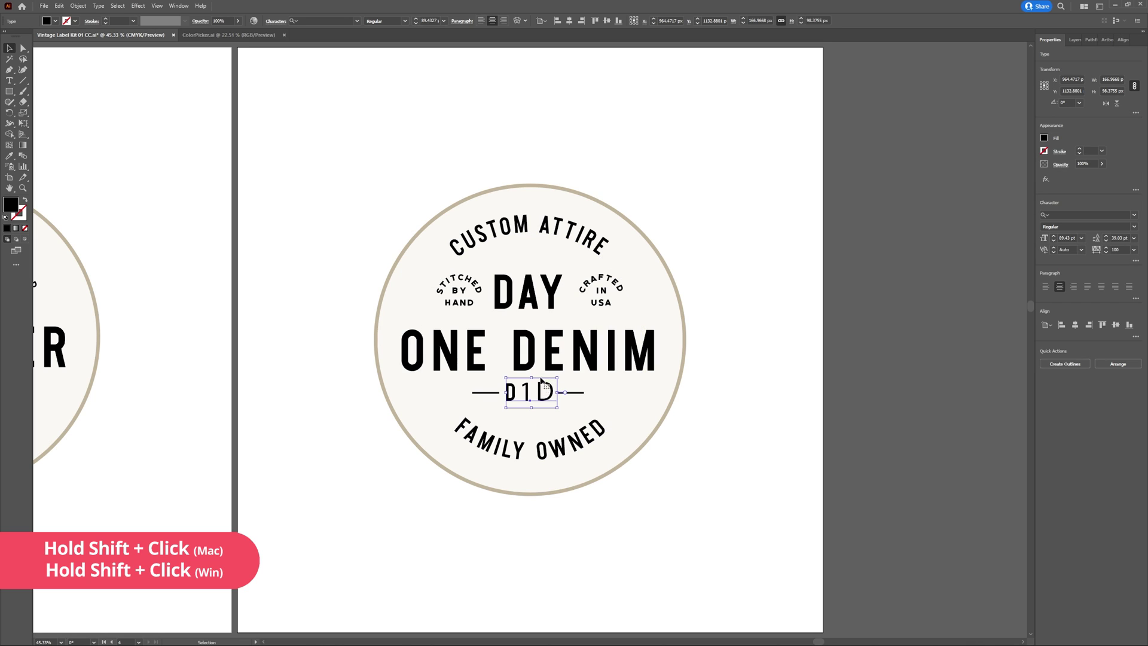
{"action": "left_click", "coordinate": [531, 233], "text": "shift"}
{"action": "left_click", "coordinate": [537, 299], "text": "shift"}
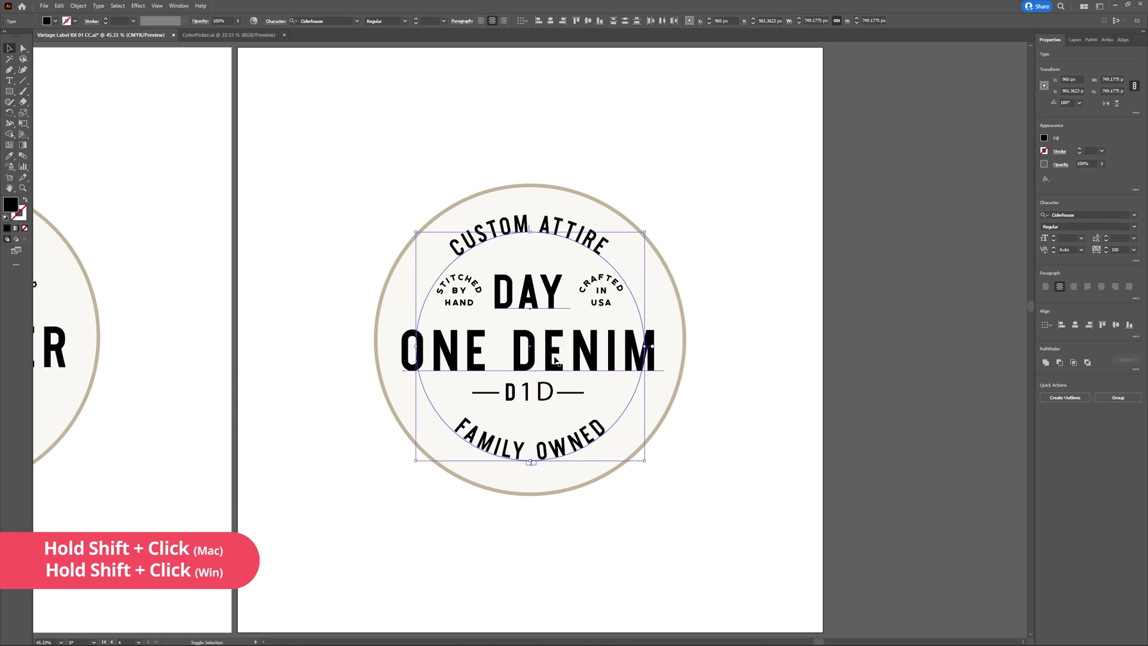
{"action": "left_click", "coordinate": [557, 361], "text": "shift"}
{"action": "left_click", "coordinate": [559, 446], "text": "shift"}
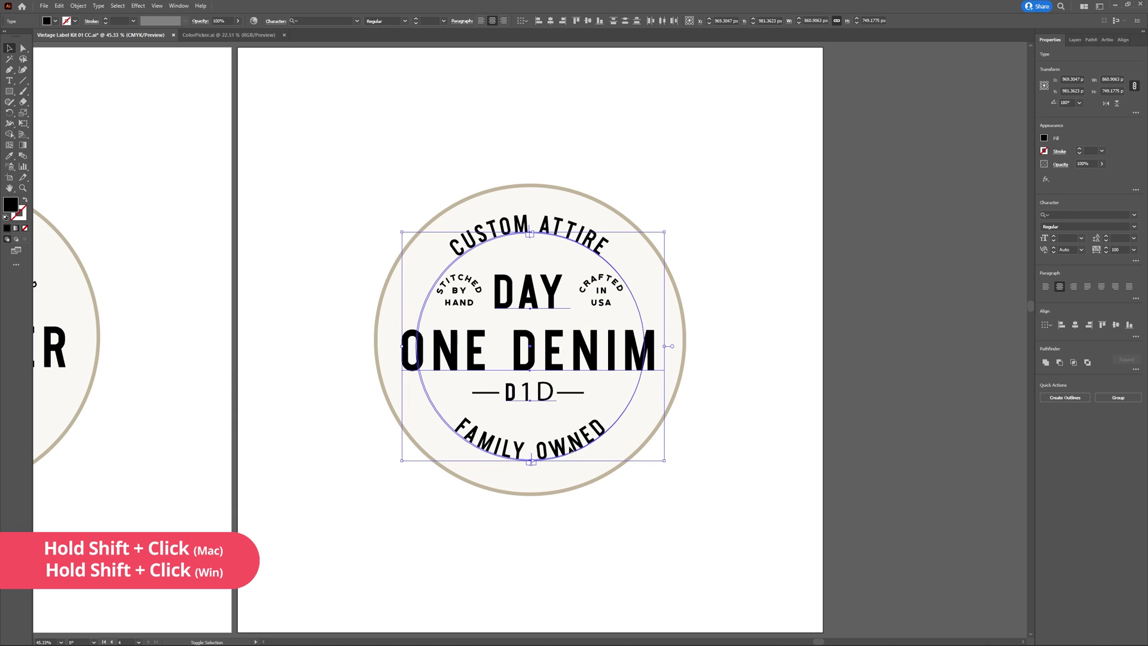
{"action": "left_click", "coordinate": [1135, 215]}
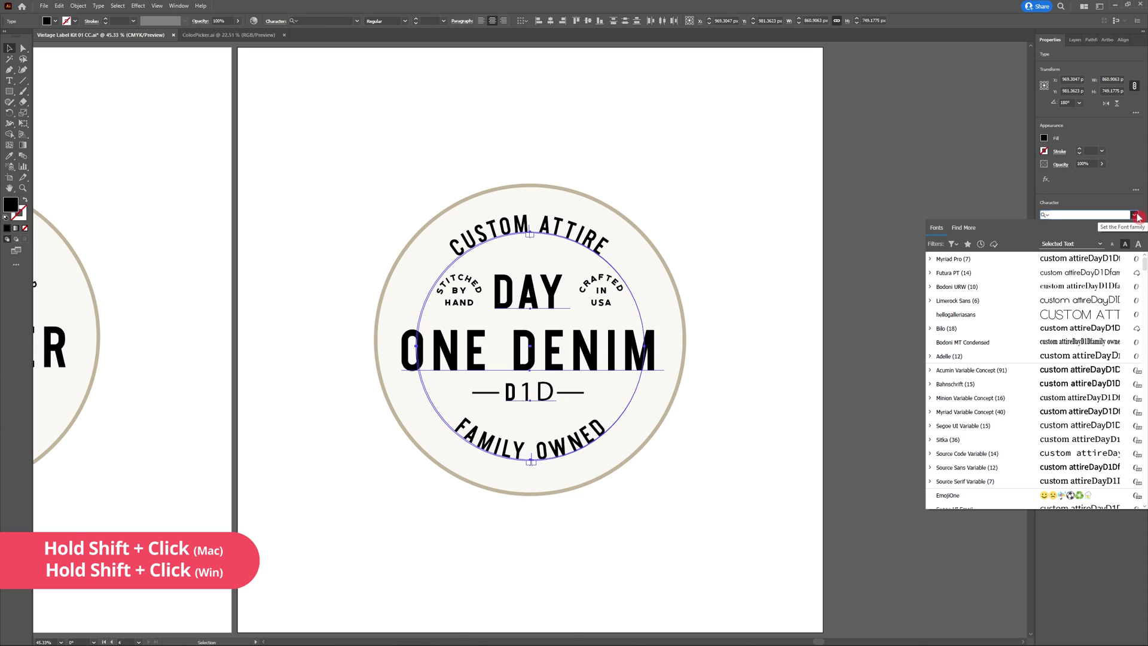
{"action": "type", "text": "bou"}
{"action": "key", "text": "Return"}
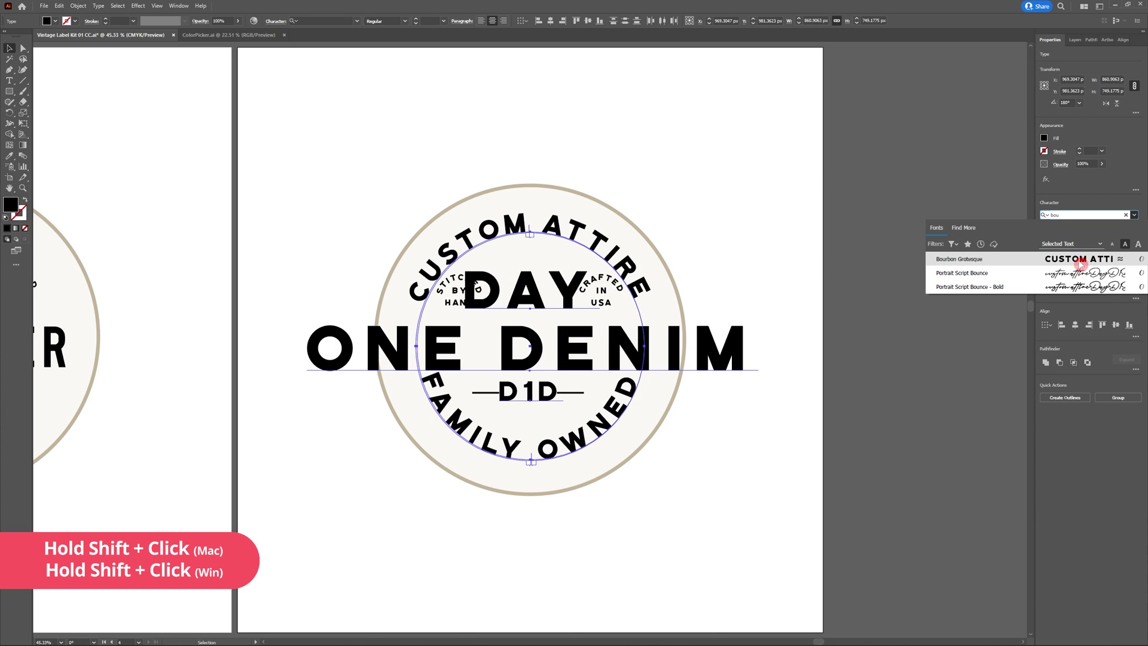
{"action": "left_click", "coordinate": [837, 343]}
Narrow ONE DENIM to fit the circle and copy its character style onto DAY
{"action": "key", "text": "v"}
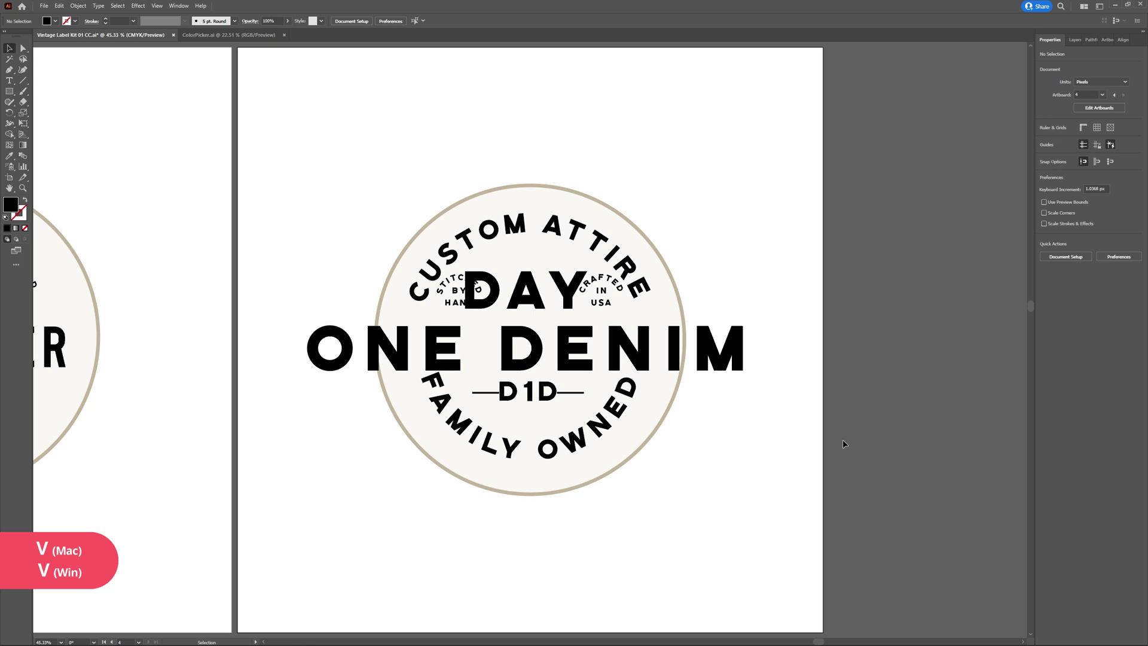
{"action": "left_click", "coordinate": [710, 369]}
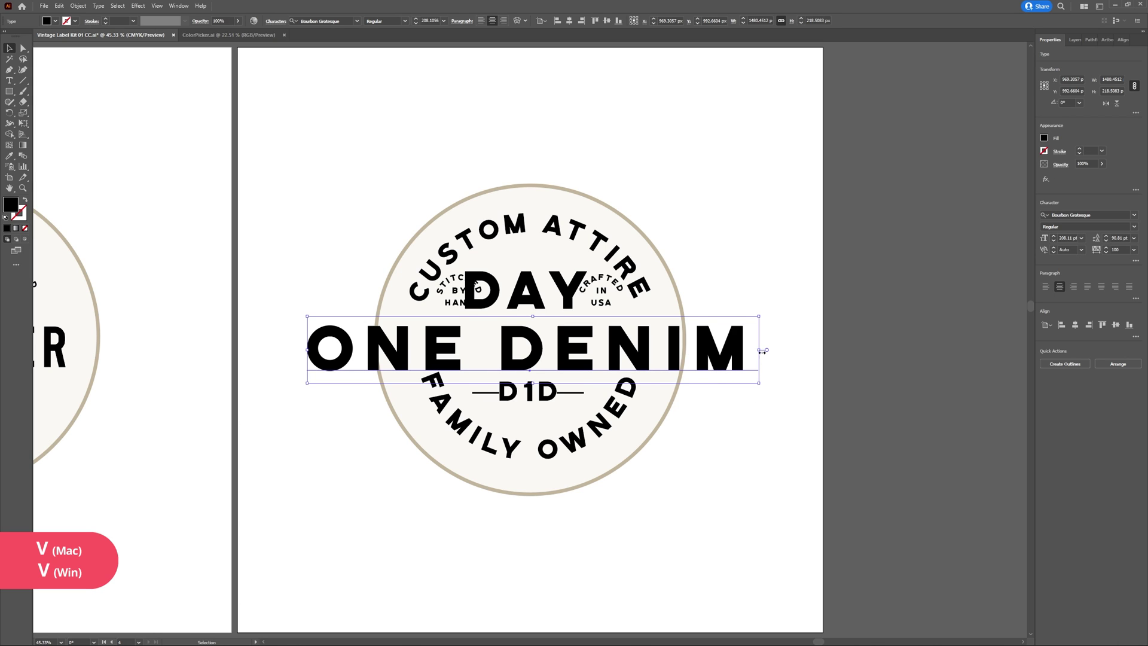
{"action": "left_click_drag", "start_coordinate": [758, 349], "coordinate": [673, 350]}
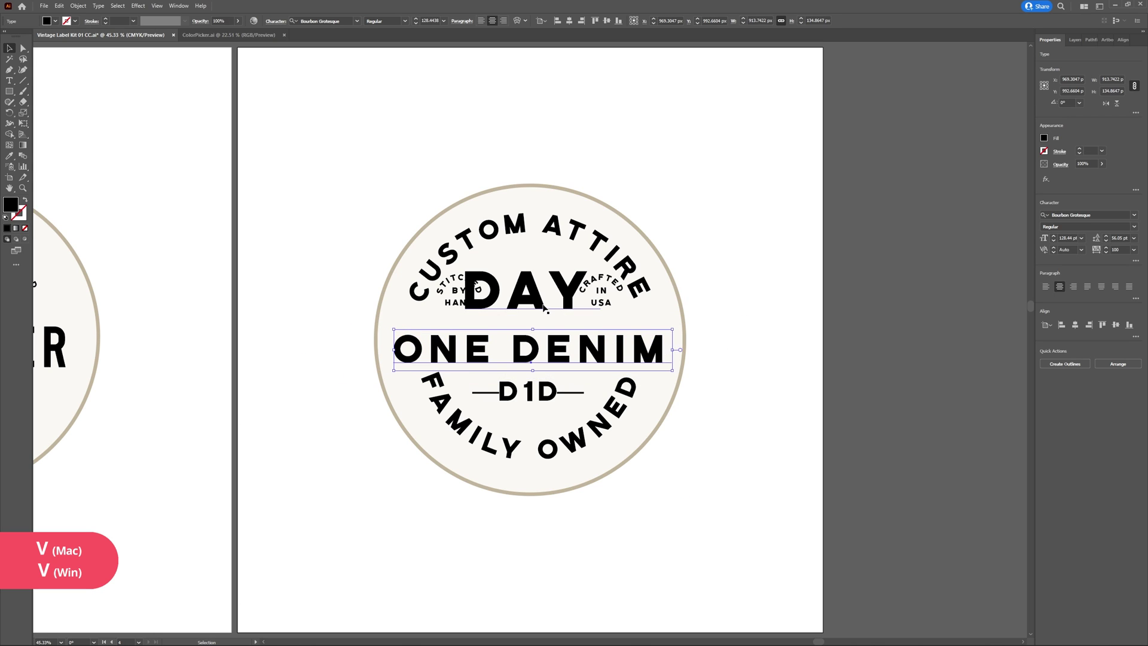
{"action": "left_click", "coordinate": [595, 296]}
{"action": "key", "text": "i"}
{"action": "left_click", "coordinate": [602, 350]}
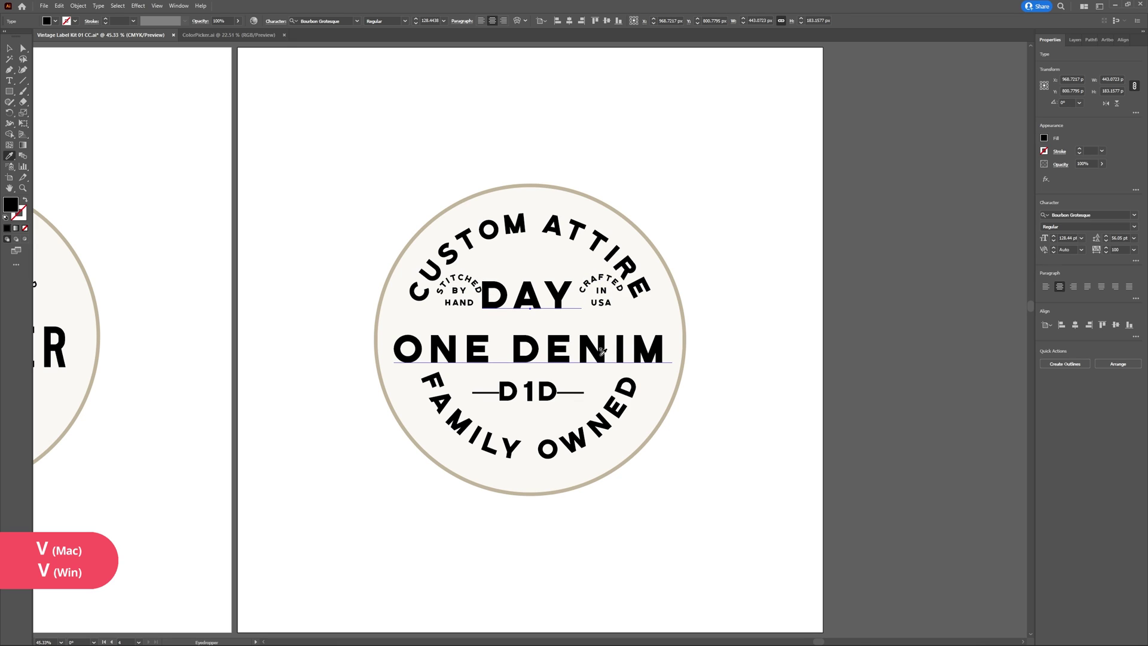
Move DAY down closer to ONE DENIM and check the D1D placement
{"action": "key", "text": "v"}
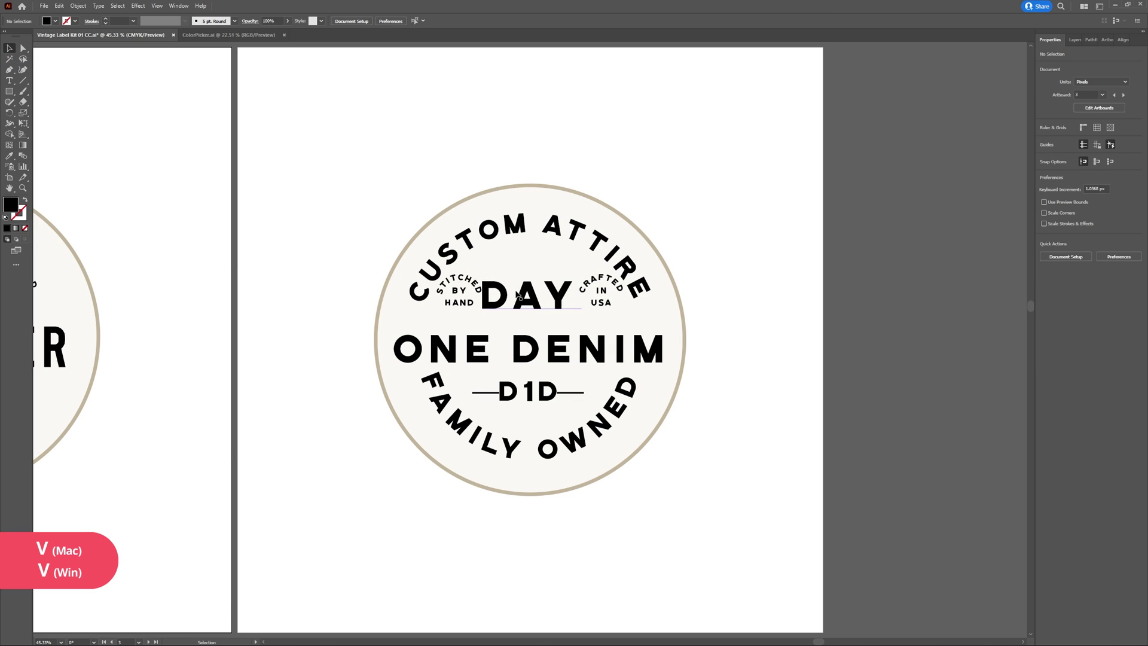
{"action": "left_click_drag", "start_coordinate": [526, 296], "coordinate": [526, 309]}
{"action": "left_click", "coordinate": [733, 357]}
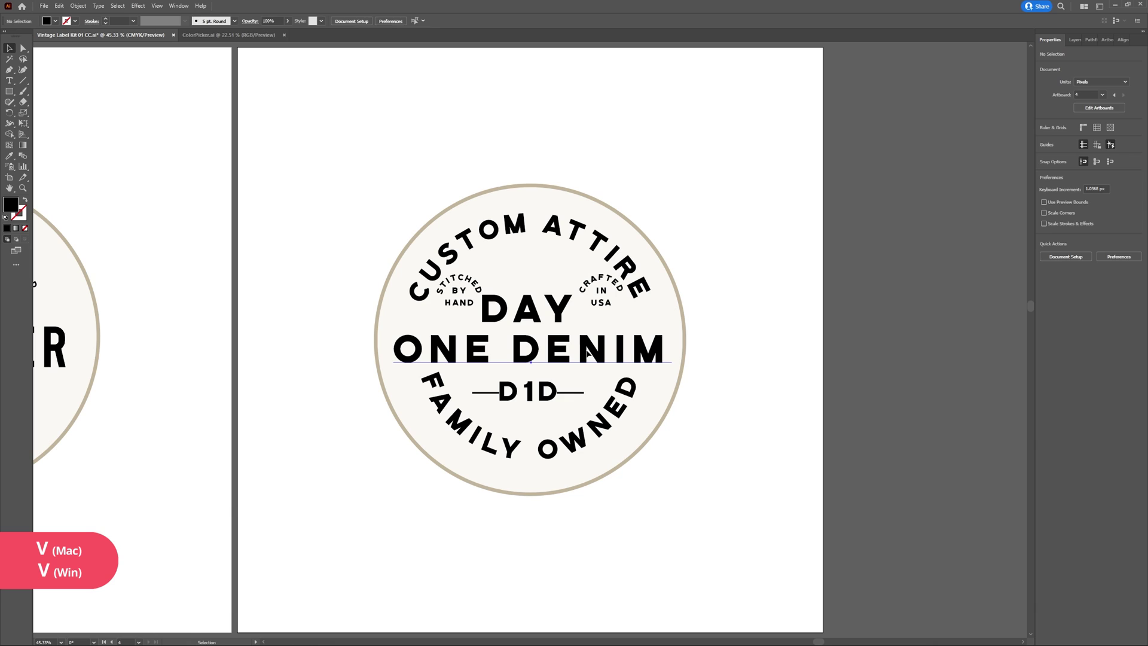
{"action": "left_click", "coordinate": [592, 350]}
{"action": "left_click", "coordinate": [526, 308], "text": "shift"}
{"action": "left_click", "coordinate": [756, 368]}
{"action": "left_click_drag", "start_coordinate": [557, 393], "coordinate": [558, 393]}
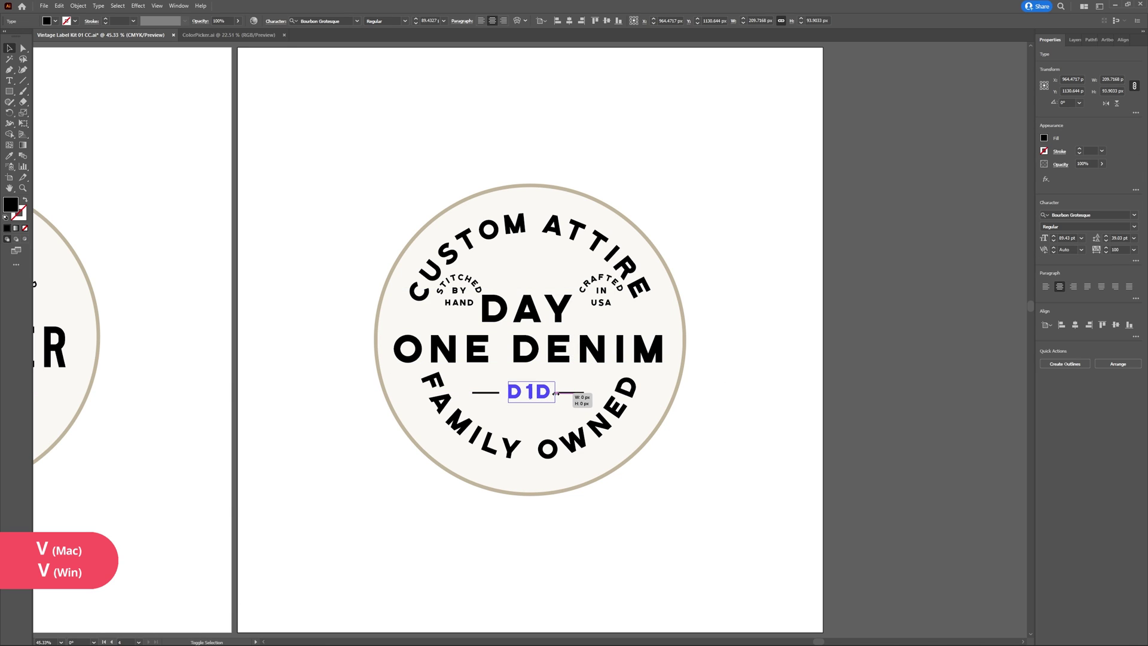
{"action": "left_click", "coordinate": [774, 423]}
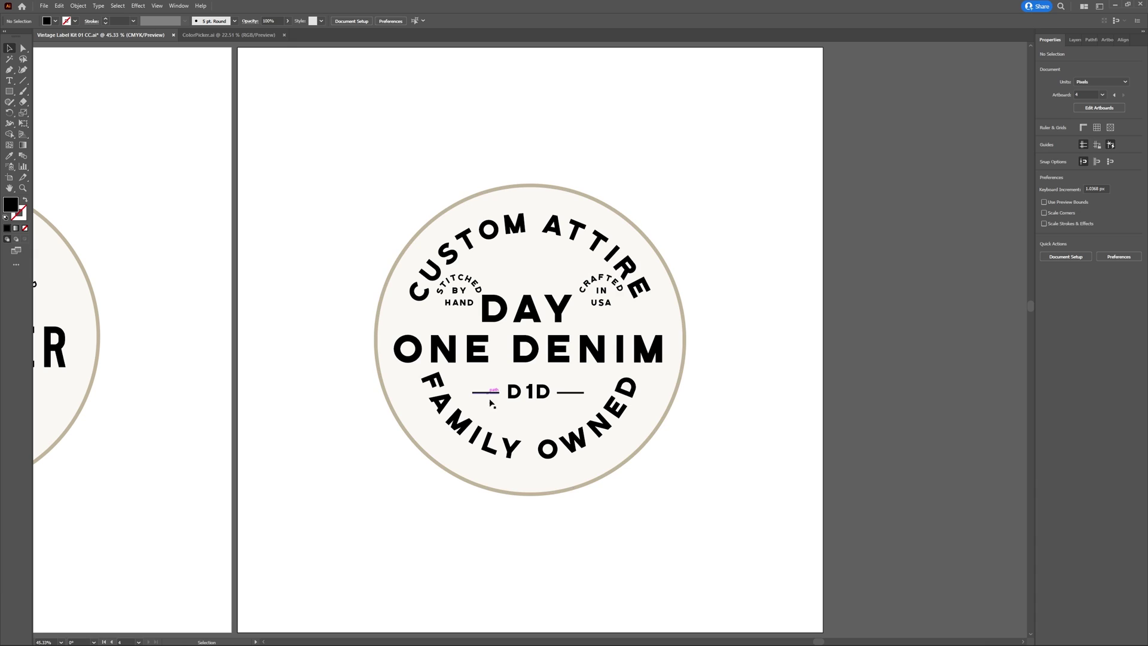
Reduce the curved CUSTOM ATTIRE / FAMILY OWNED text to 80 pt, then a few steps smaller
{"action": "left_click", "coordinate": [483, 446]}
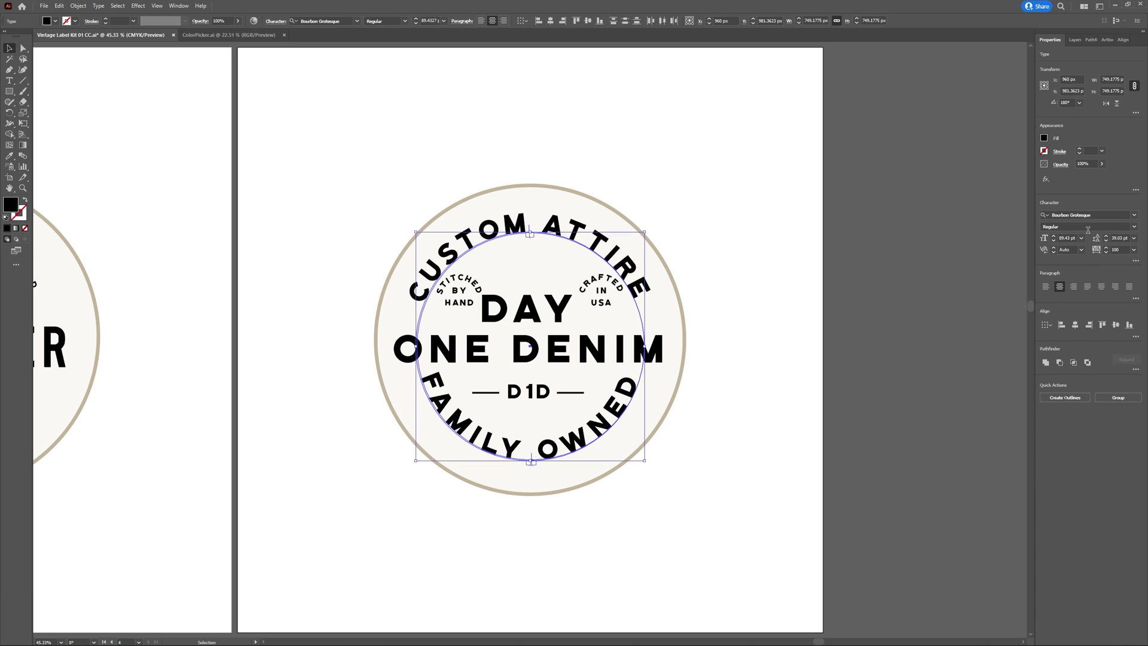
{"action": "left_click", "coordinate": [1055, 238]}
{"action": "type", "text": "80"}
{"action": "key", "text": "Return"}
{"action": "left_click", "coordinate": [1053, 241]}
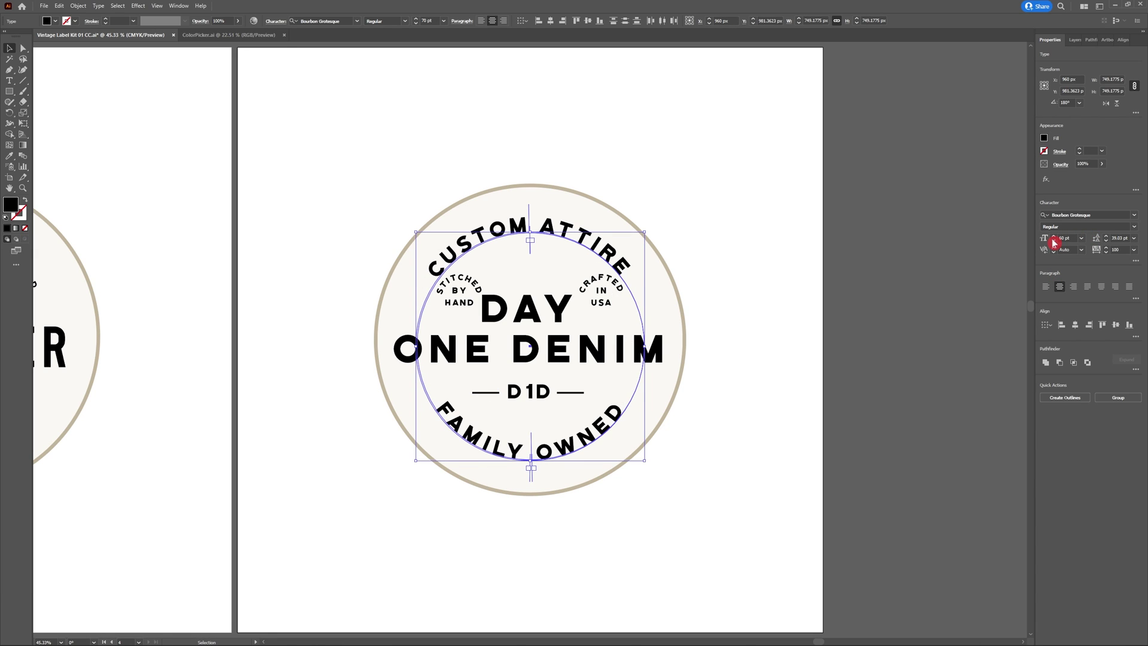
{"action": "left_click", "coordinate": [1053, 241]}
{"action": "left_click", "coordinate": [1054, 241]}
{"action": "left_click", "coordinate": [825, 362]}
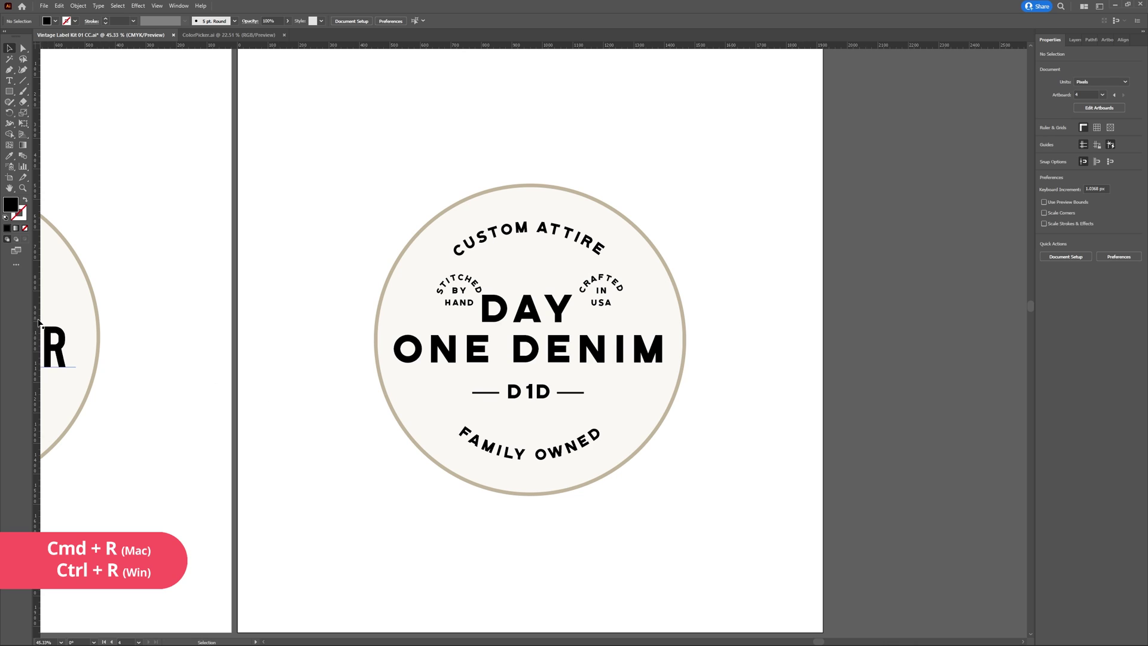
Show rulers and place vertical and horizontal guides through the badge centre
{"action": "key", "text": "ctrl+r"}
{"action": "left_click_drag", "start_coordinate": [37, 323], "coordinate": [531, 185]}
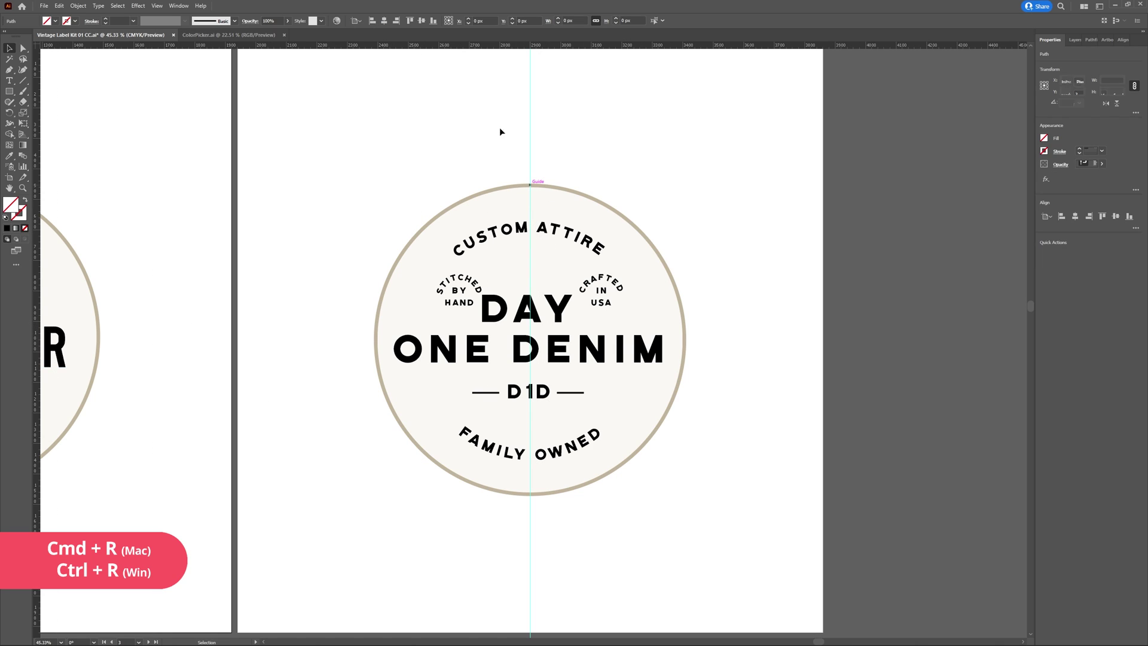
{"action": "left_click_drag", "start_coordinate": [502, 46], "coordinate": [685, 341]}
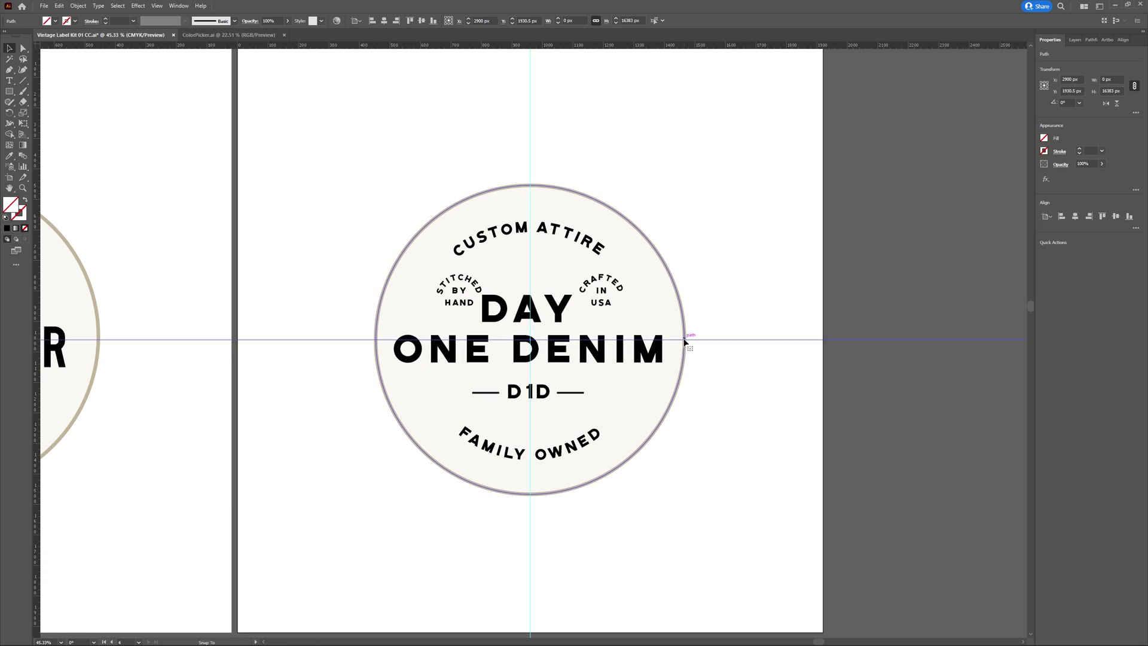
Shift DAY and ONE DENIM slightly right to centre them
{"action": "left_click", "coordinate": [699, 403]}
{"action": "left_click", "coordinate": [541, 310]}
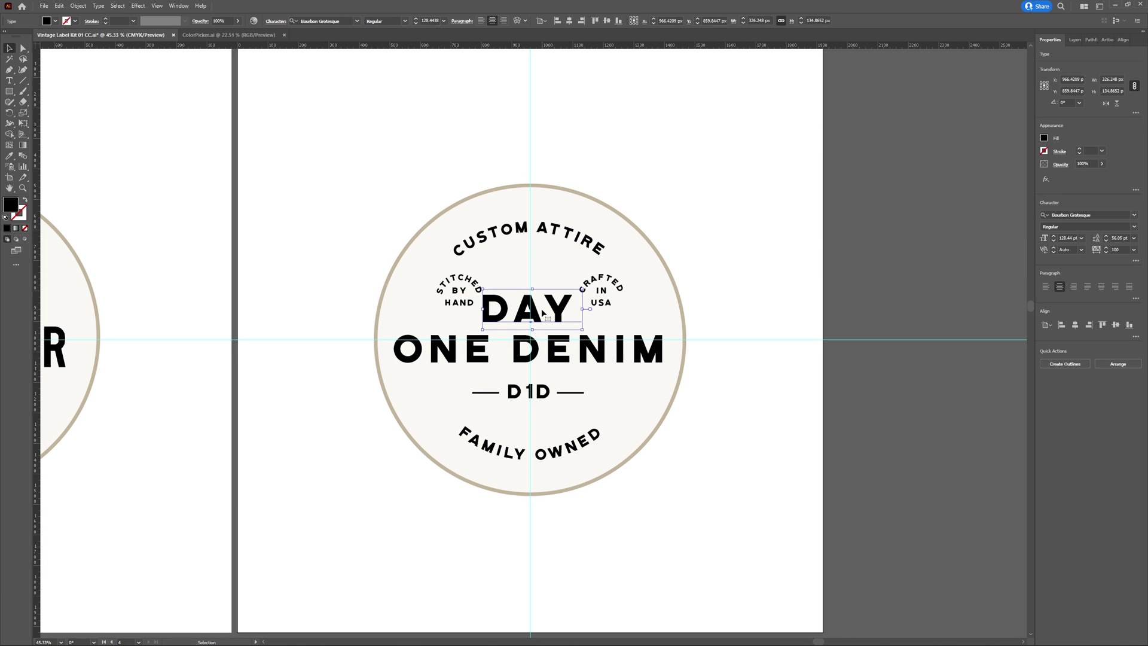
{"action": "left_click_drag", "start_coordinate": [541, 308], "coordinate": [544, 309]}
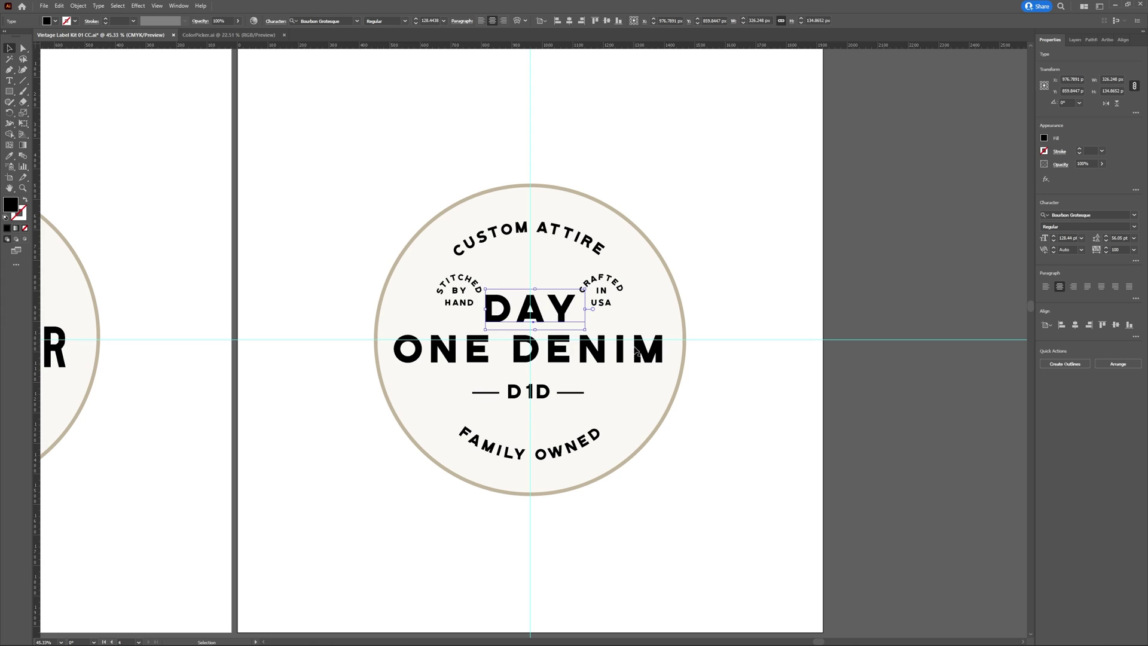
{"action": "left_click", "coordinate": [615, 358]}
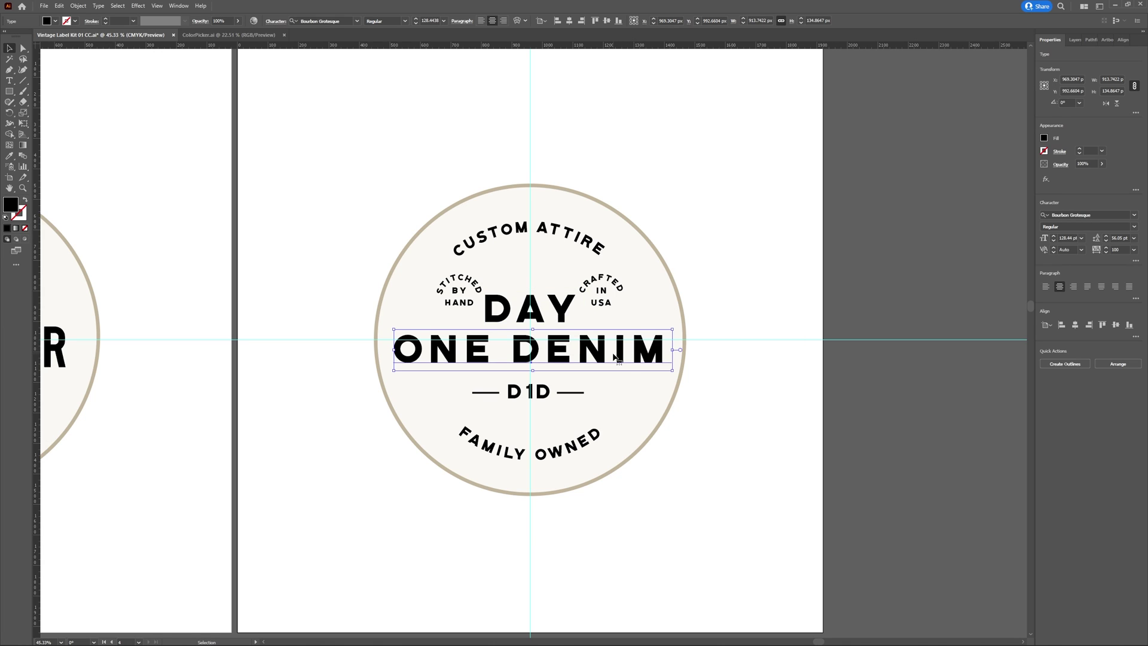
{"action": "key", "text": "Right"}
{"action": "key", "text": "Right"}
{"action": "key", "text": "Right"}
{"action": "key", "text": "Right"}
{"action": "key", "text": "Right"}
{"action": "key", "text": "Right"}
{"action": "key", "text": "Right"}
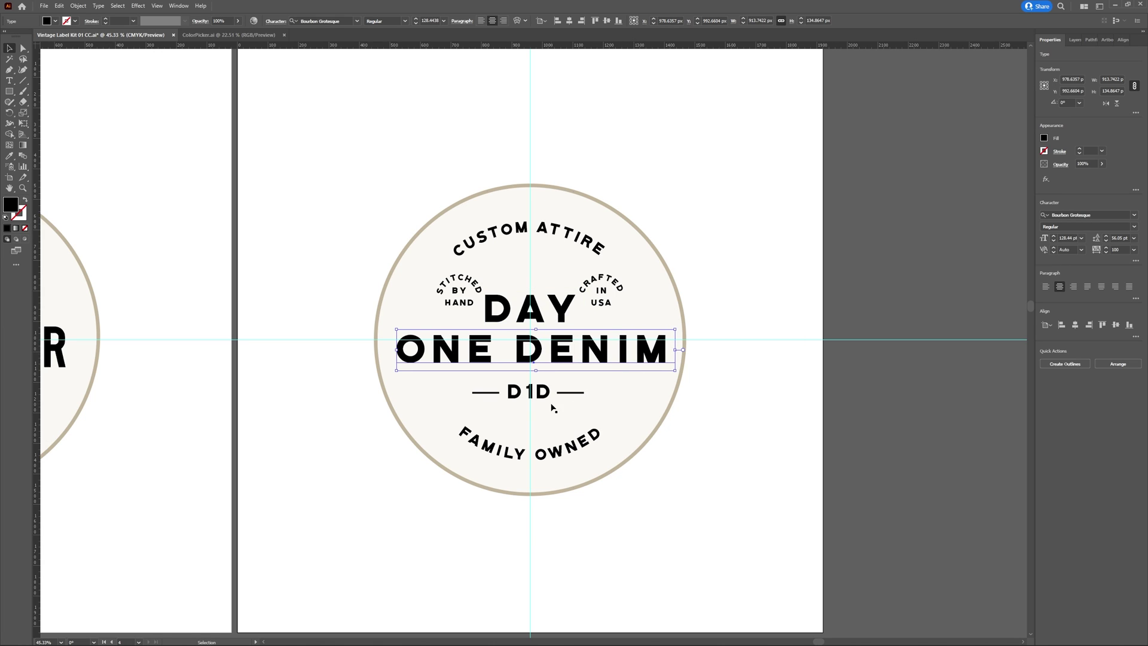
Move the right dash beside D1D further out
{"action": "left_click", "coordinate": [546, 399]}
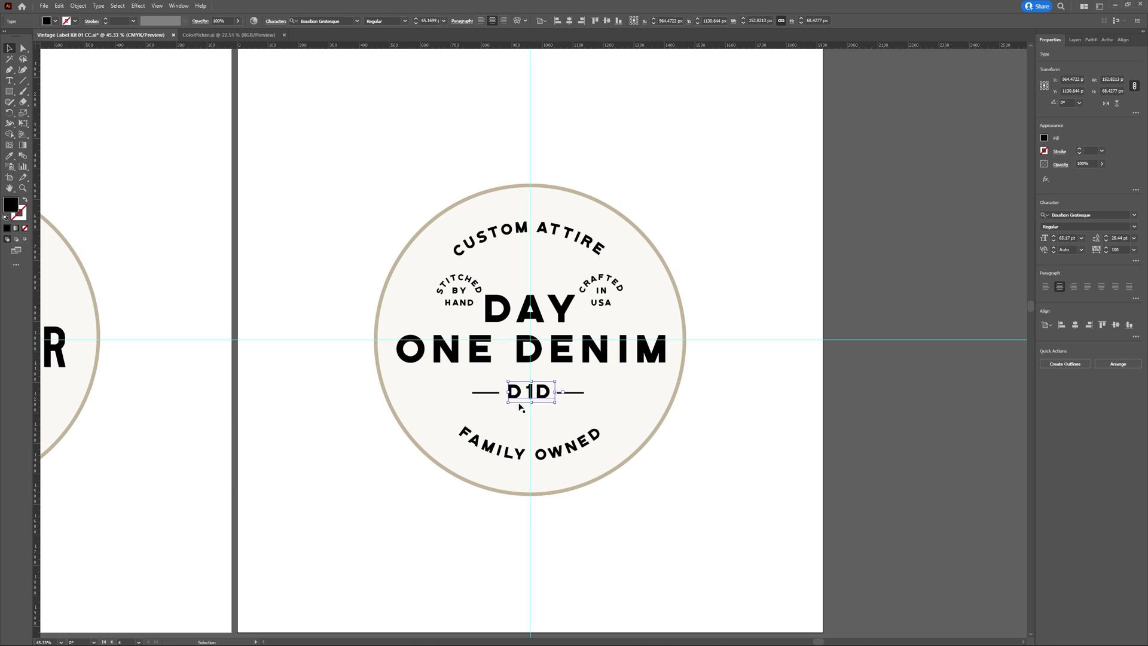
{"action": "left_click", "coordinate": [736, 512]}
{"action": "left_click_drag", "start_coordinate": [564, 393], "coordinate": [569, 395]}
Group BY HAND with the small STITCHED circle
{"action": "left_click", "coordinate": [447, 272]}
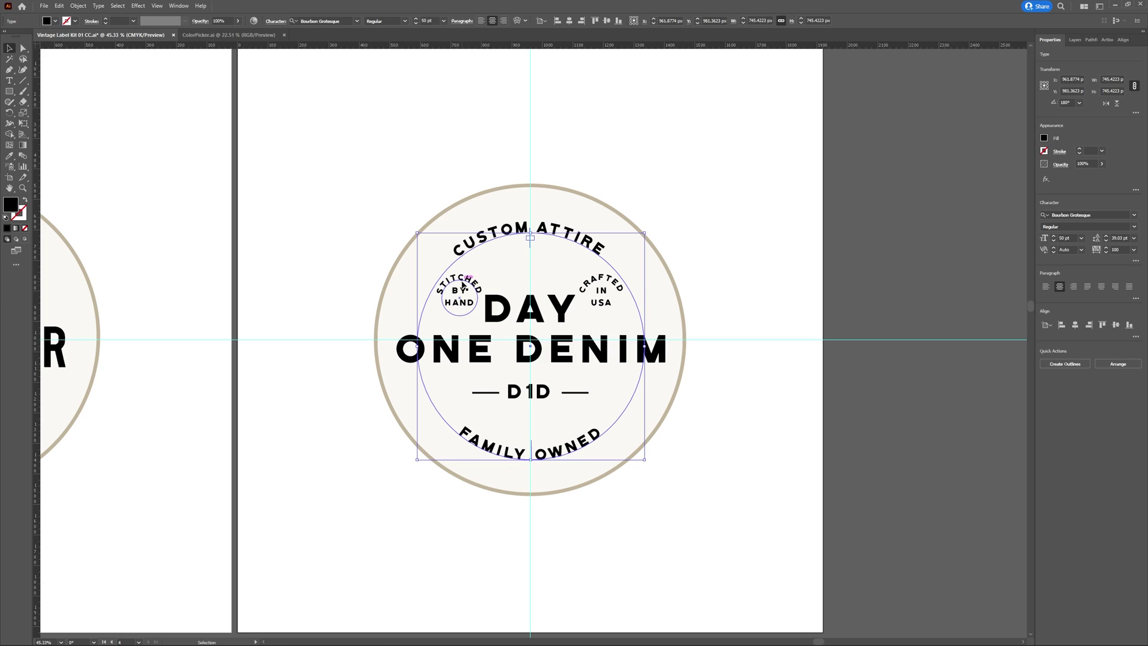
{"action": "left_click", "coordinate": [463, 287]}
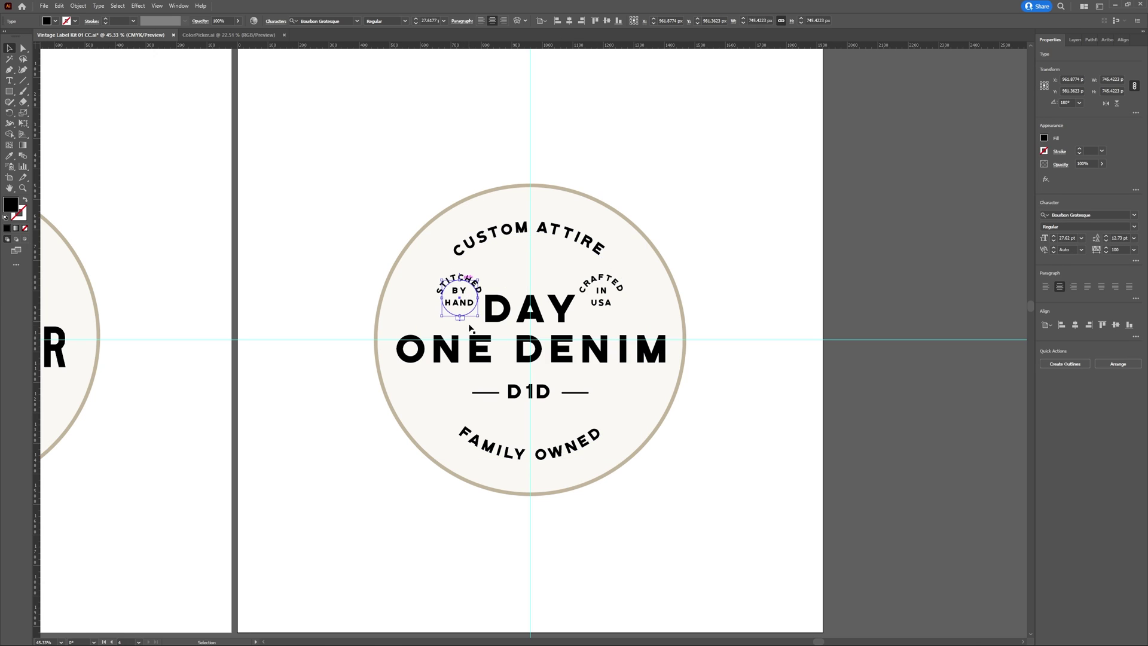
{"action": "left_click", "coordinate": [464, 292], "text": "shift"}
{"action": "key", "text": "ctrl+g"}
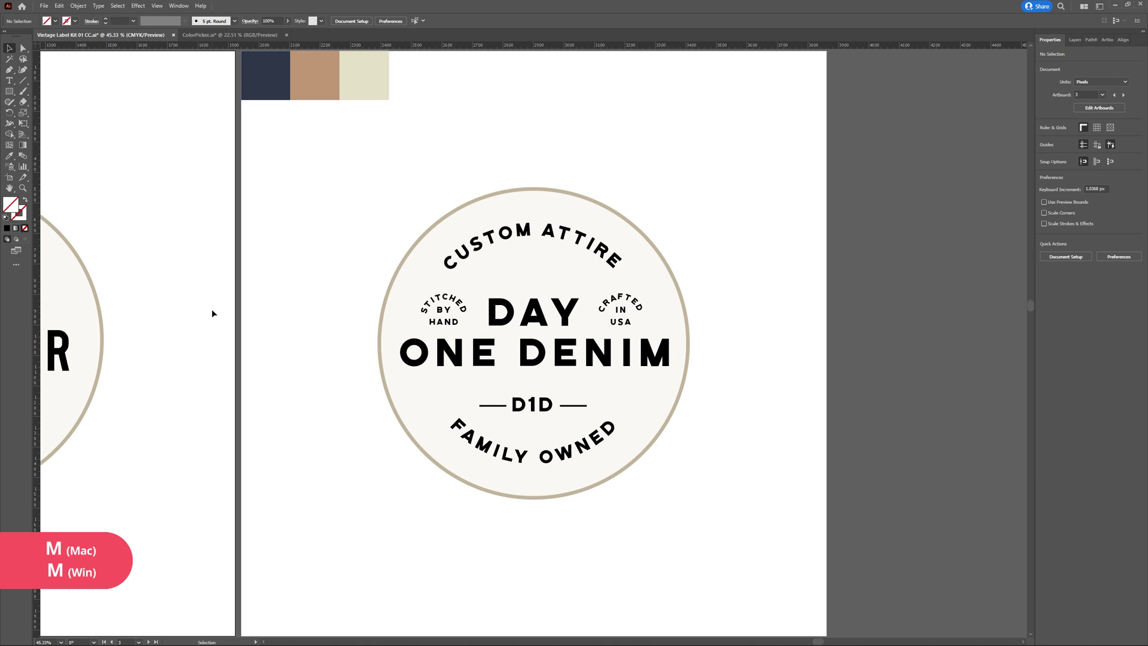
Draw an artboard-sized rectangle, fill it with the navy swatch and send it to the back
{"action": "left_click", "coordinate": [10, 92]}
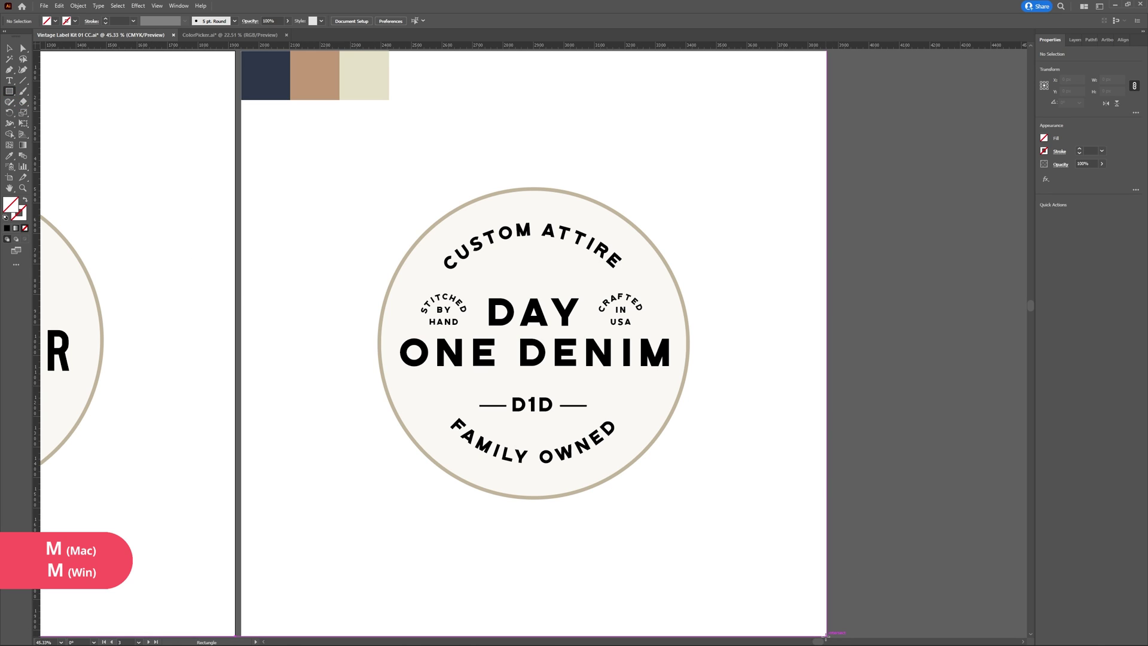
{"action": "left_click_drag", "start_coordinate": [826, 635], "coordinate": [241, 52]}
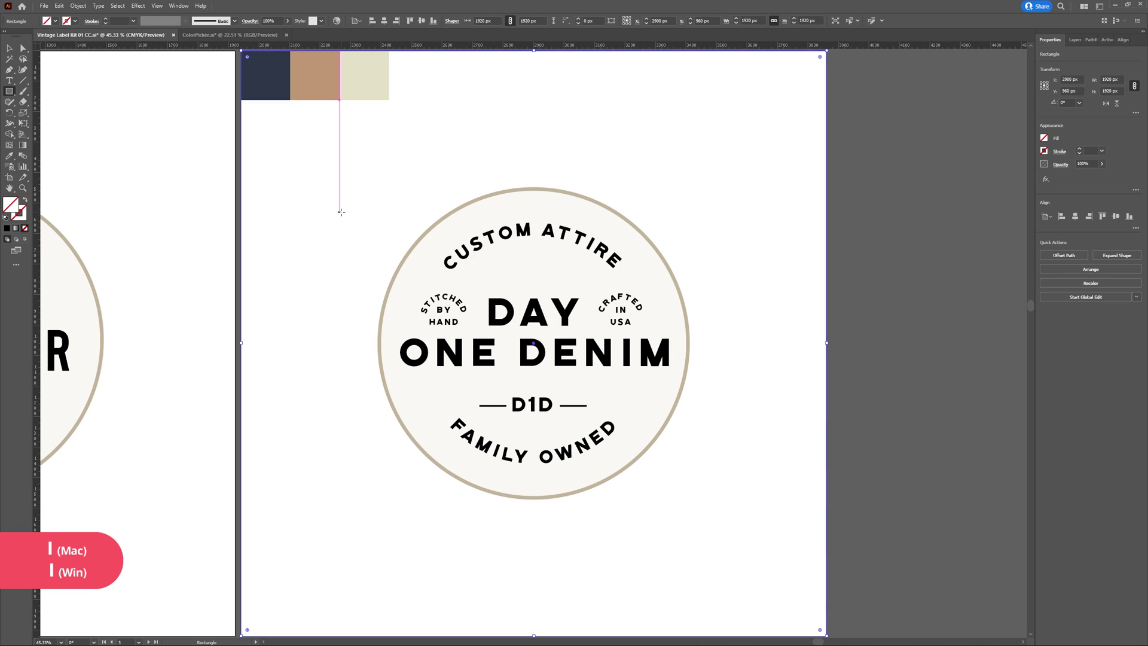
{"action": "key", "text": "i"}
{"action": "left_click", "coordinate": [266, 76]}
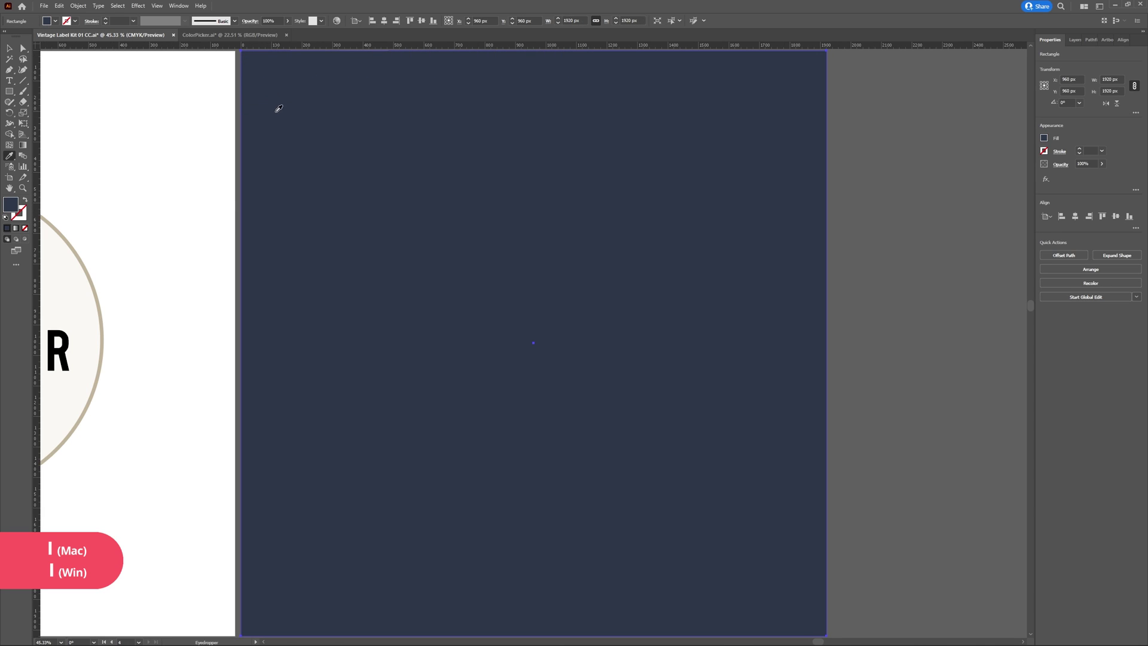
{"action": "key", "text": "v"}
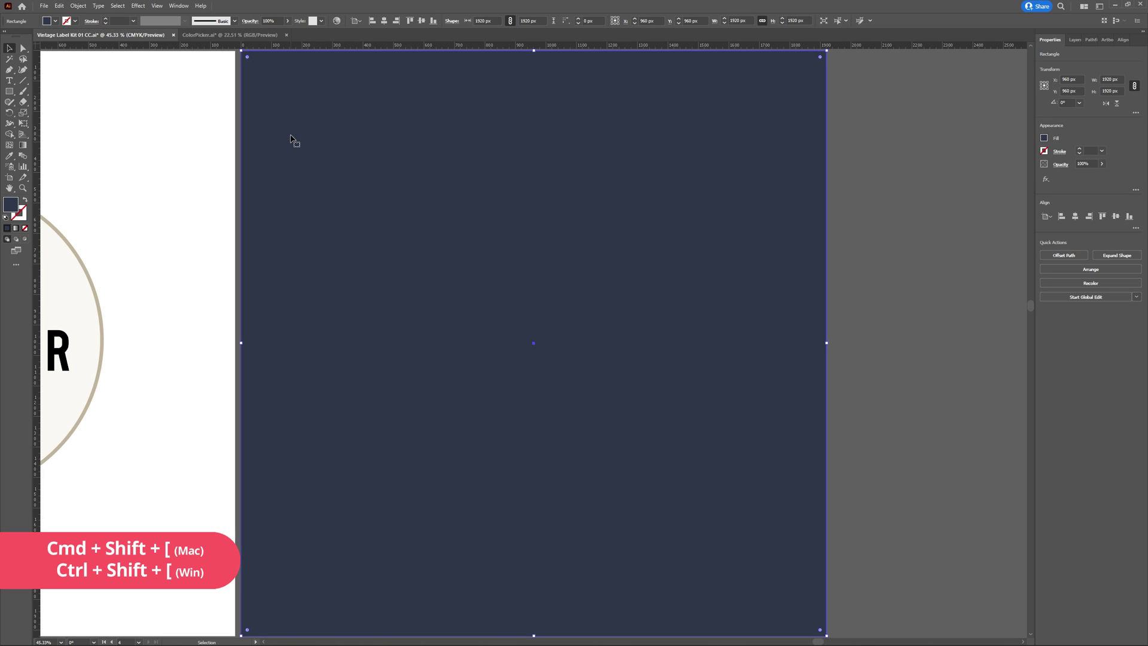
{"action": "key", "text": "ctrl+shift+bracketleft"}
{"action": "key", "text": "ctrl+shift+bracketleft"}
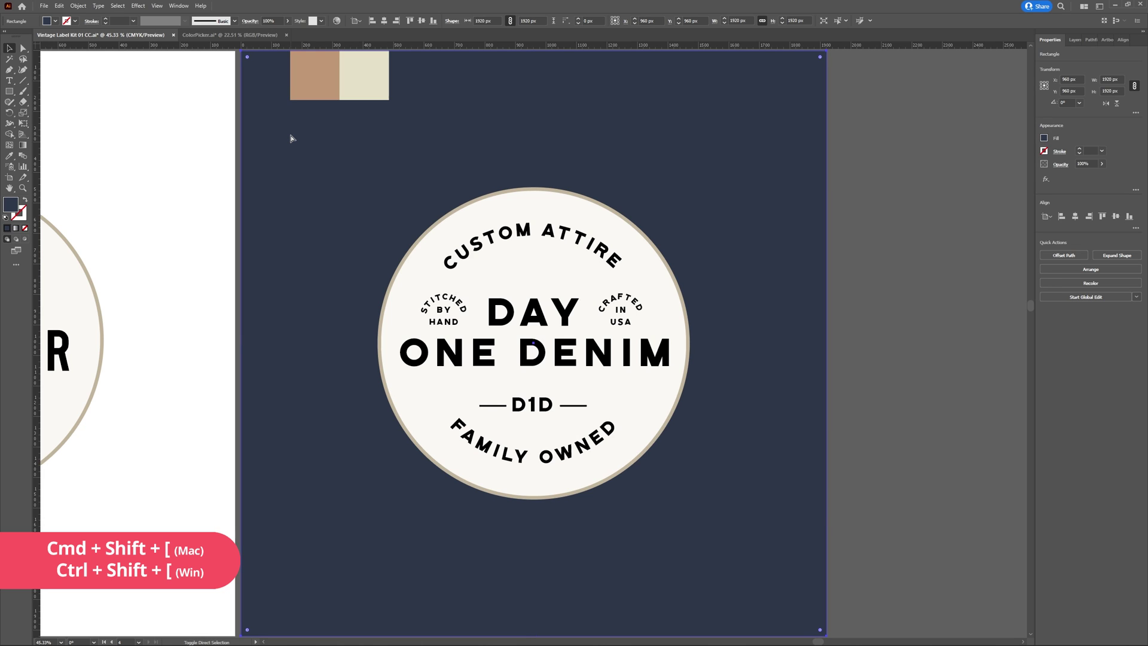
{"action": "left_click", "coordinate": [9, 48]}
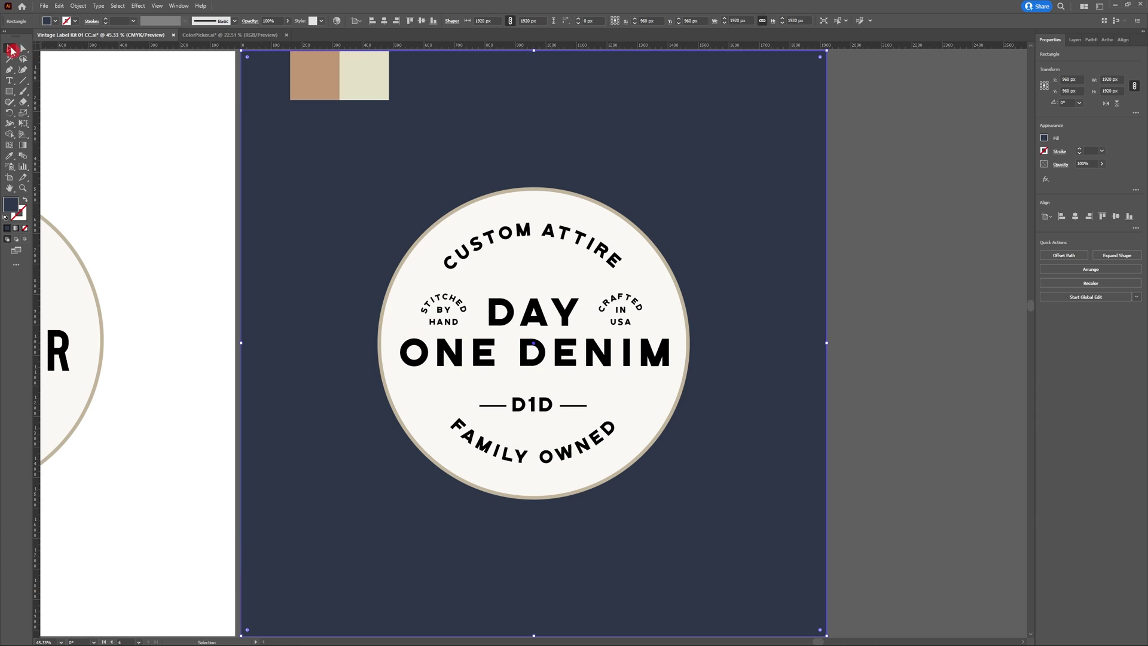
{"action": "left_click", "coordinate": [919, 327]}
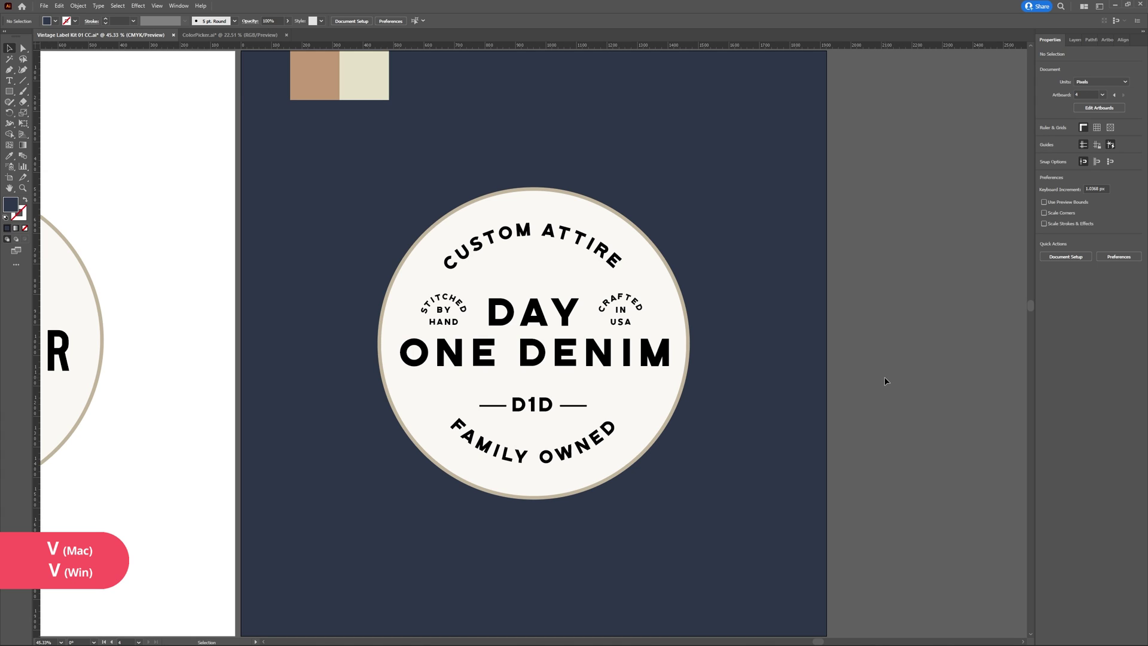
Turn the logo's circle into an unfilled tan ring with a 10 pt stroke
{"action": "left_click", "coordinate": [659, 417]}
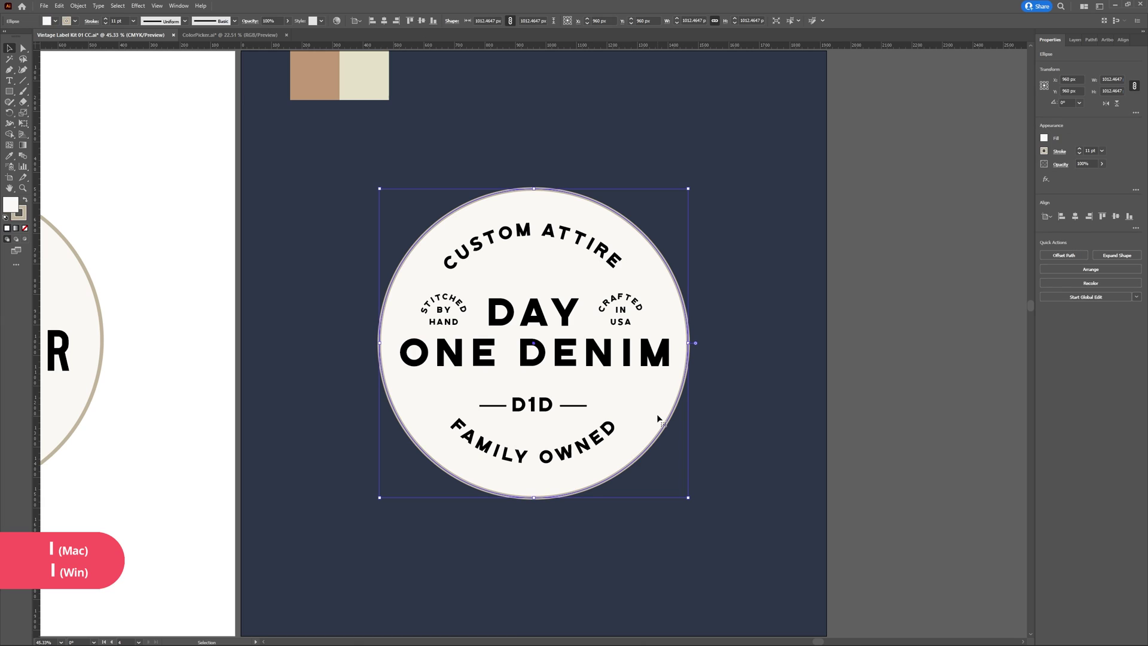
{"action": "key", "text": "i"}
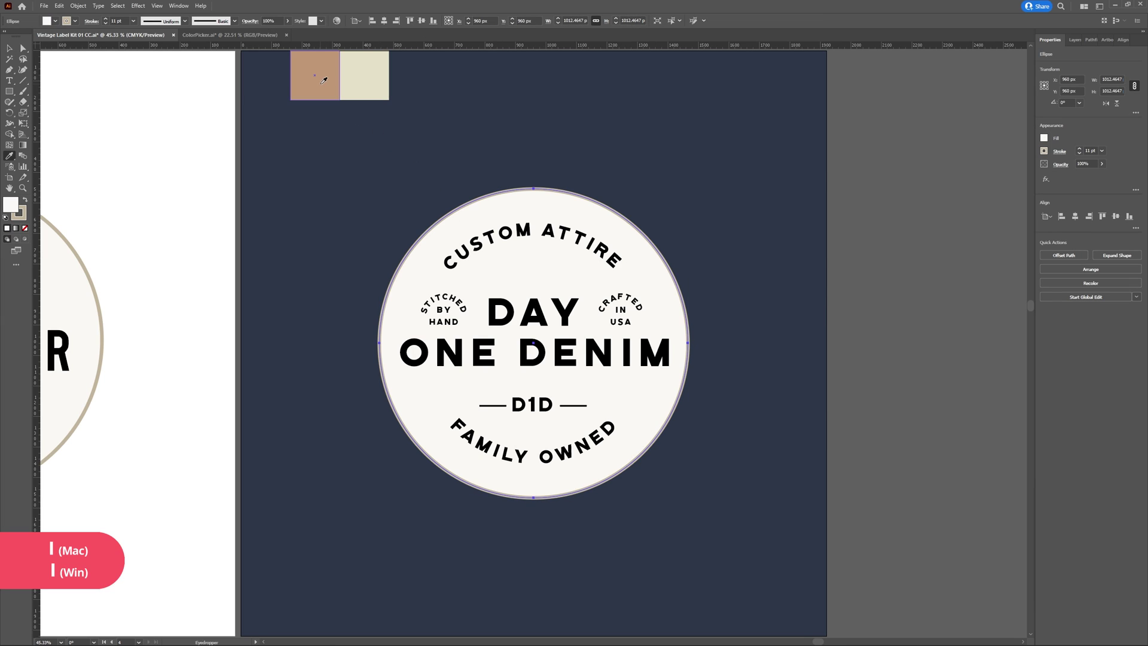
{"action": "left_click", "coordinate": [322, 82]}
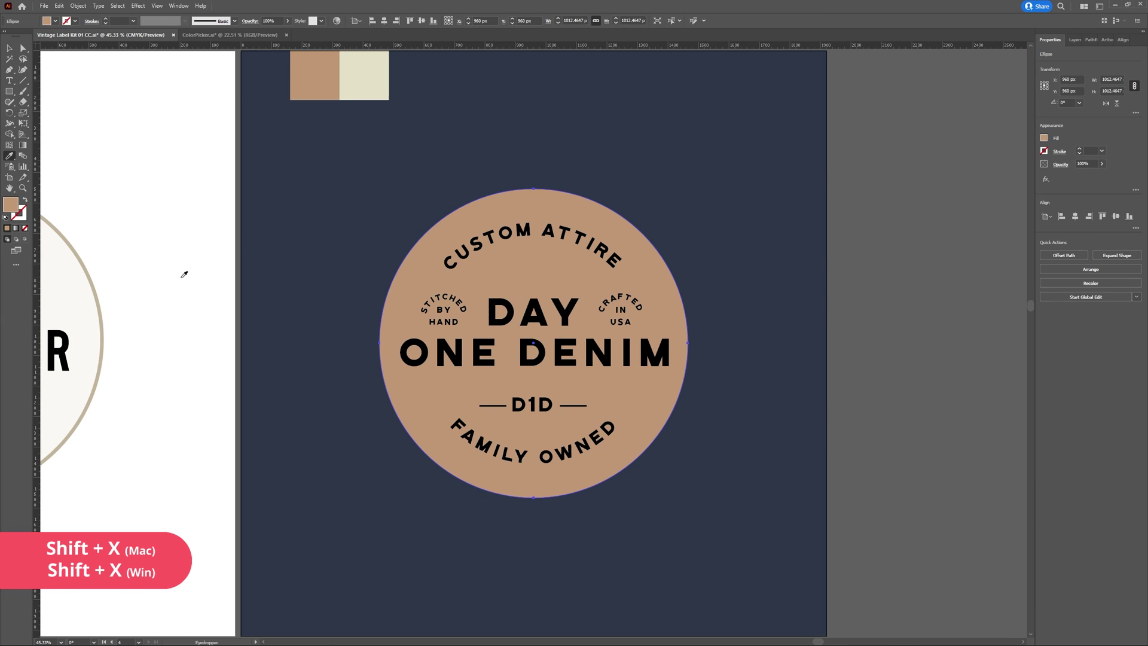
{"action": "key", "text": "v"}
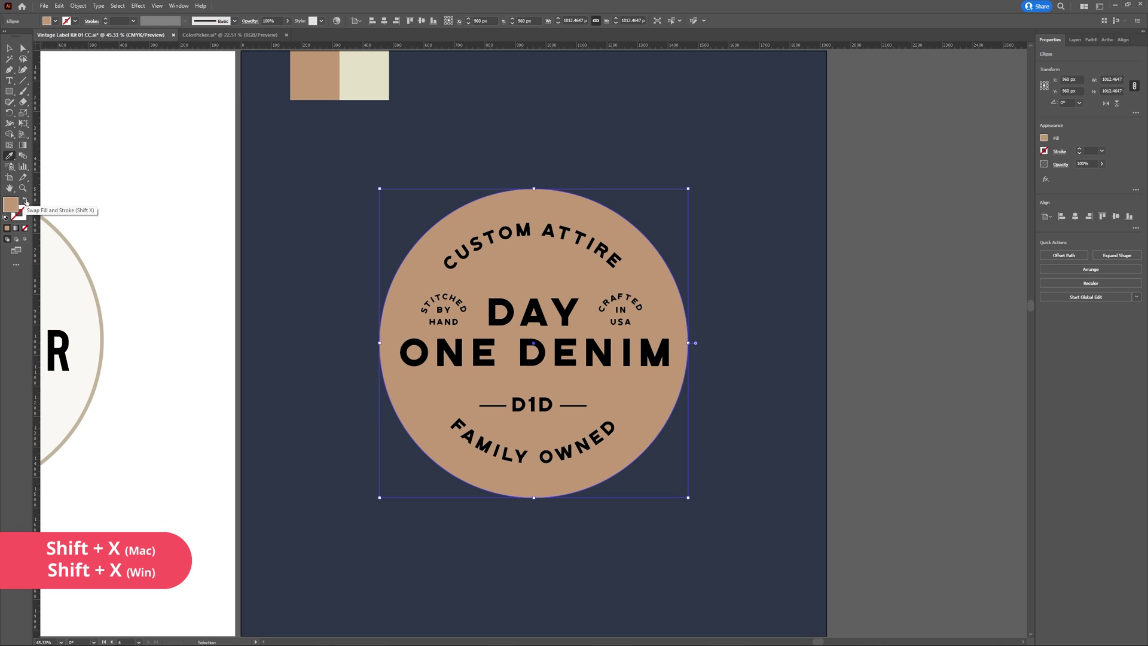
{"action": "left_click", "coordinate": [25, 201]}
{"action": "key", "text": "i"}
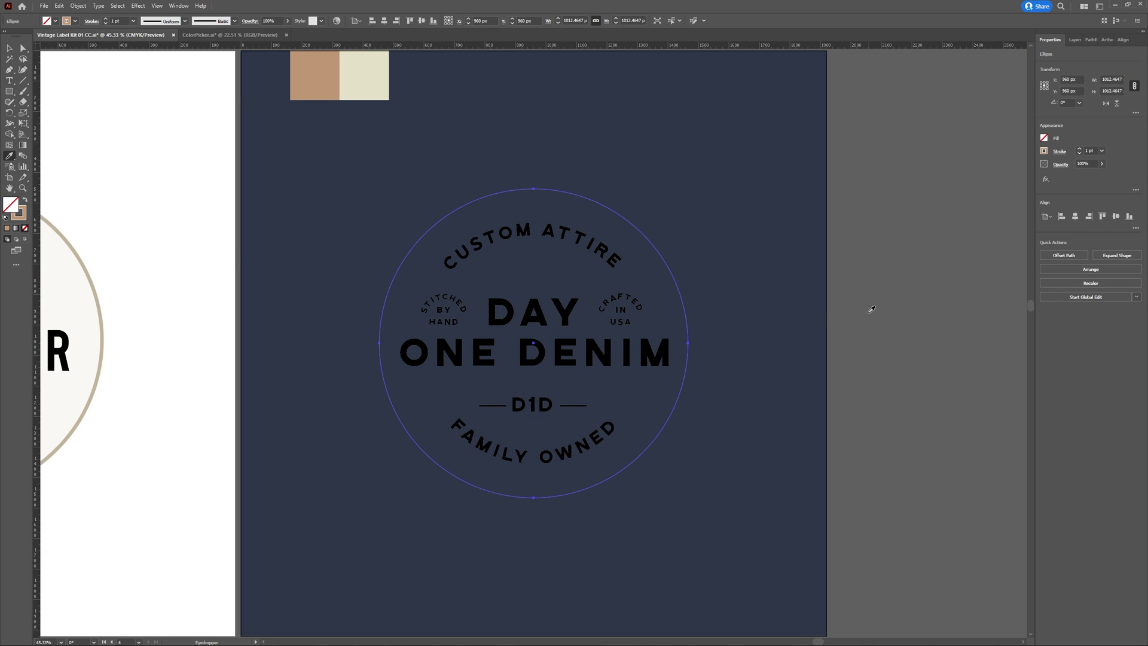
{"action": "left_click", "coordinate": [1081, 151]}
{"action": "type", "text": "10"}
{"action": "key", "text": "Return"}
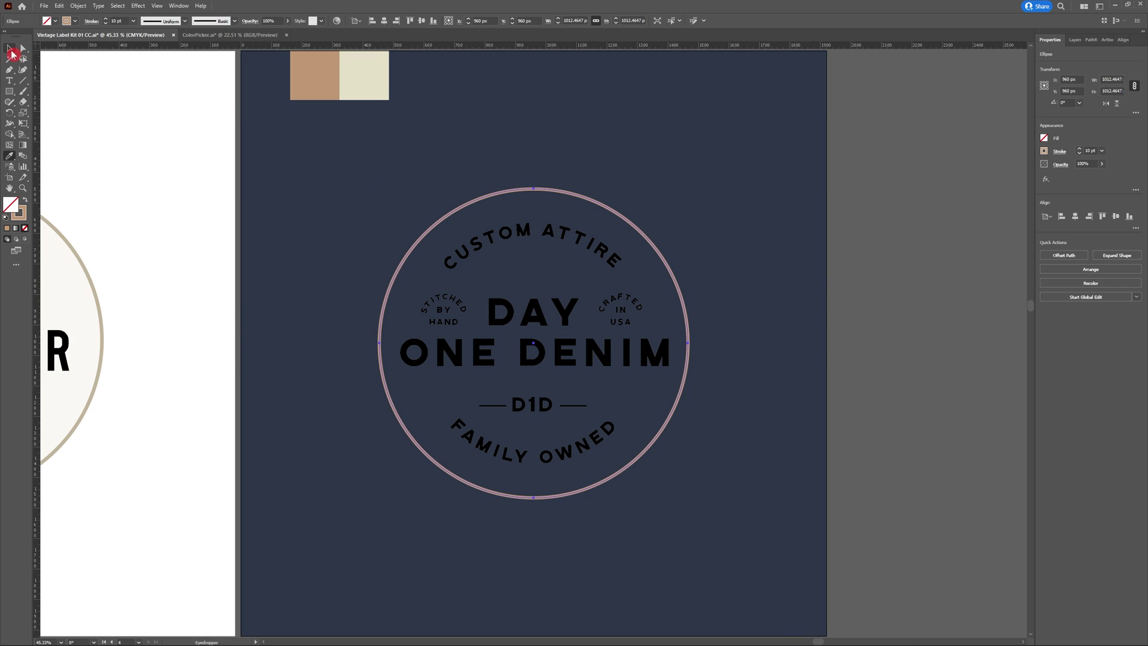
{"action": "key", "text": "v"}
{"action": "left_click", "coordinate": [935, 287]}
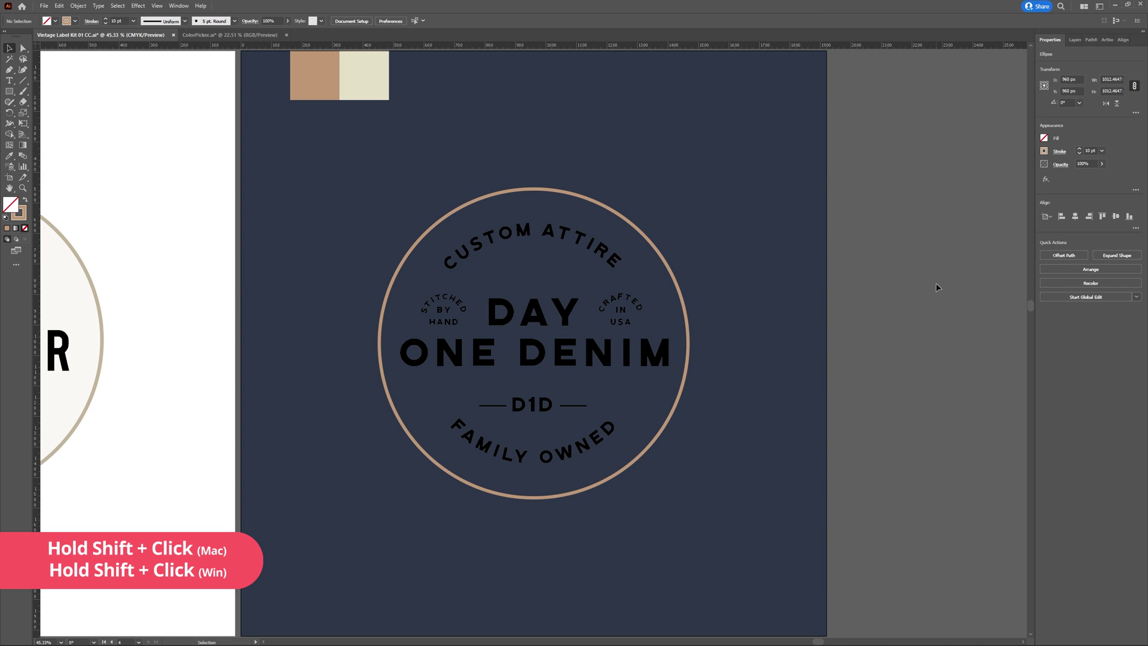
Recolour the CUSTOM ATTIRE, ONE DENIM and FAMILY OWNED text cream from the swatch
{"action": "left_click", "coordinate": [589, 248]}
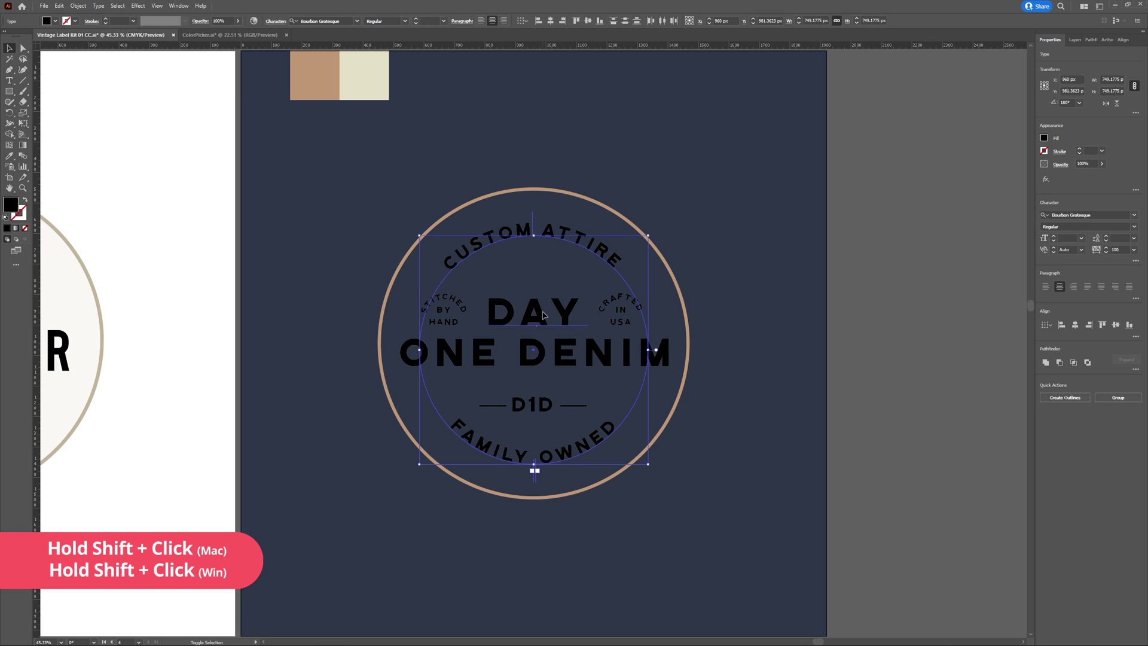
{"action": "left_click", "coordinate": [559, 352], "text": "shift"}
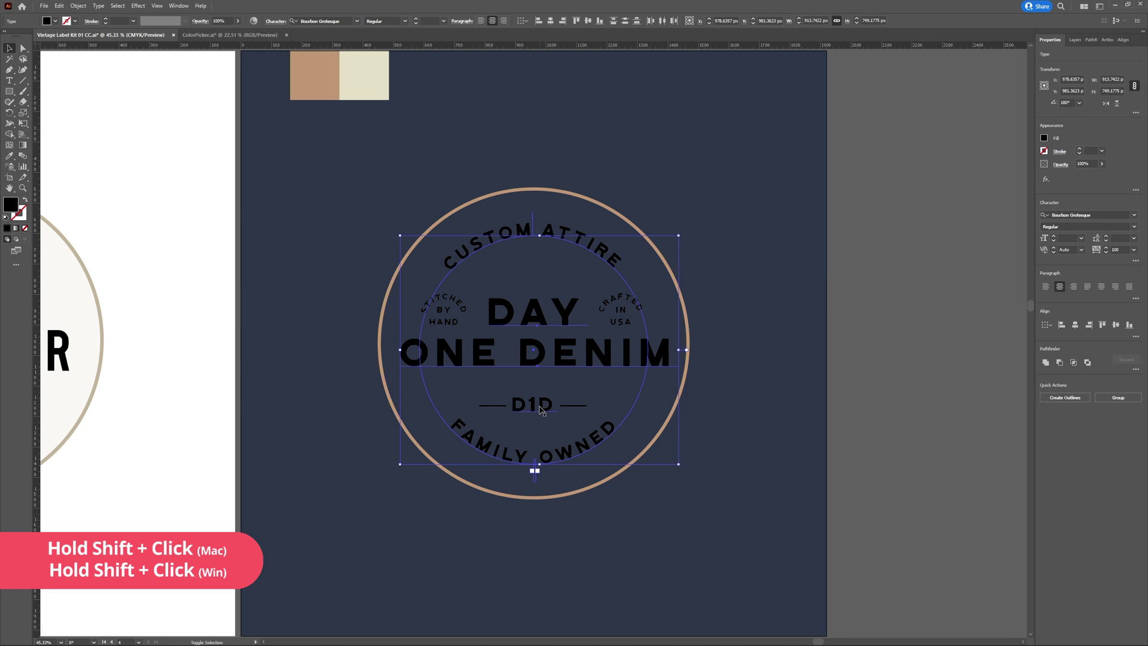
{"action": "left_click", "coordinate": [570, 456], "text": "shift"}
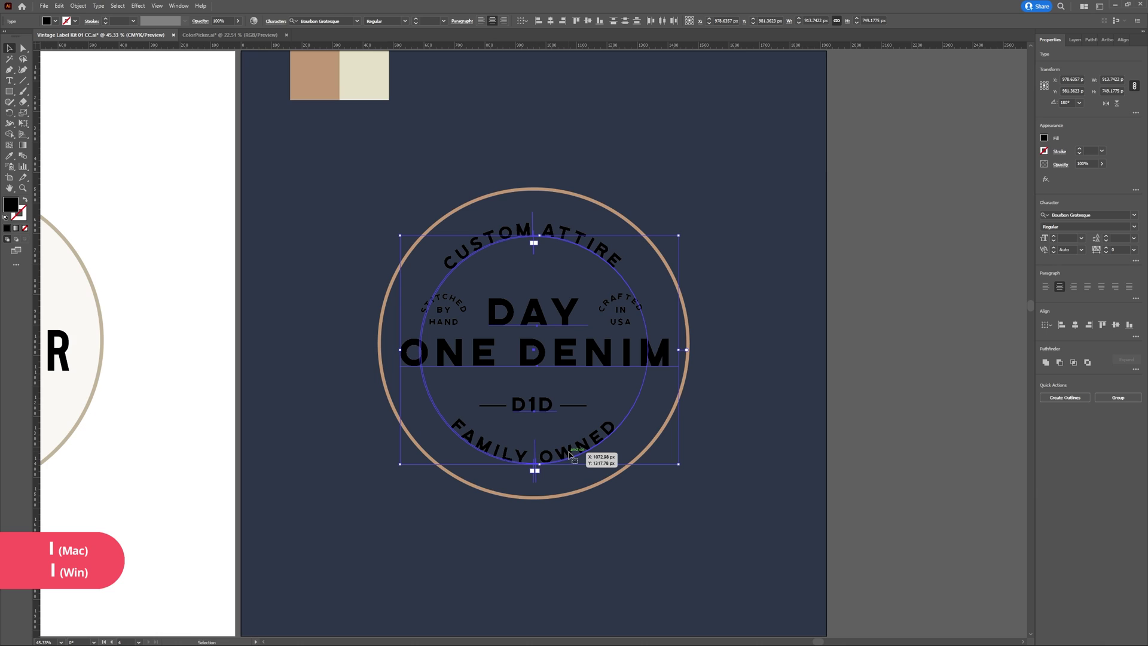
{"action": "key", "text": "i"}
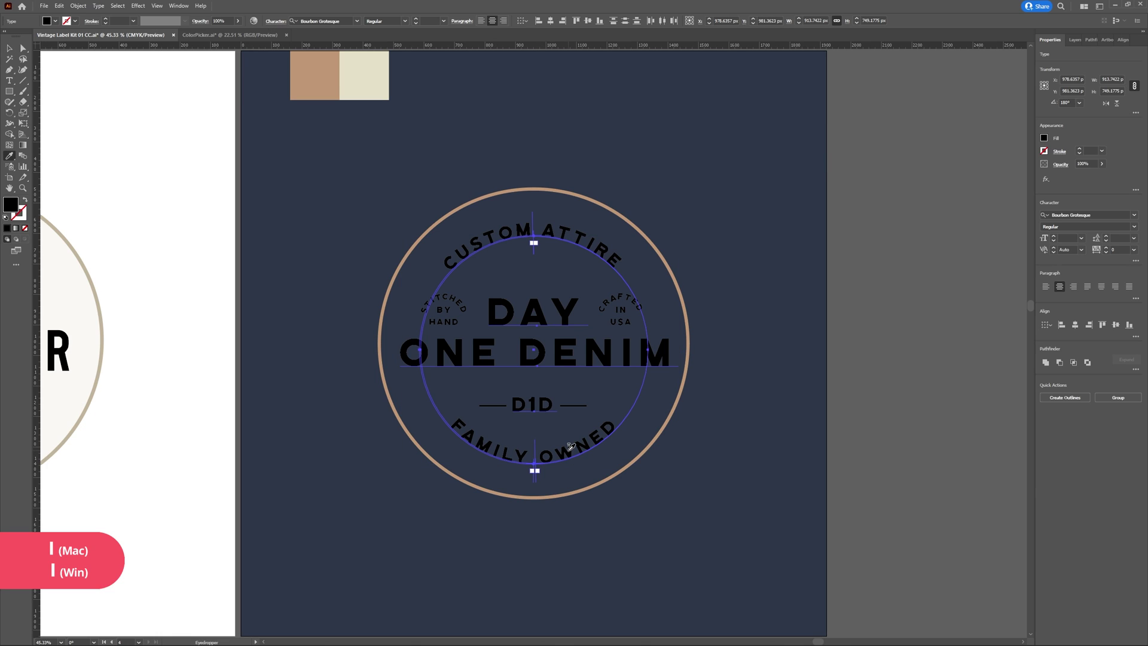
{"action": "left_click", "coordinate": [375, 85]}
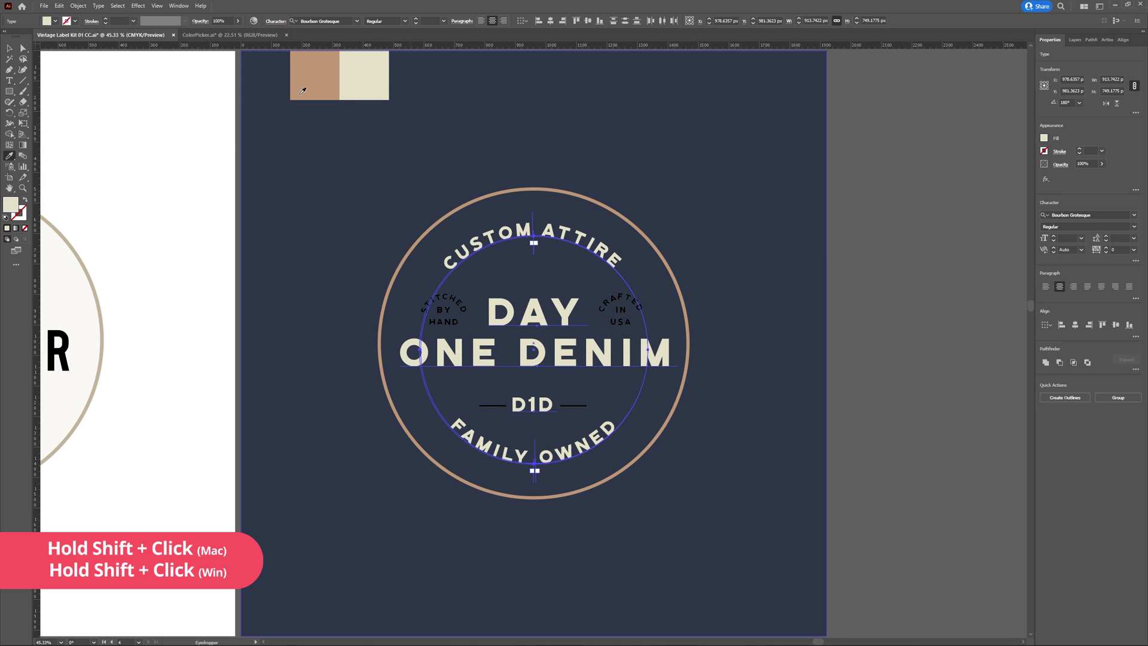
{"action": "left_click", "coordinate": [11, 52]}
{"action": "left_click", "coordinate": [903, 275]}
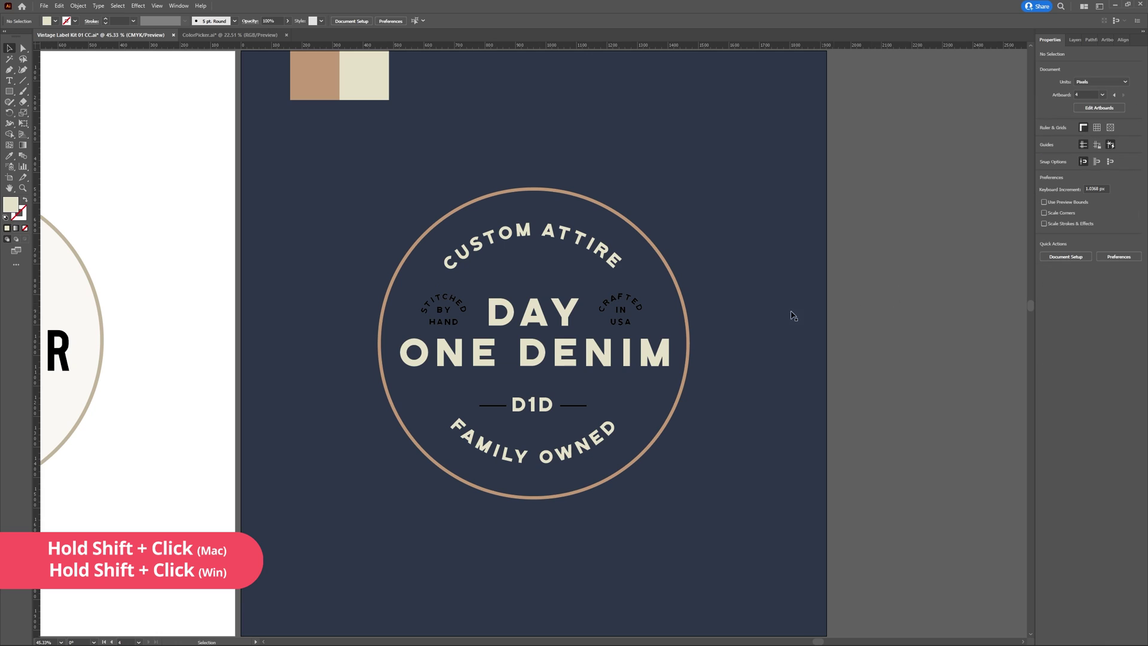
Make the CRAFTED IN USA and STITCHED BY HAND side badges tan with the Eyedropper
{"action": "left_click", "coordinate": [632, 300], "text": "shift"}
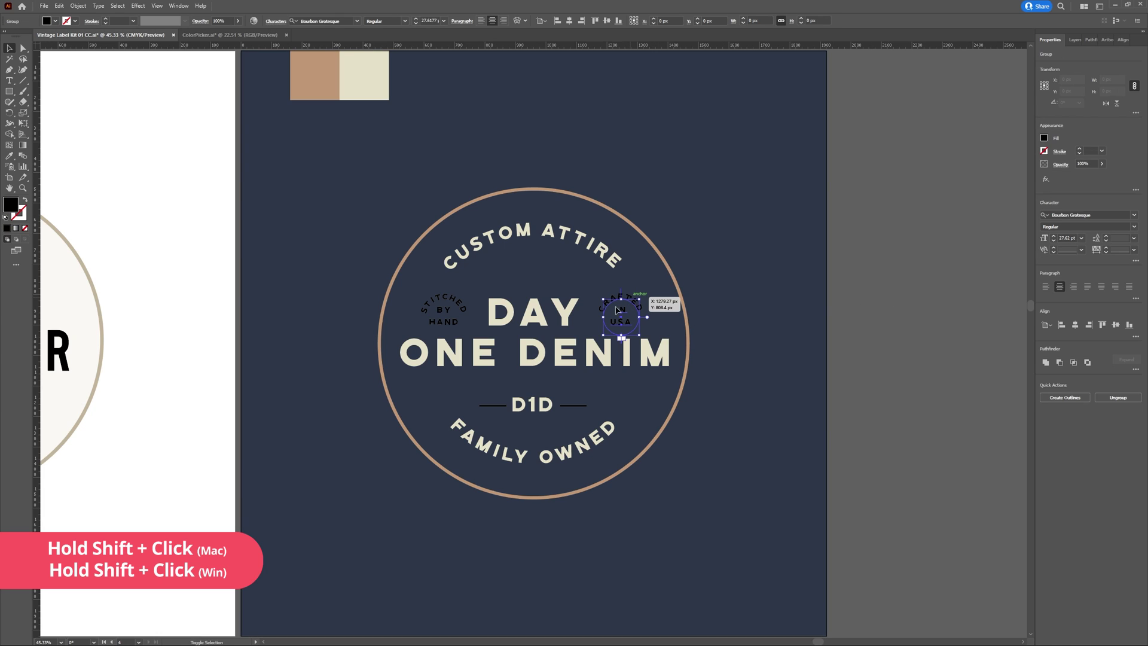
{"action": "left_click", "coordinate": [444, 300], "text": "shift"}
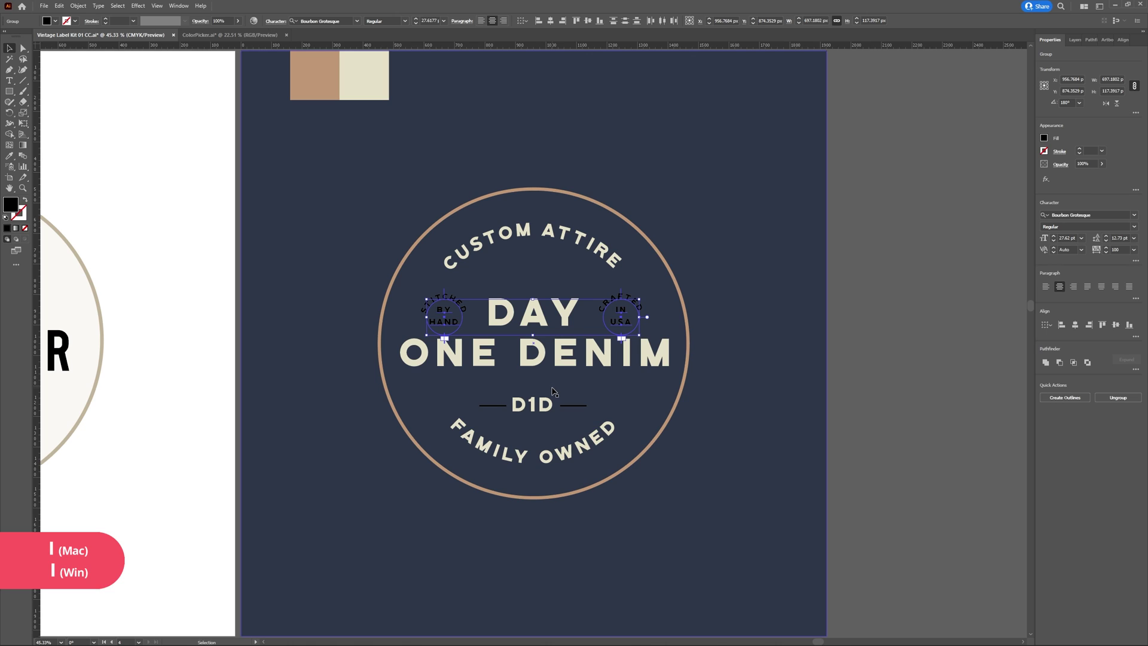
{"action": "key", "text": "i"}
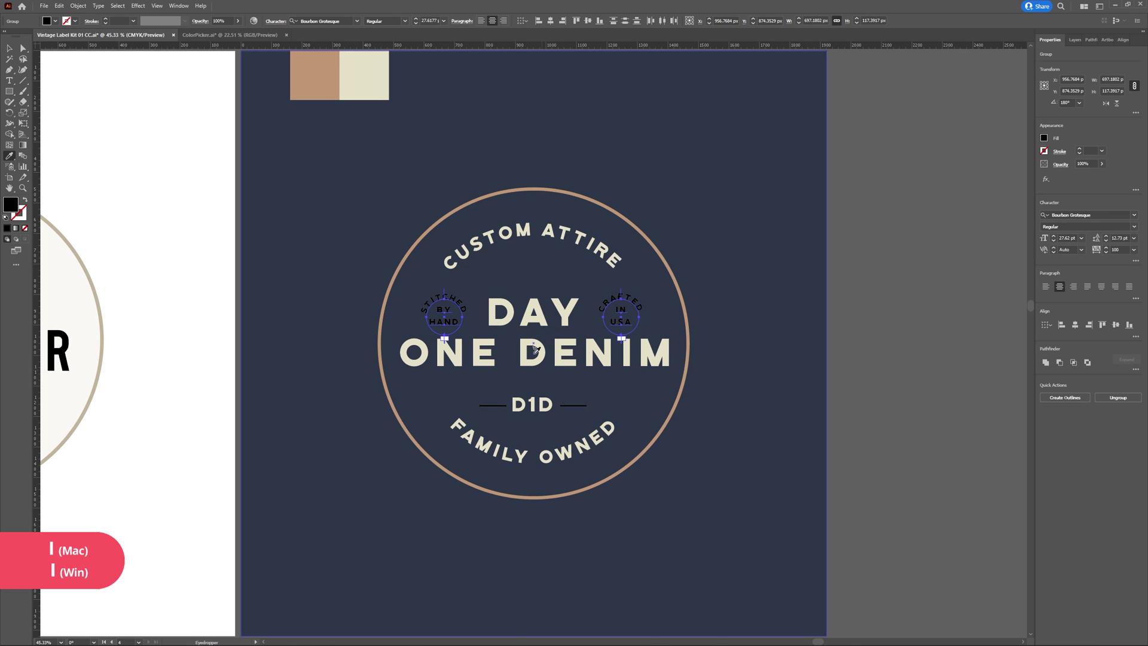
{"action": "left_click", "coordinate": [312, 79]}
{"action": "key", "text": "v"}
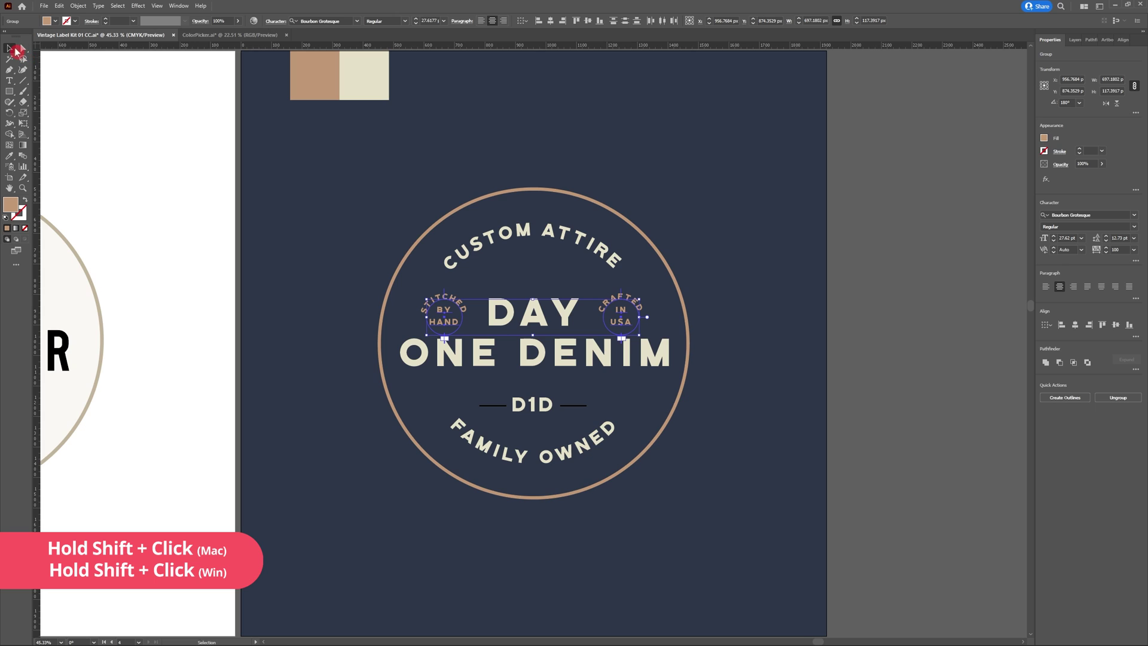
{"action": "left_click", "coordinate": [927, 271]}
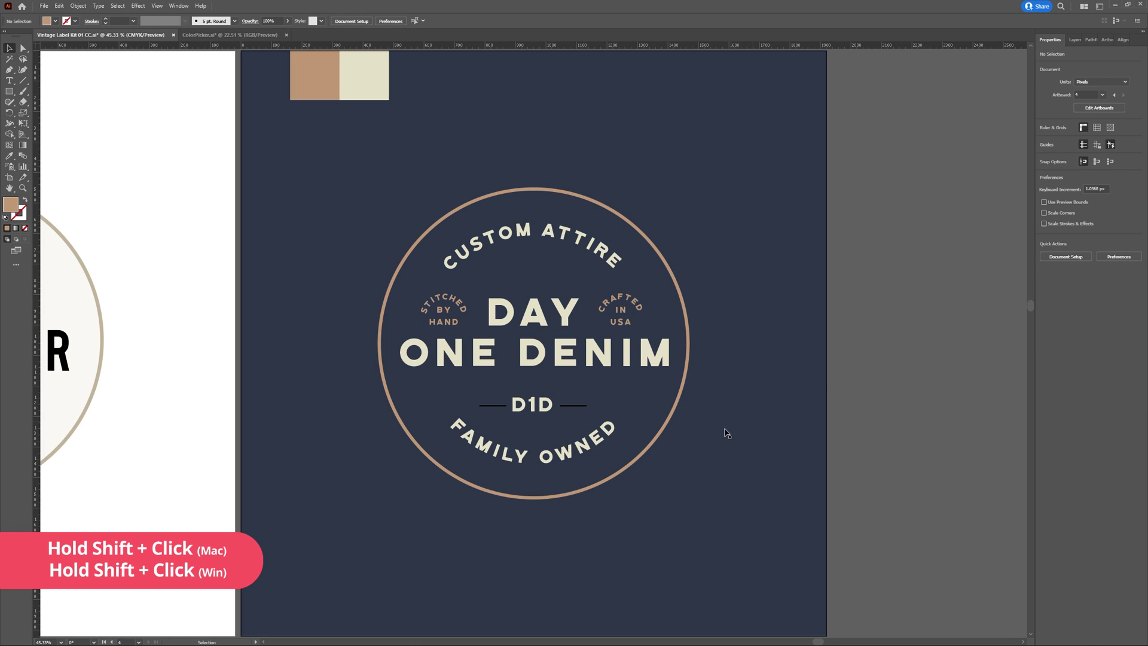
Give both lines flanking D1D the outer circle's tan stroke
{"action": "left_click", "coordinate": [576, 410]}
{"action": "left_click", "coordinate": [497, 407], "text": "shift"}
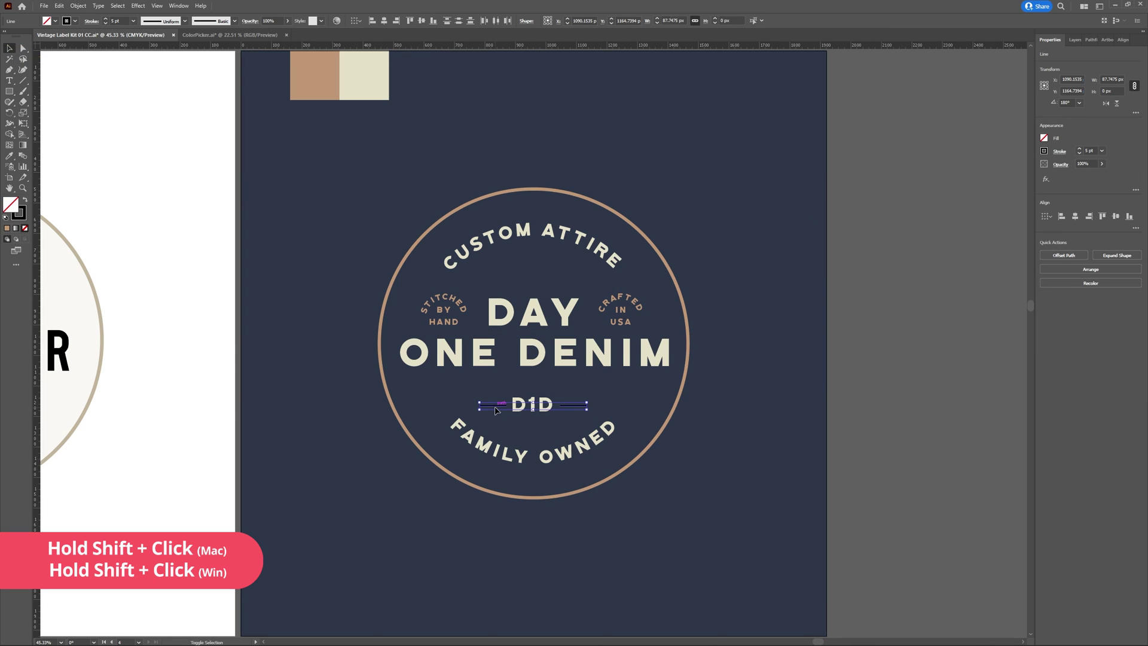
{"action": "key", "text": "i"}
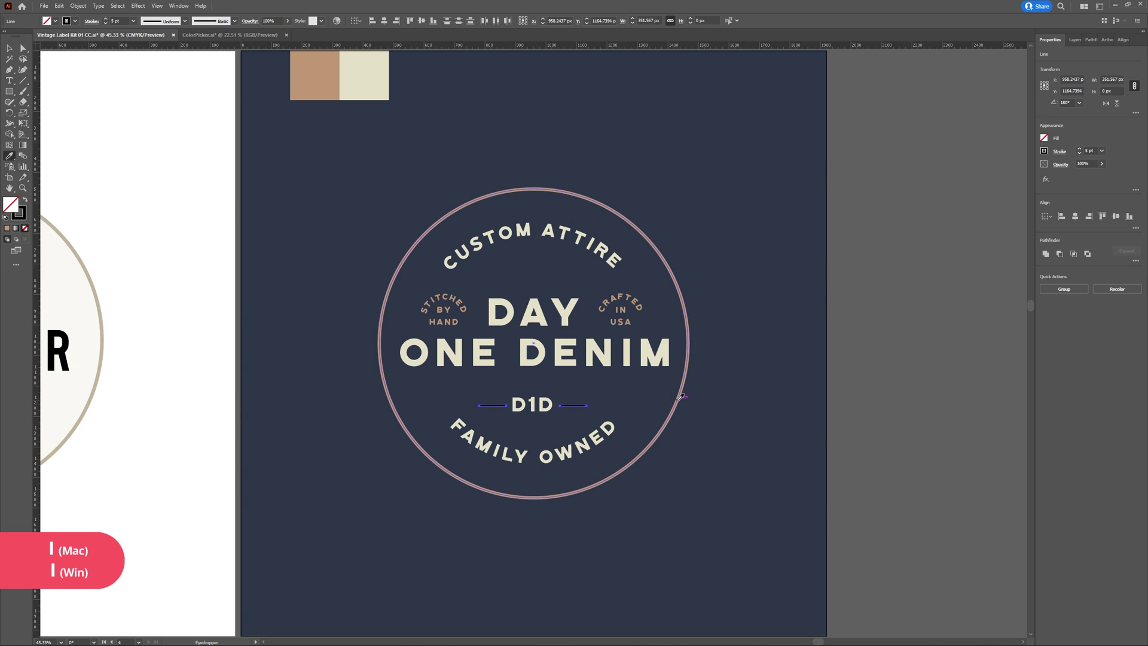
{"action": "left_click", "coordinate": [682, 397]}
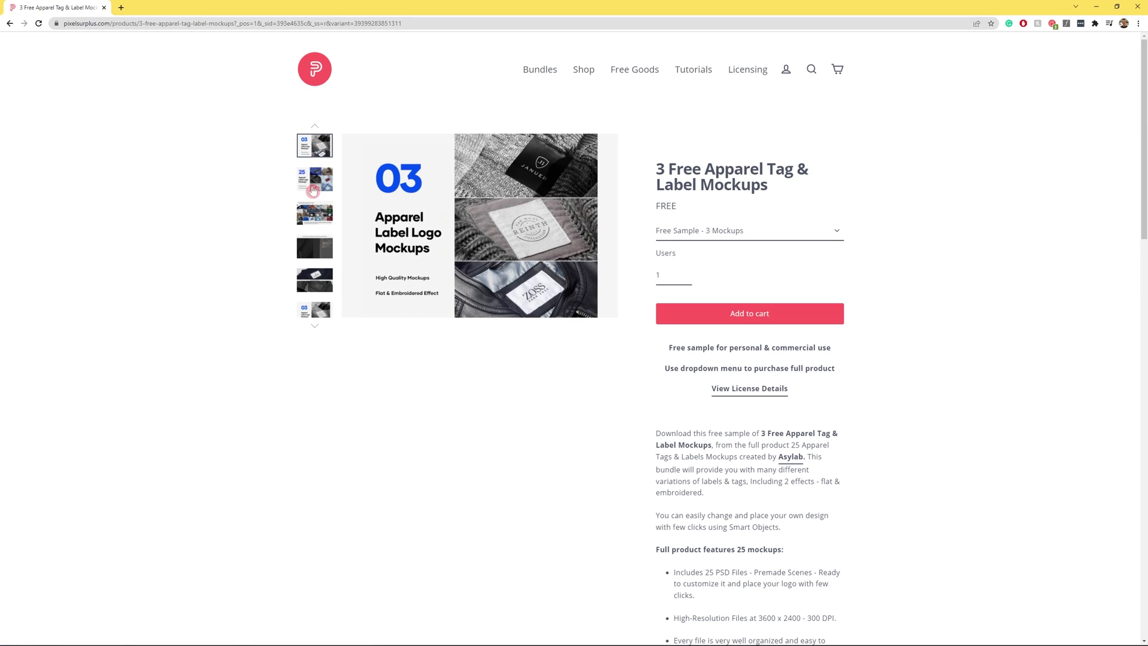
Preview the product images full screen, stepping through five gallery slides before closing
{"action": "left_click", "coordinate": [415, 196]}
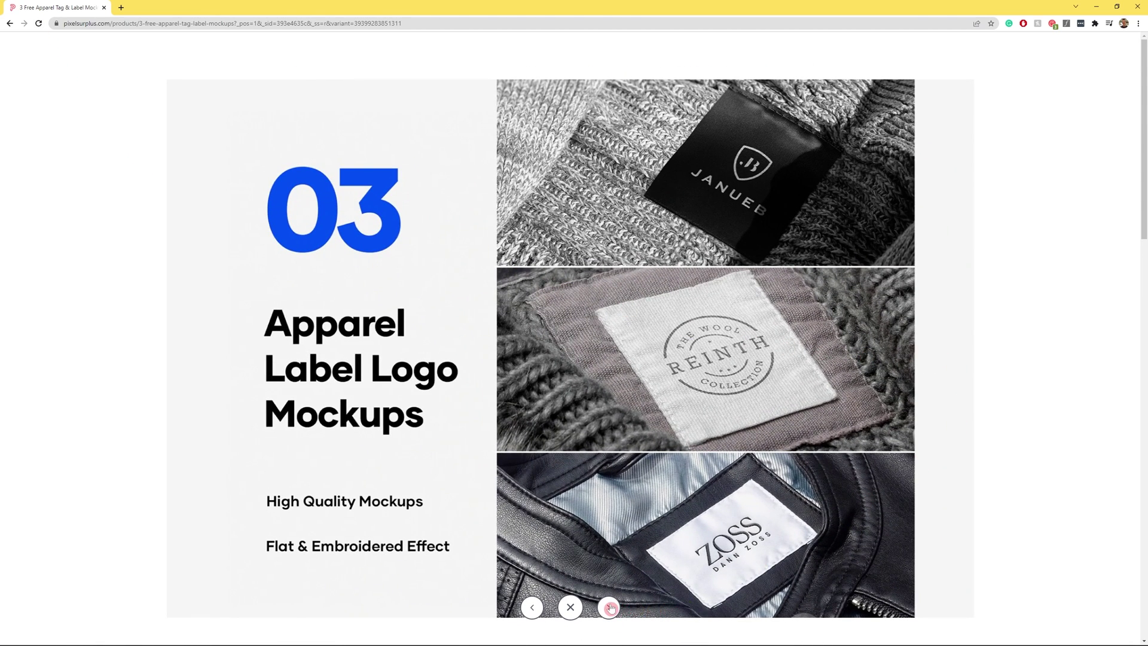
{"action": "left_click", "coordinate": [610, 608]}
{"action": "left_click", "coordinate": [609, 607]}
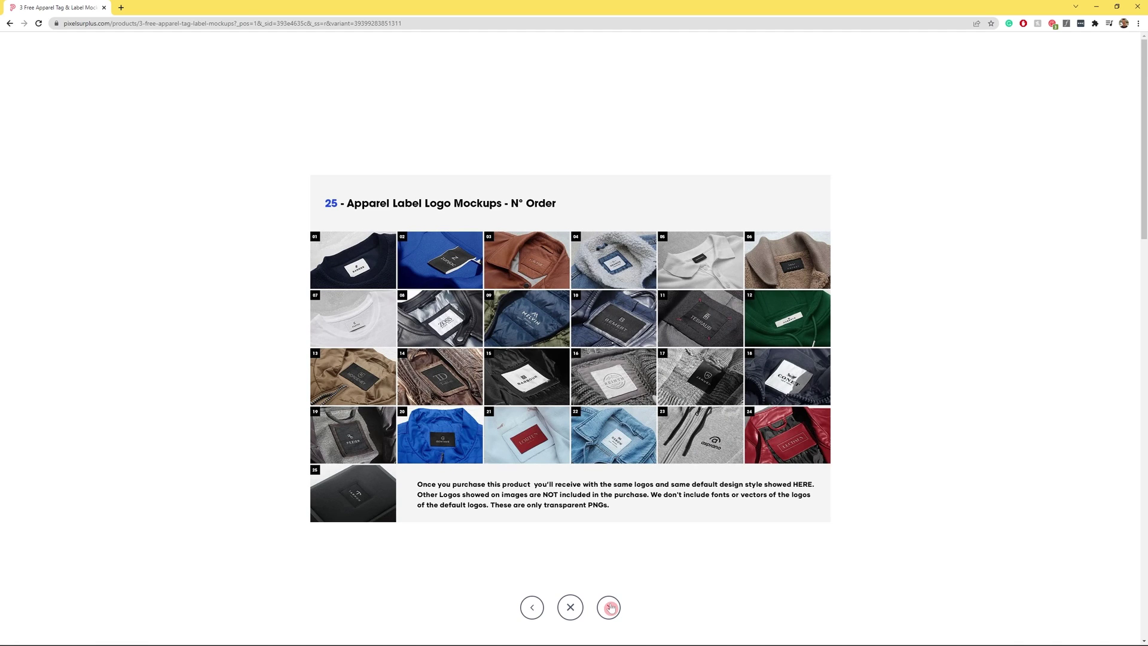
{"action": "left_click", "coordinate": [609, 607]}
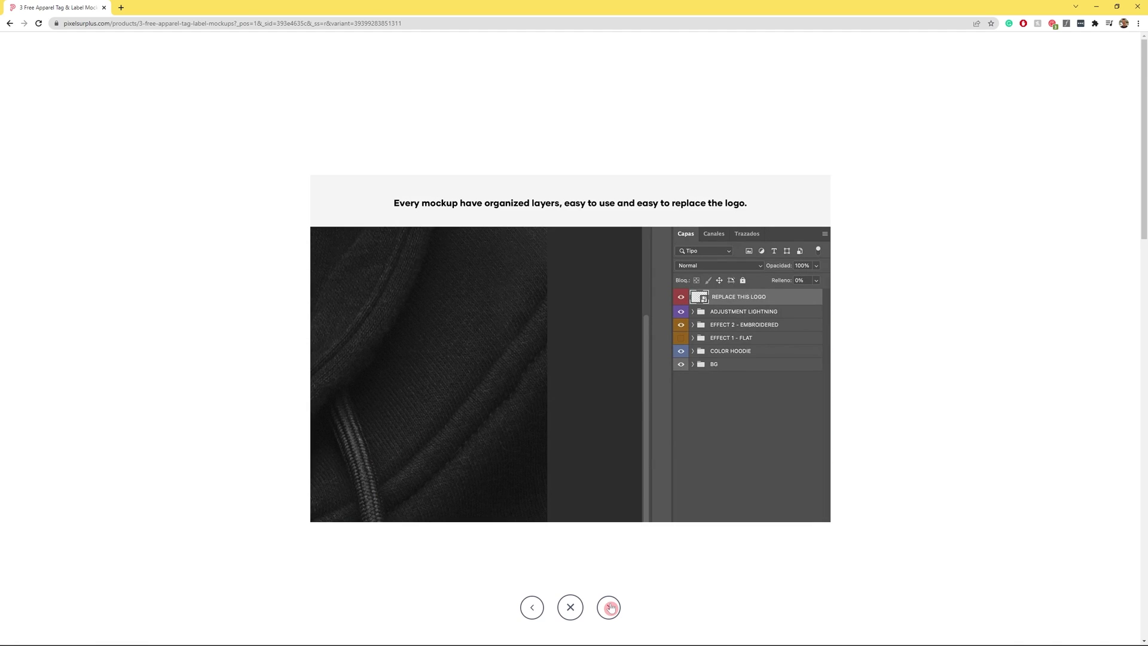
{"action": "left_click", "coordinate": [610, 608]}
{"action": "left_click", "coordinate": [610, 607]}
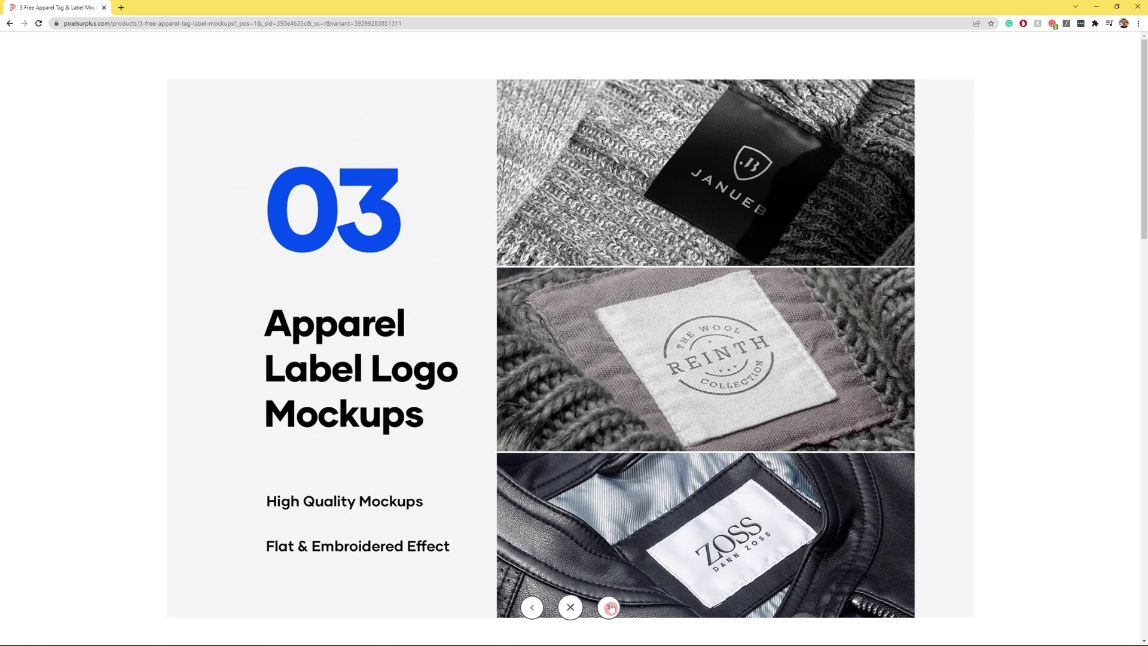
{"action": "left_click", "coordinate": [570, 606]}
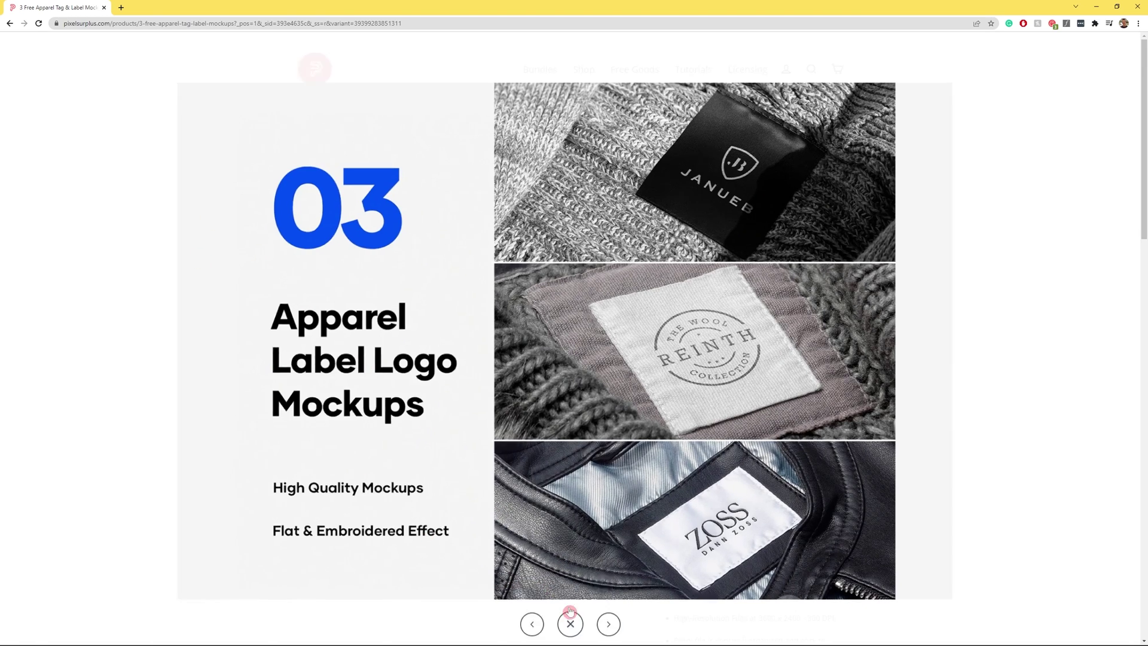
Try the Full Product - 25 Mockups variant, then return to Free Sample - 3 Mockups
{"action": "left_click", "coordinate": [813, 232]}
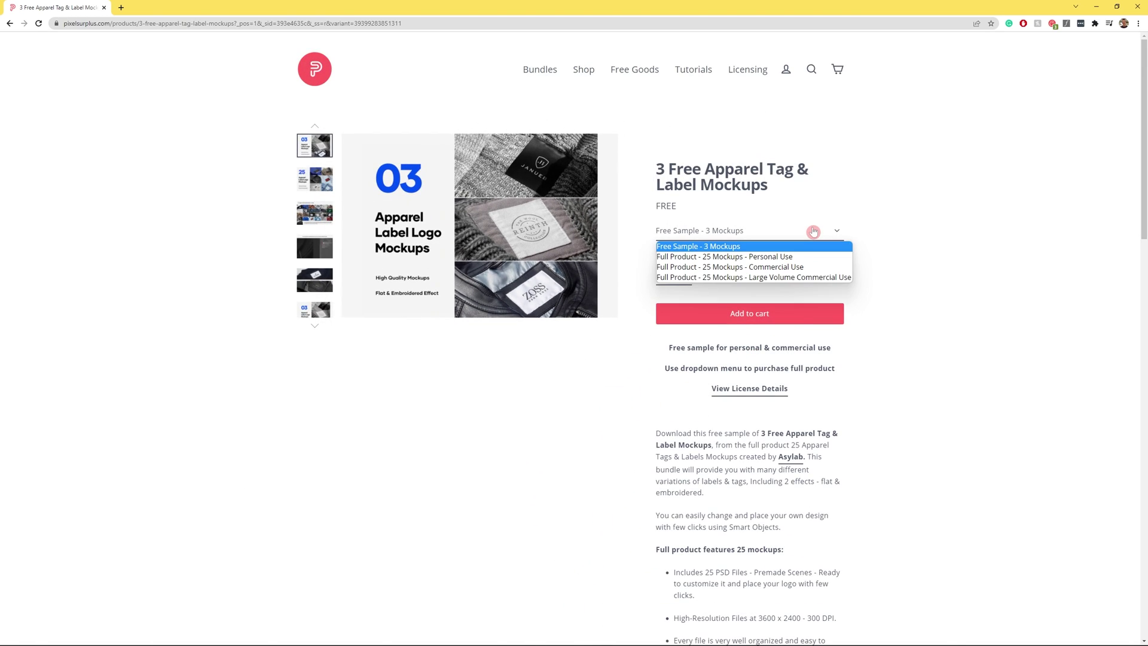
{"action": "left_click", "coordinate": [797, 258]}
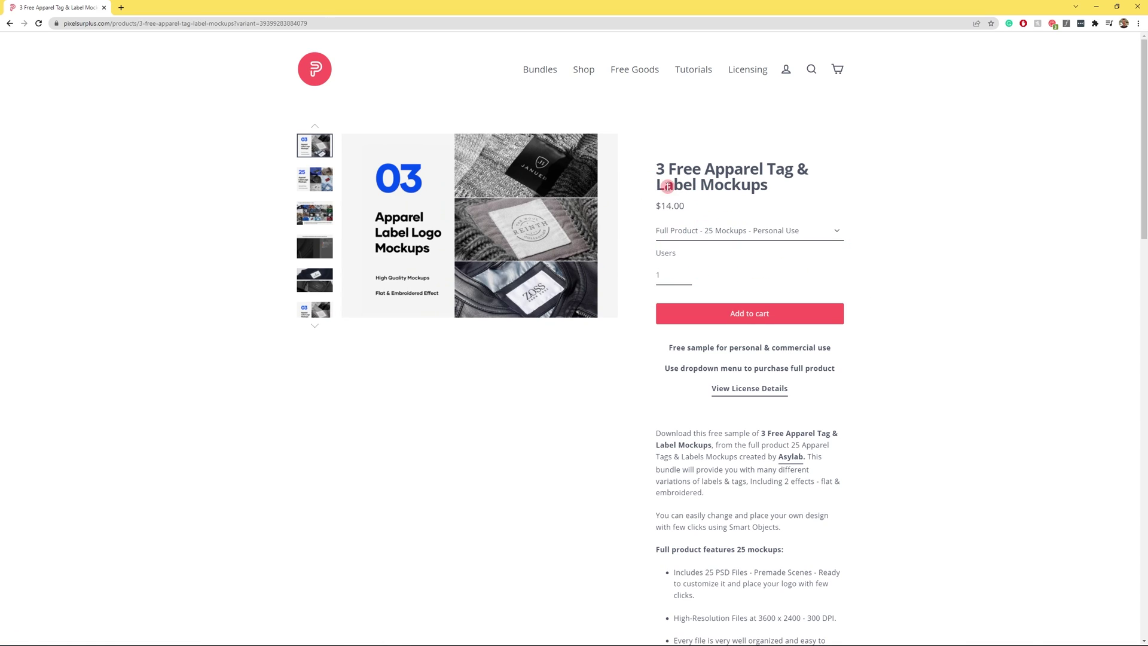
{"action": "scroll", "coordinate": [890, 514], "scroll_direction": "down", "scroll_amount": 3}
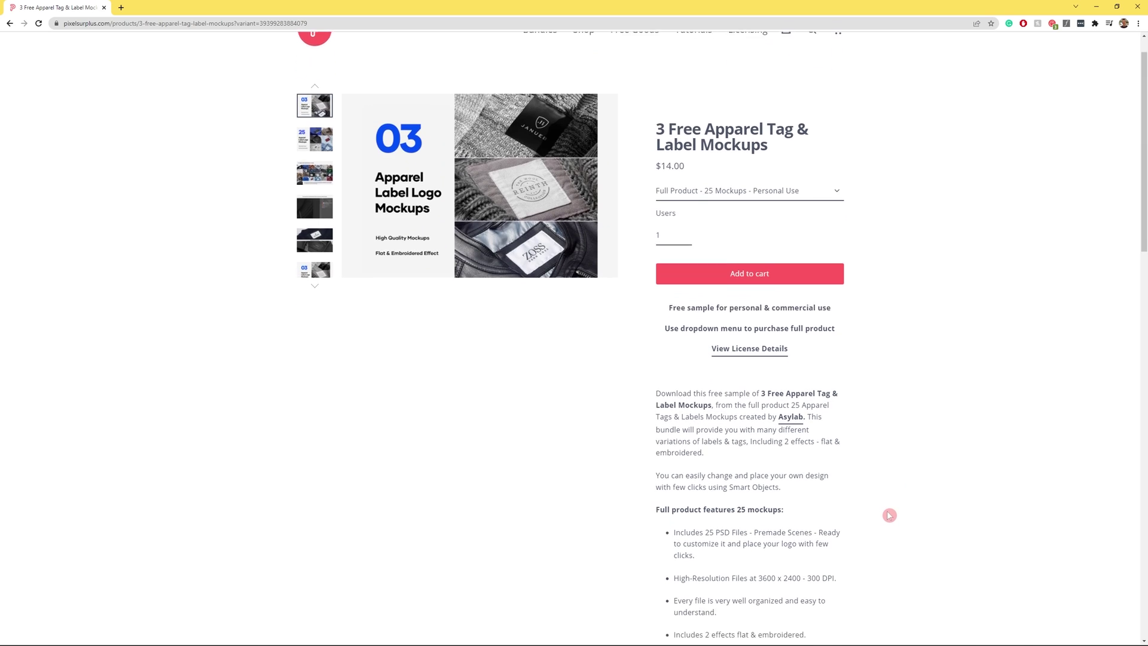
{"action": "scroll", "coordinate": [895, 512], "scroll_direction": "up", "scroll_amount": 3}
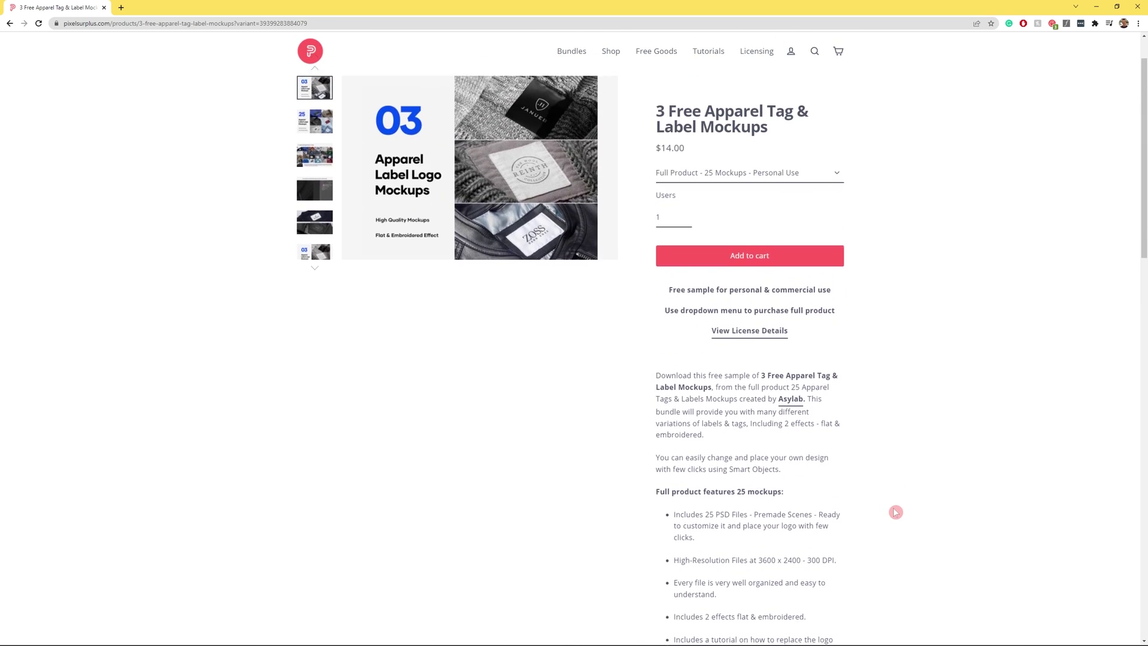
{"action": "left_click", "coordinate": [736, 232]}
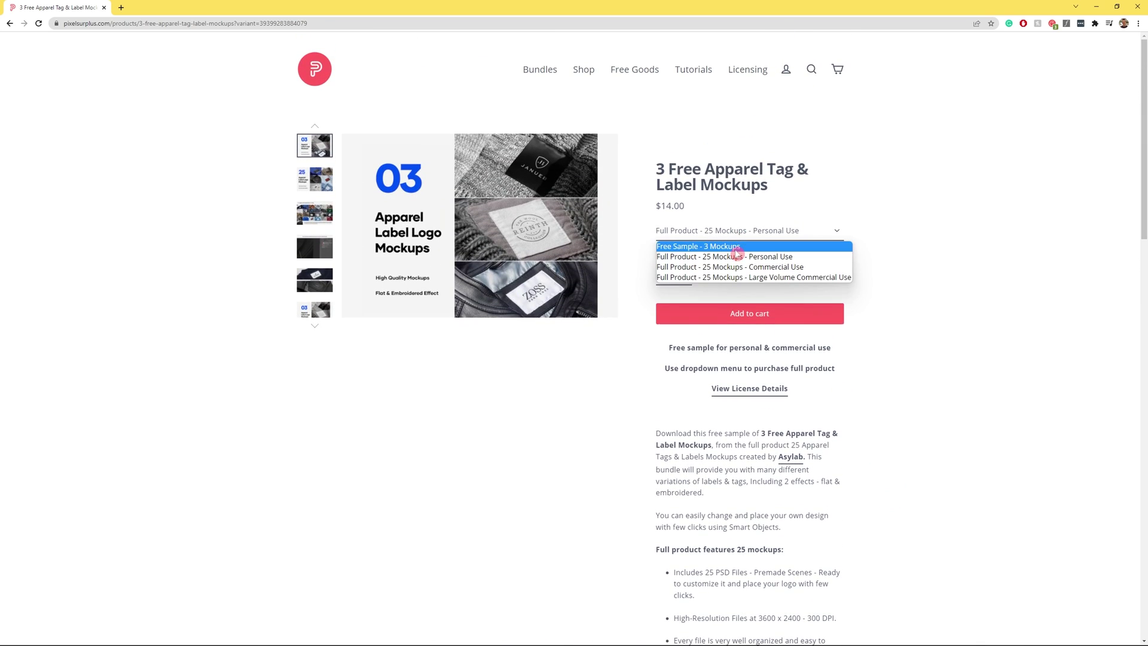
{"action": "left_click", "coordinate": [737, 246]}
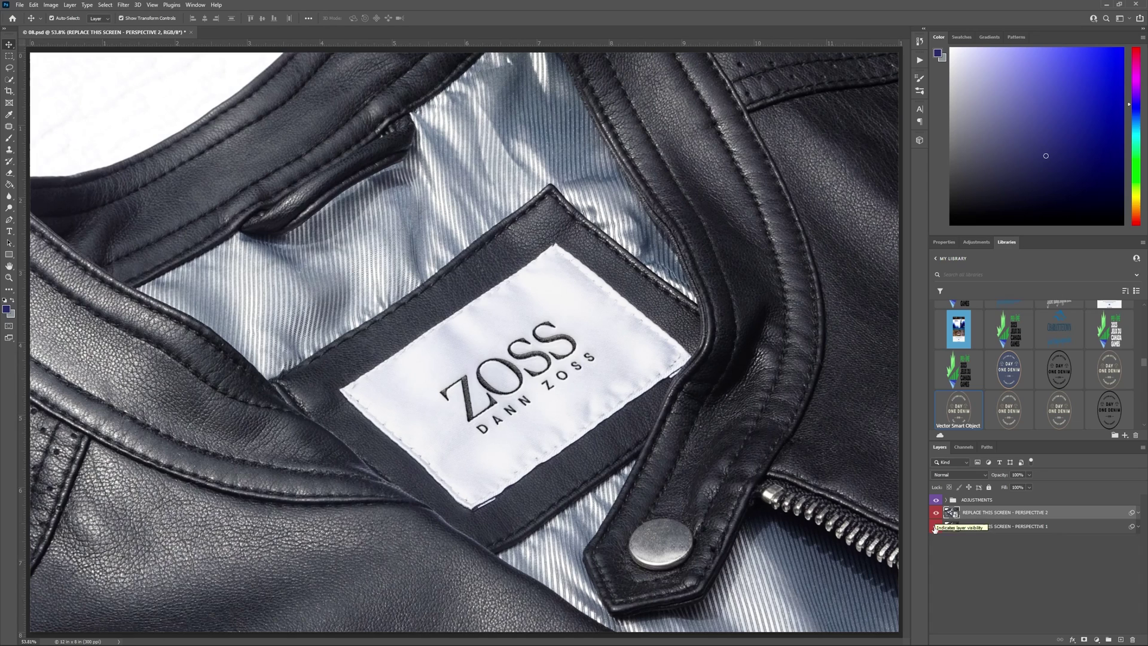
Toggle the PERSPECTIVE 2 layer off and on repeatedly to compare, leaving it visible
{"action": "left_click", "coordinate": [935, 513]}
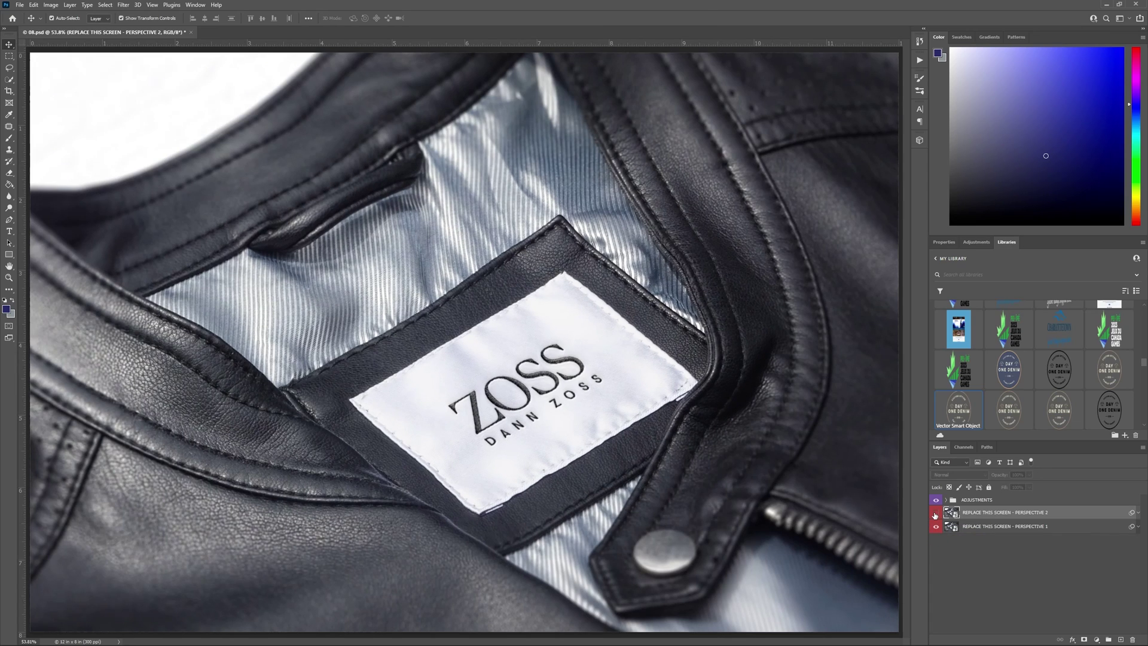
{"action": "left_click", "coordinate": [935, 513]}
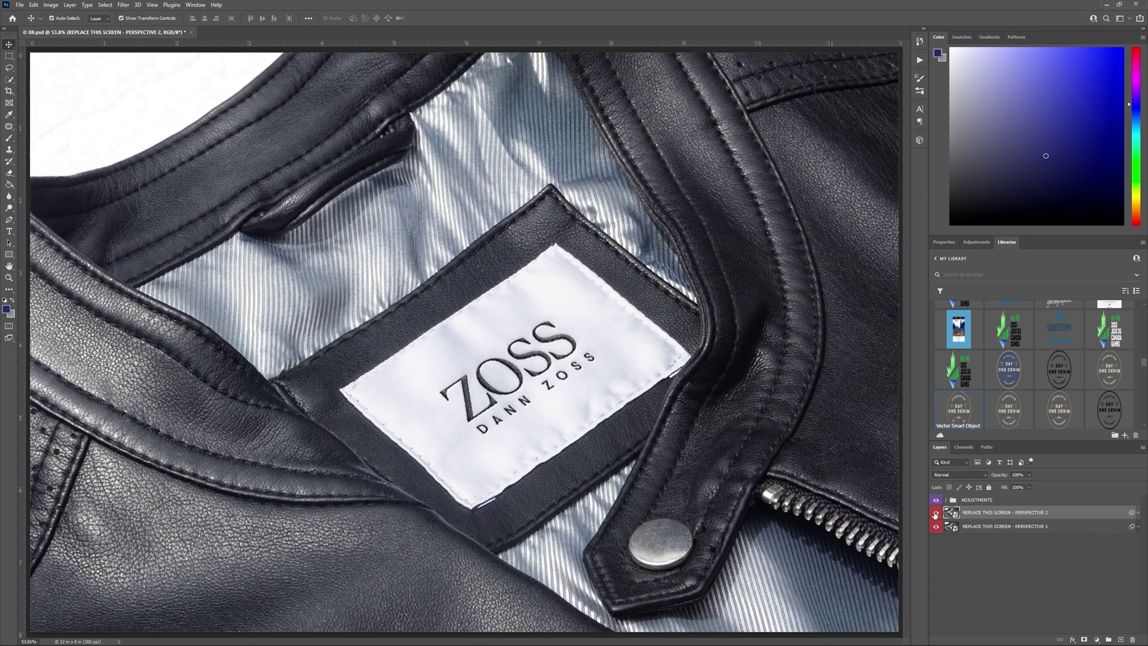
{"action": "left_click", "coordinate": [935, 513]}
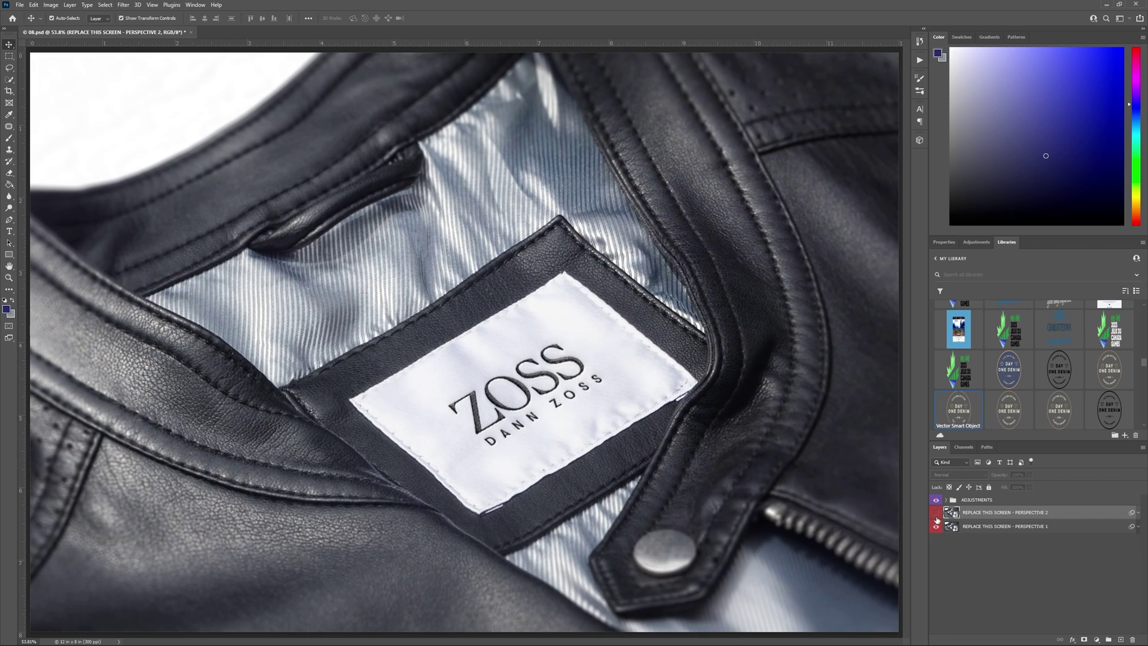
{"action": "left_click", "coordinate": [936, 517]}
{"action": "left_click", "coordinate": [936, 517]}
{"action": "left_click", "coordinate": [936, 516]}
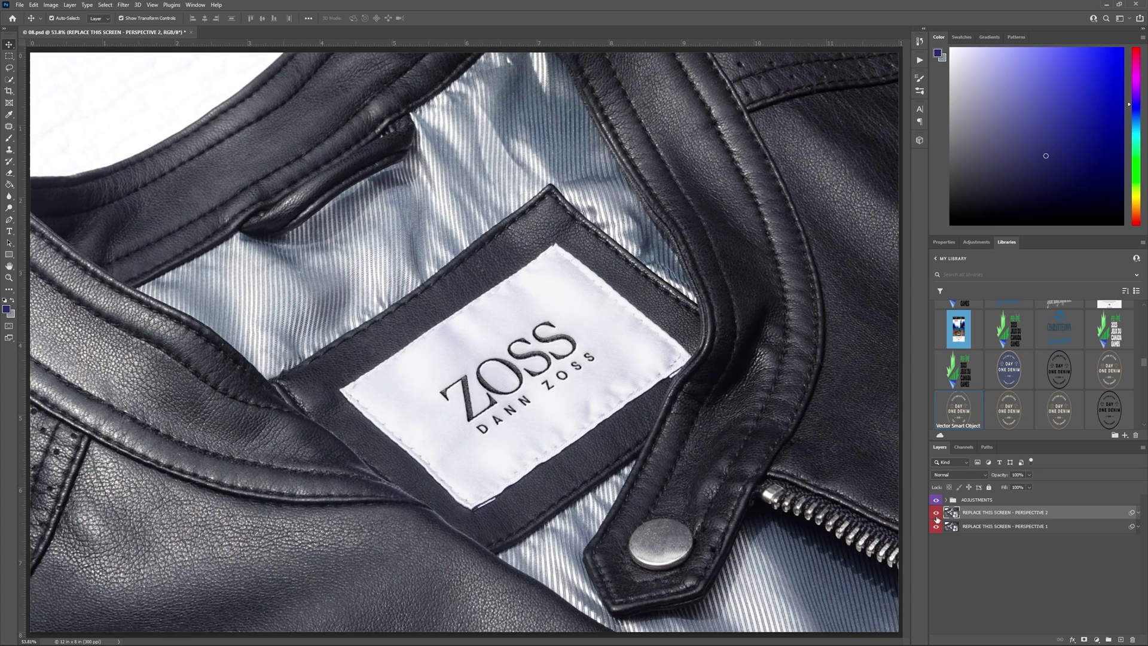
{"action": "left_click", "coordinate": [937, 517]}
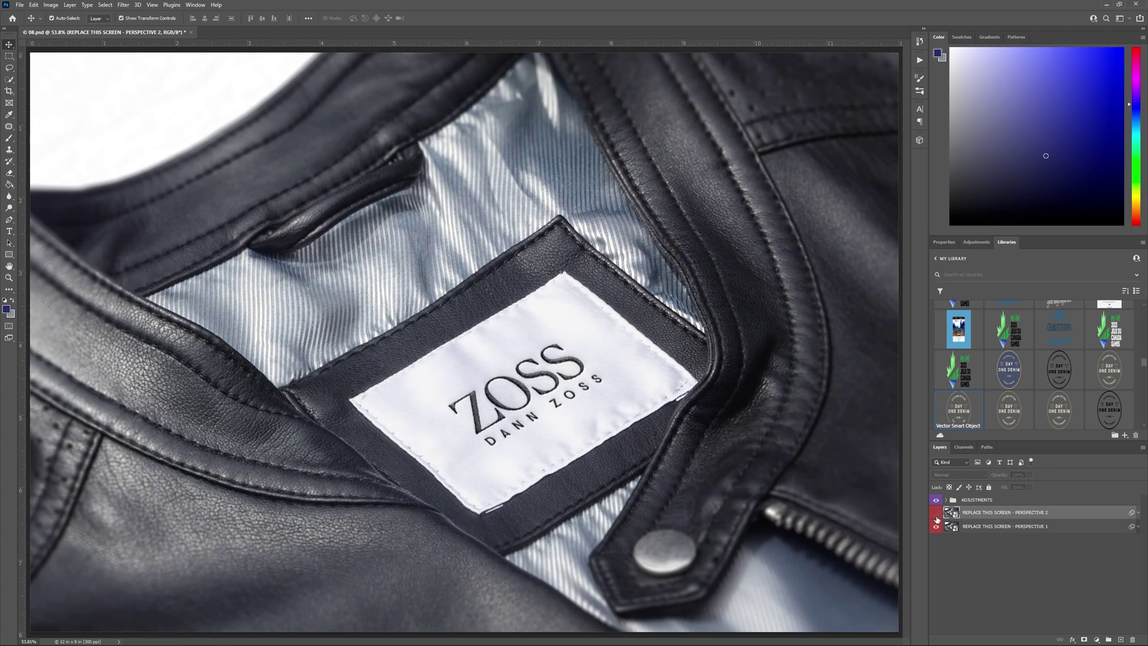
{"action": "left_click", "coordinate": [936, 518]}
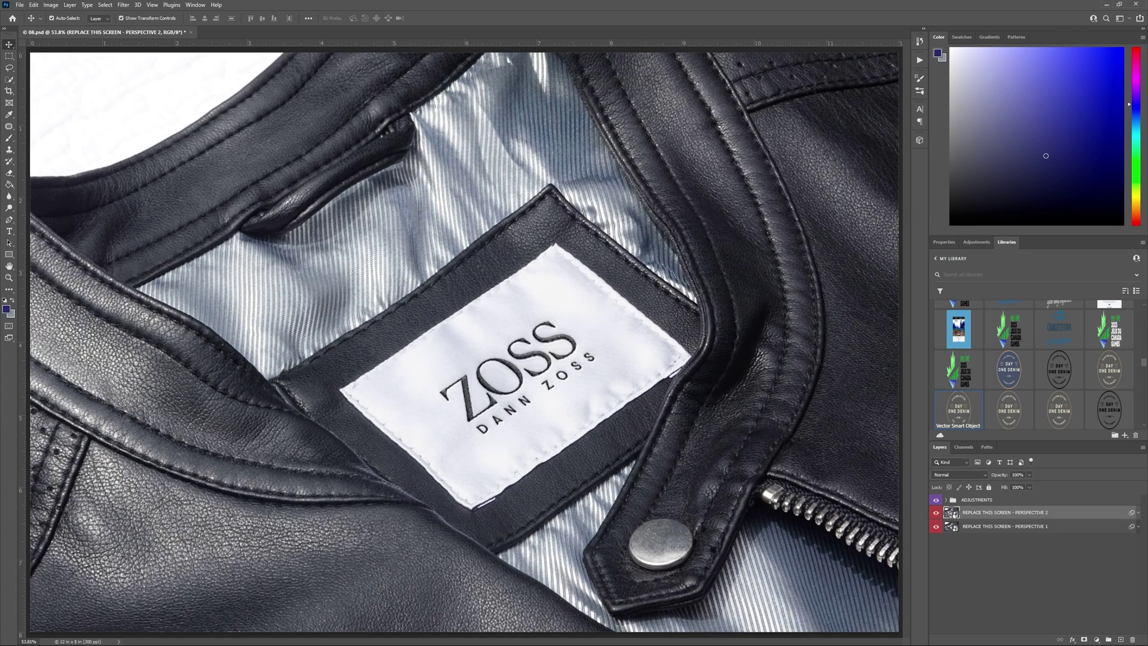
Open the PERSPECTIVE 2 smart object and compare effects, turning off EFFECT 3 - EMBROIDERED and trying EFFECT 1 - FLAT
{"action": "double_click", "coordinate": [951, 513]}
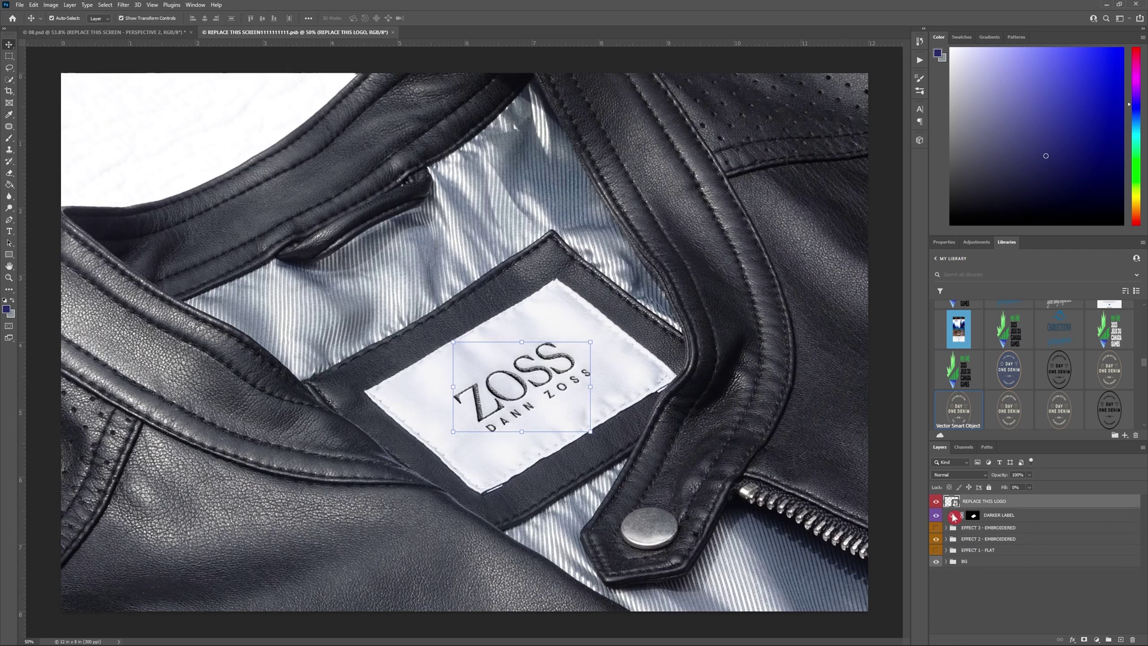
{"action": "left_click", "coordinate": [583, 516]}
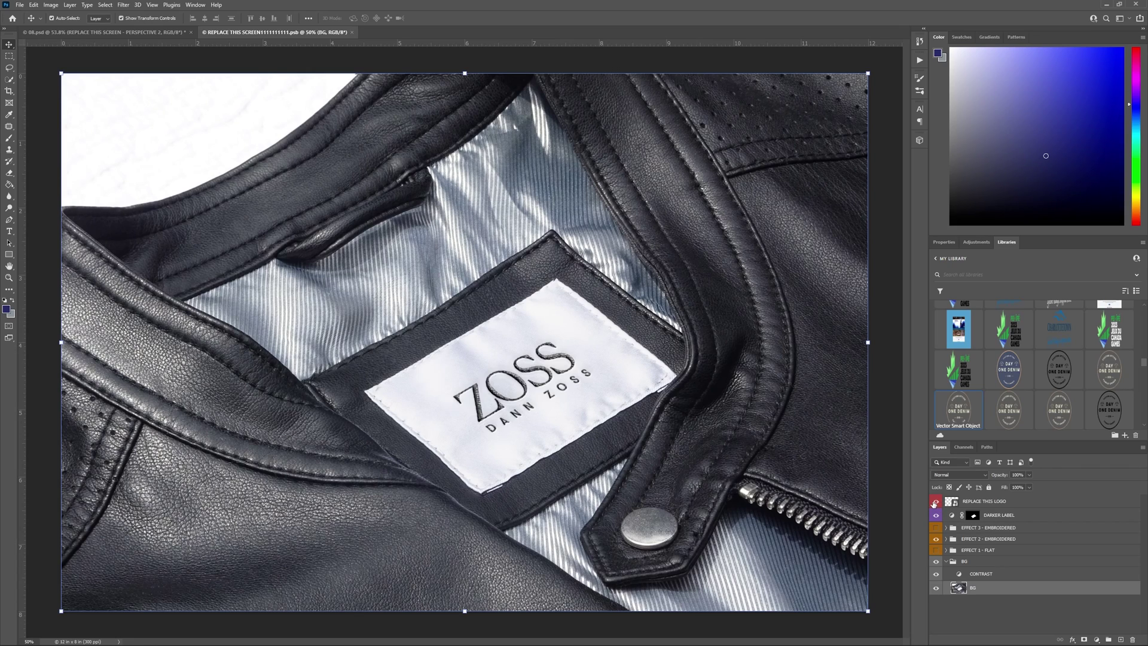
{"action": "left_click", "coordinate": [976, 503]}
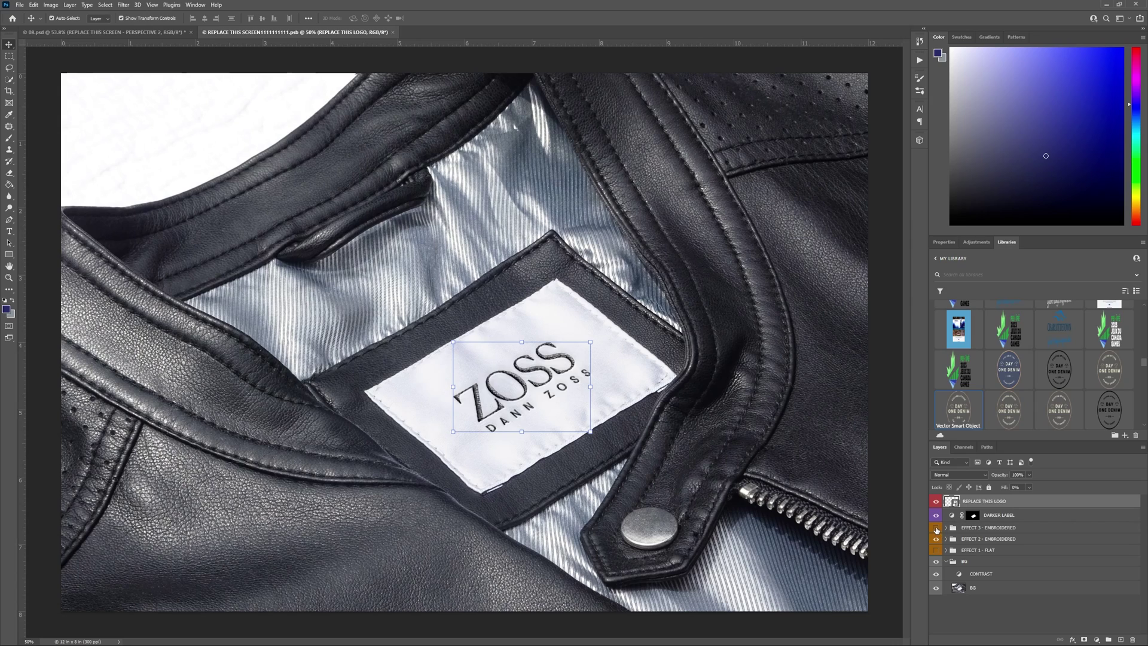
{"action": "left_click", "coordinate": [937, 530]}
{"action": "left_click", "coordinate": [937, 550]}
{"action": "left_click", "coordinate": [937, 550]}
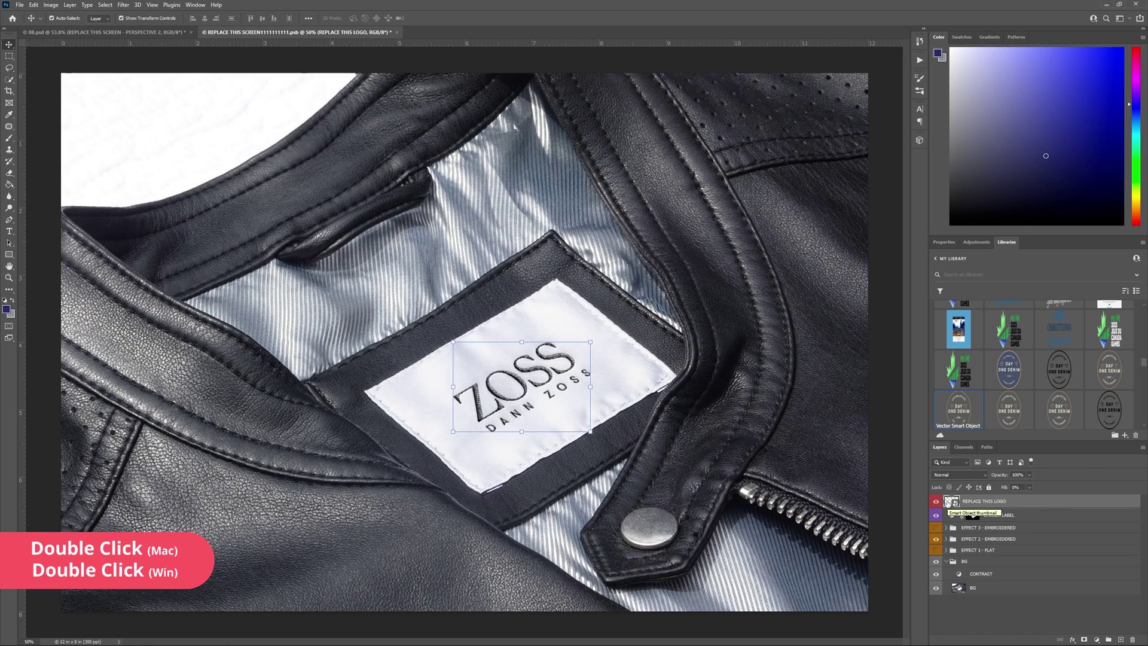
Open the REPLACE THIS LOGO smart object and hide its sample ZOSS logo layer
{"action": "double_click", "coordinate": [947, 502]}
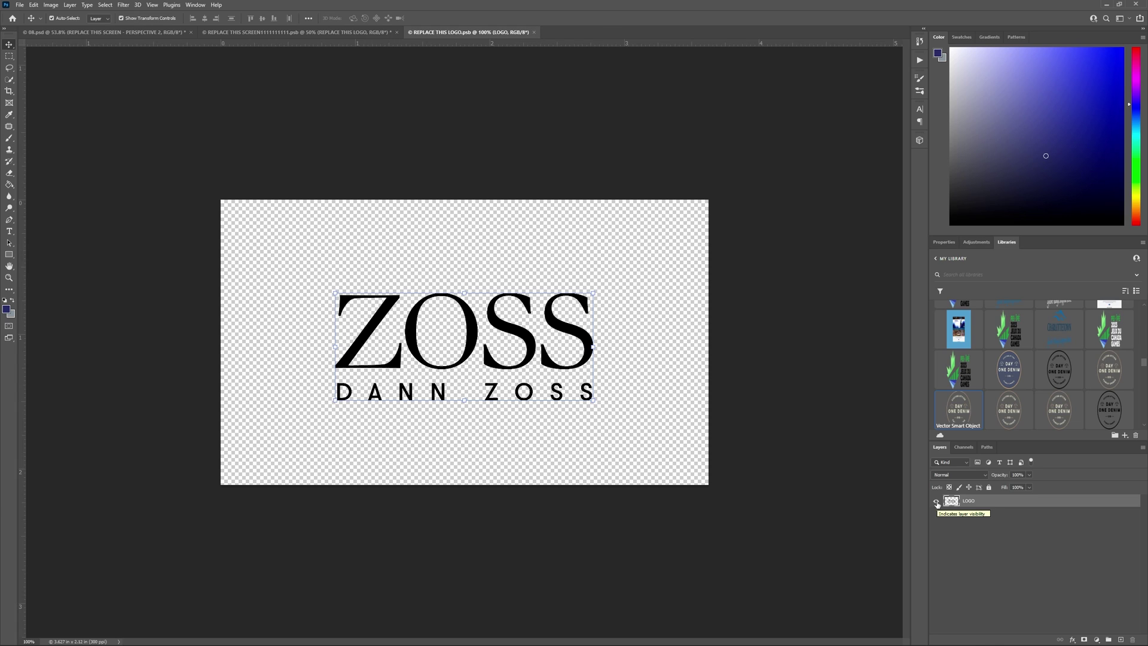
{"action": "left_click", "coordinate": [937, 503]}
{"action": "left_click", "coordinate": [567, 539]}
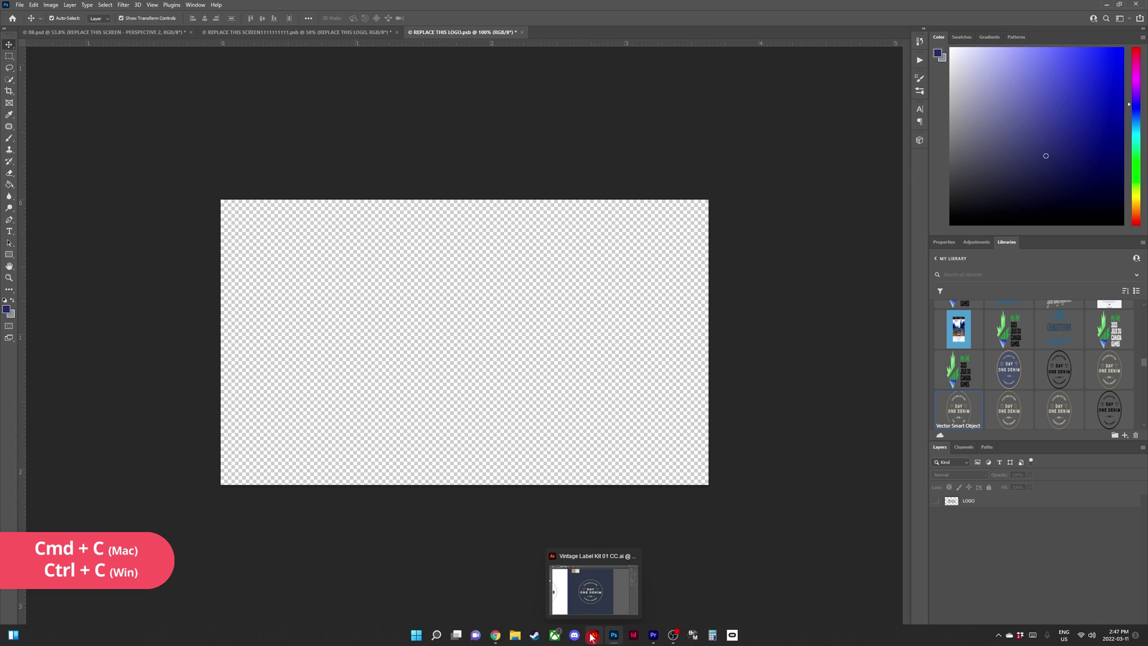
Select the whole DAY ONE DENIM label artwork in Illustrator, excluding the dark background rectangle
{"action": "left_click", "coordinate": [592, 637]}
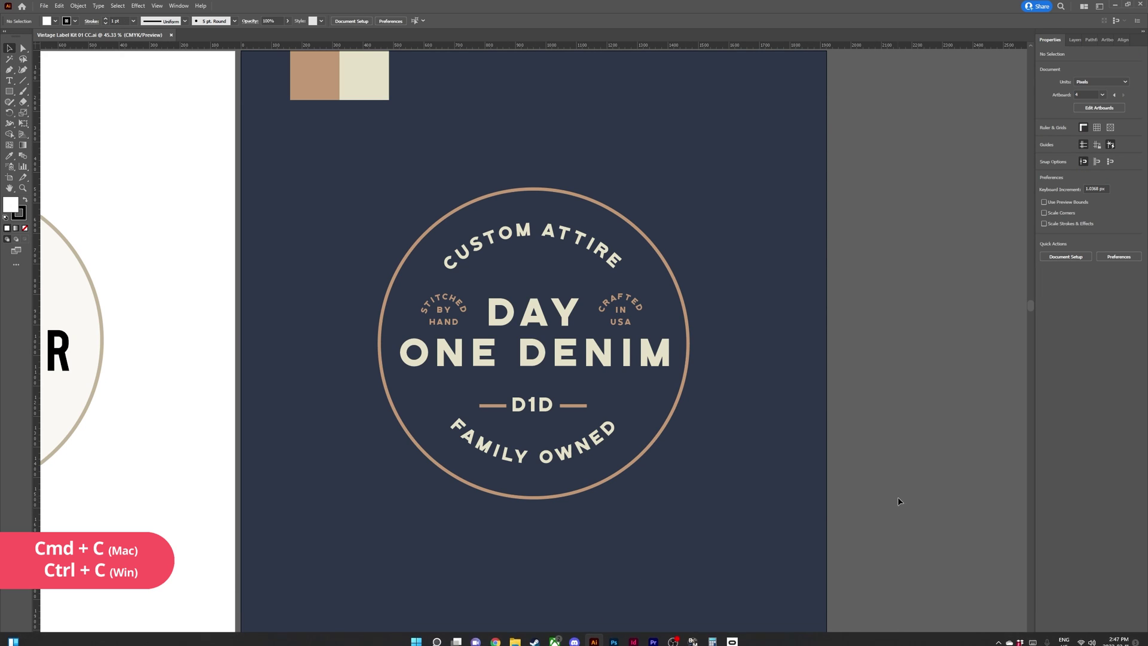
{"action": "left_click_drag", "start_coordinate": [750, 462], "coordinate": [358, 179]}
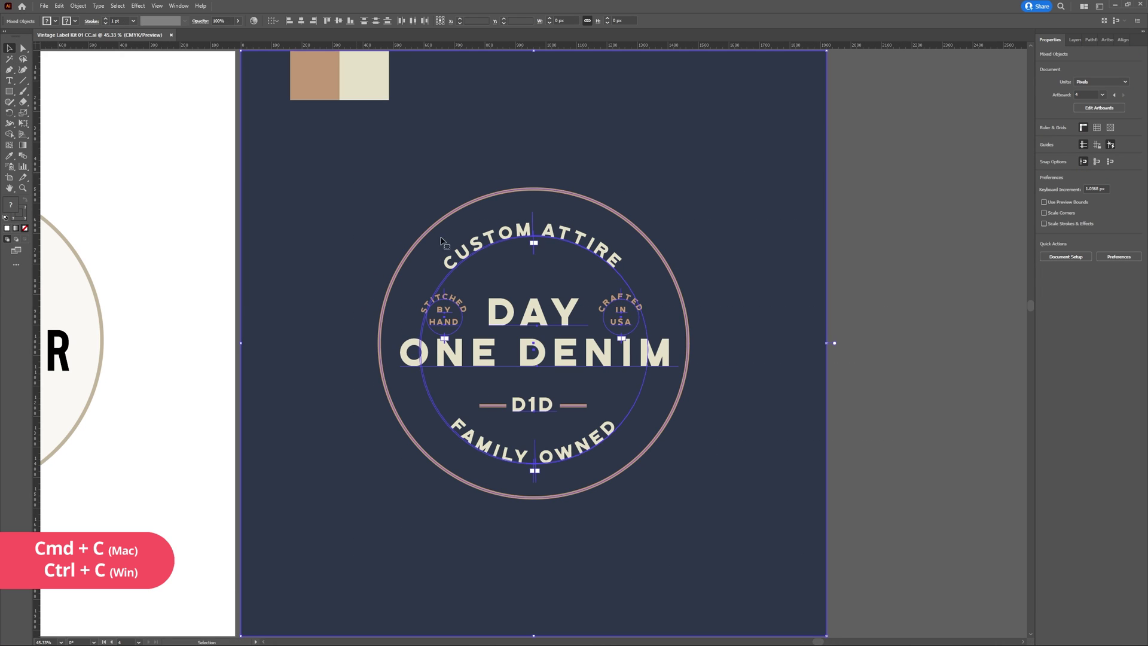
{"action": "left_click", "coordinate": [772, 375], "text": "shift"}
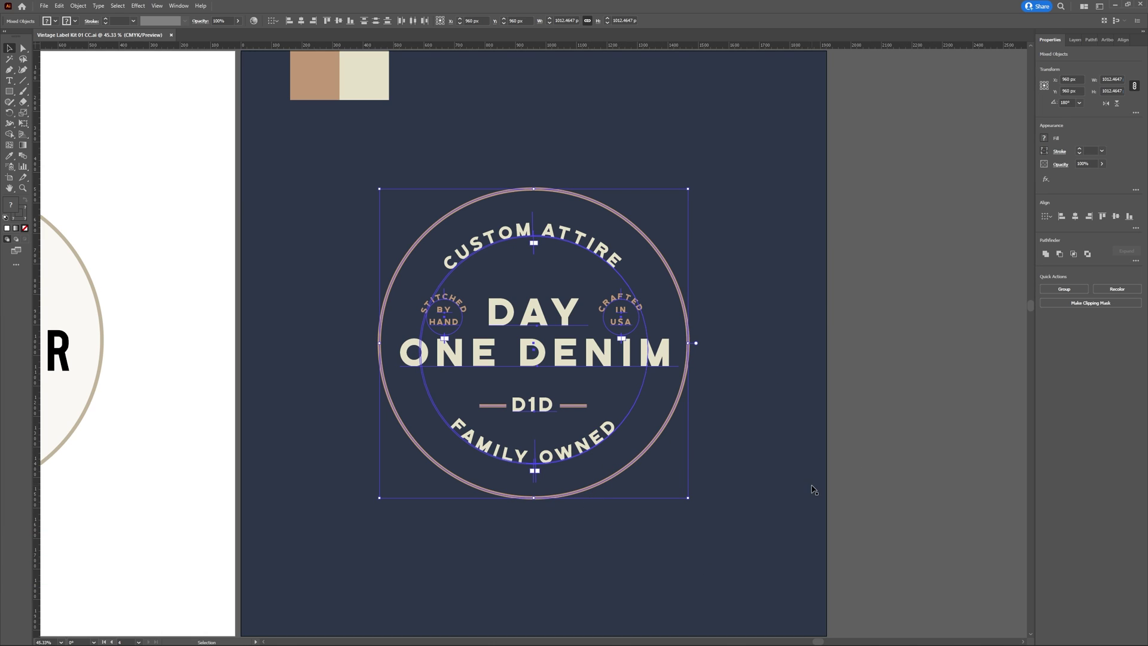
Paste the logo into REPLACE THIS LOGO as a smart object, shrink it proportionally, and save
{"action": "left_click", "coordinate": [613, 638]}
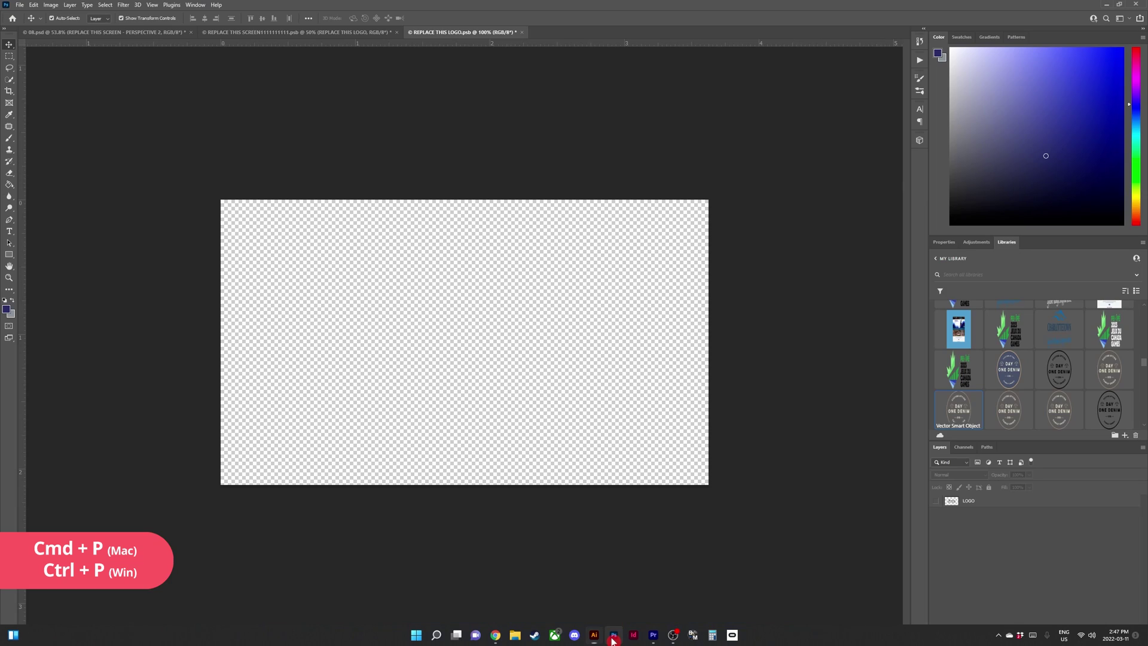
{"action": "key", "text": "ctrl+v"}
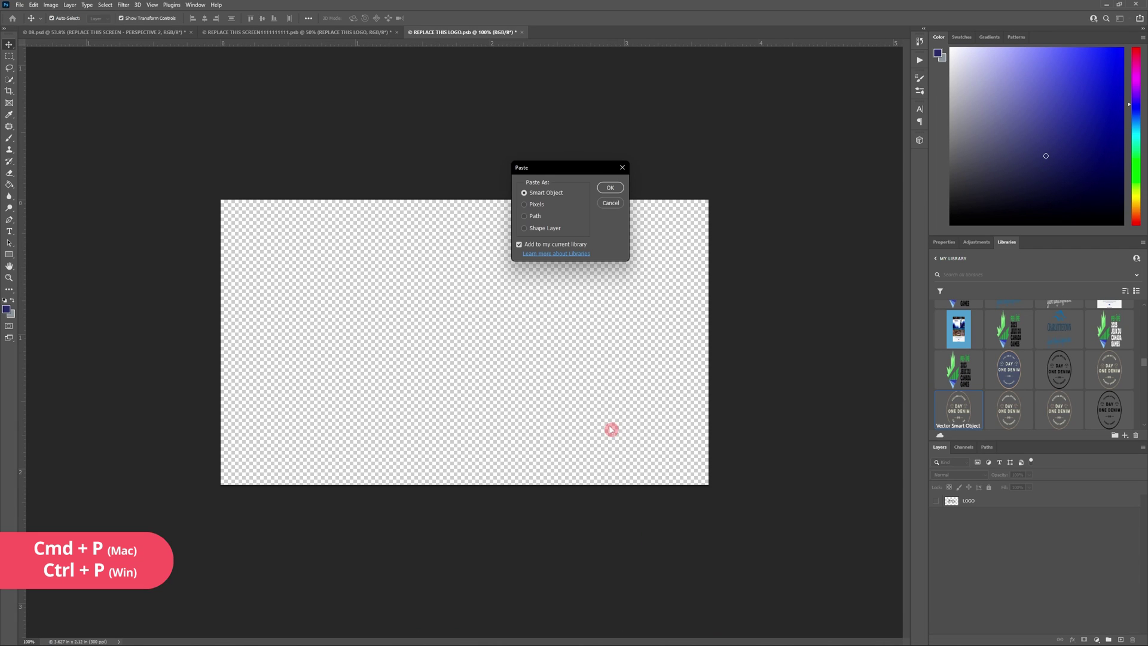
{"action": "left_click", "coordinate": [609, 188]}
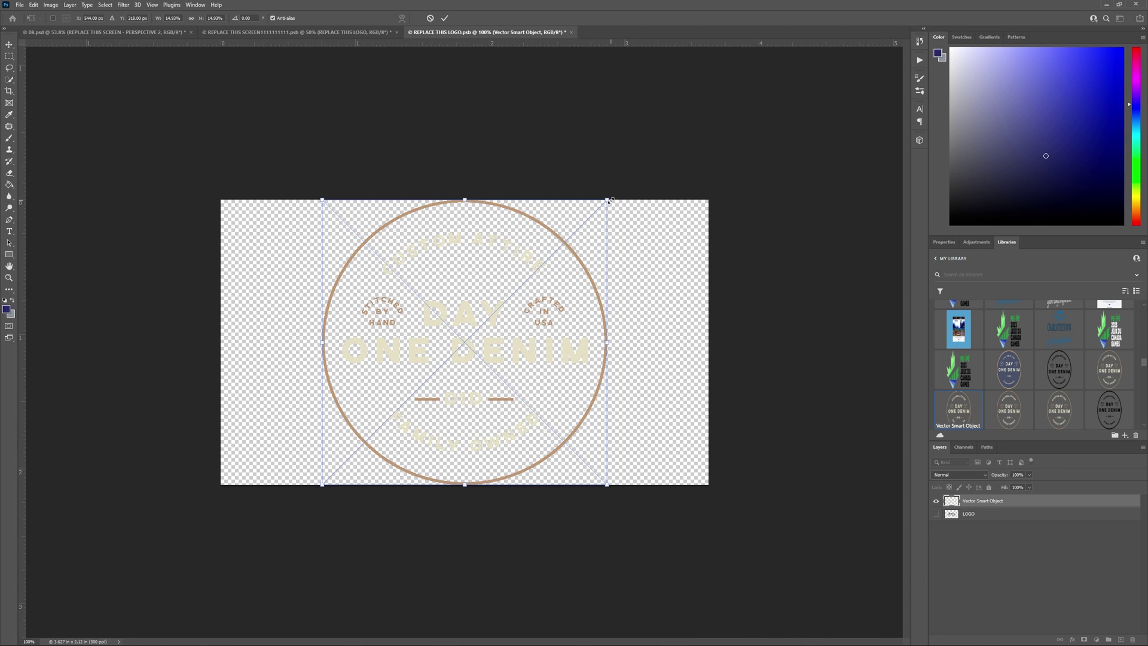
{"action": "left_click_drag", "start_coordinate": [607, 200], "coordinate": [589, 211]}
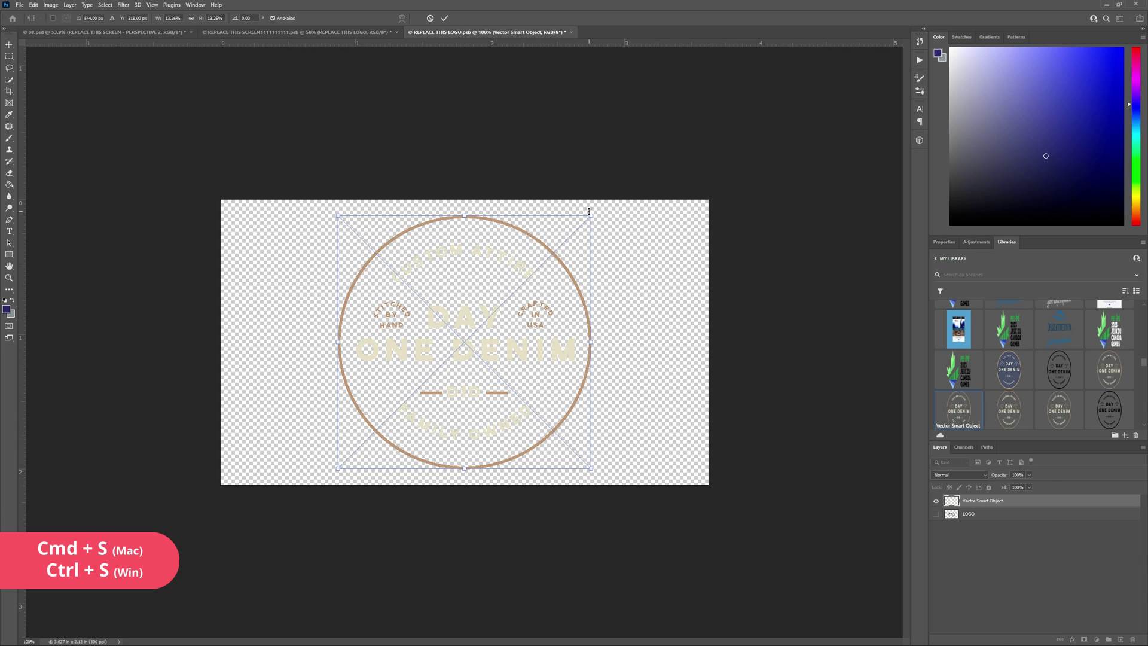
{"action": "key", "text": "ctrl+s"}
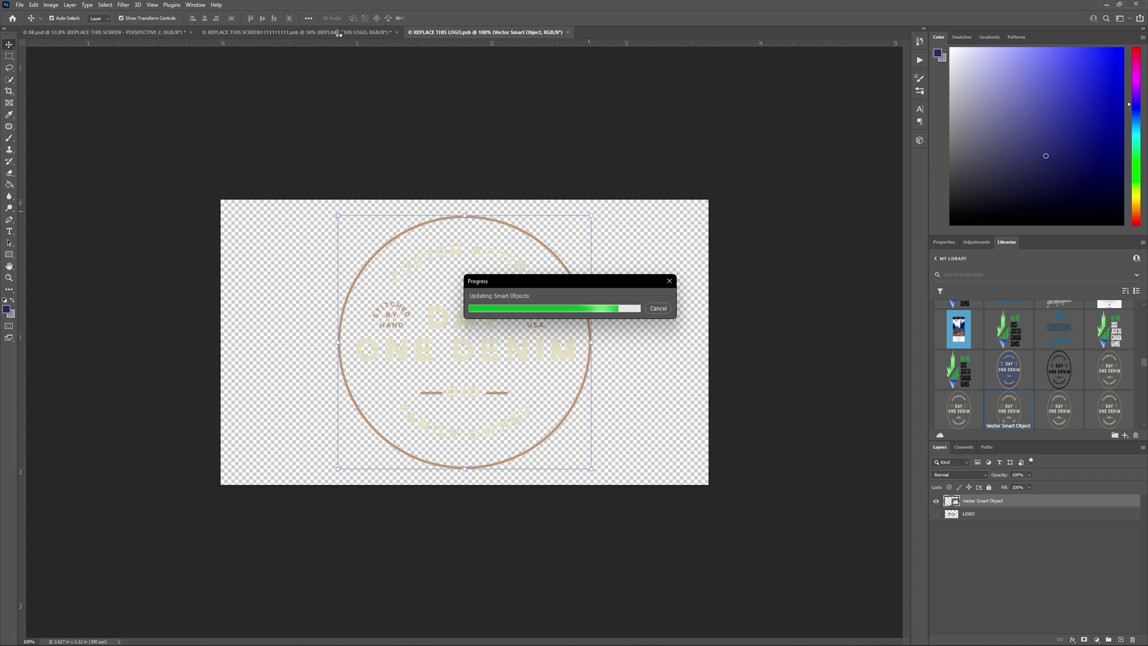
{"action": "left_click", "coordinate": [340, 34]}
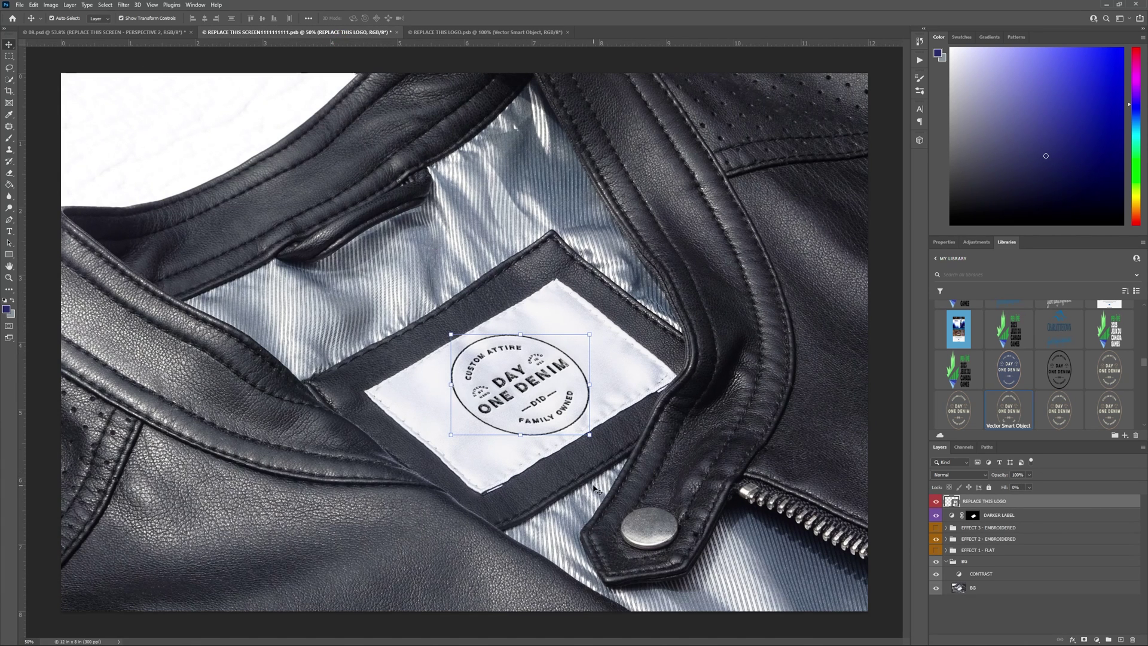
View the mockup at 100% and pan to the label carrying the logo
{"action": "left_click", "coordinate": [381, 274]}
{"action": "key", "text": "ctrl+plus"}
{"action": "key", "text": "ctrl+1"}
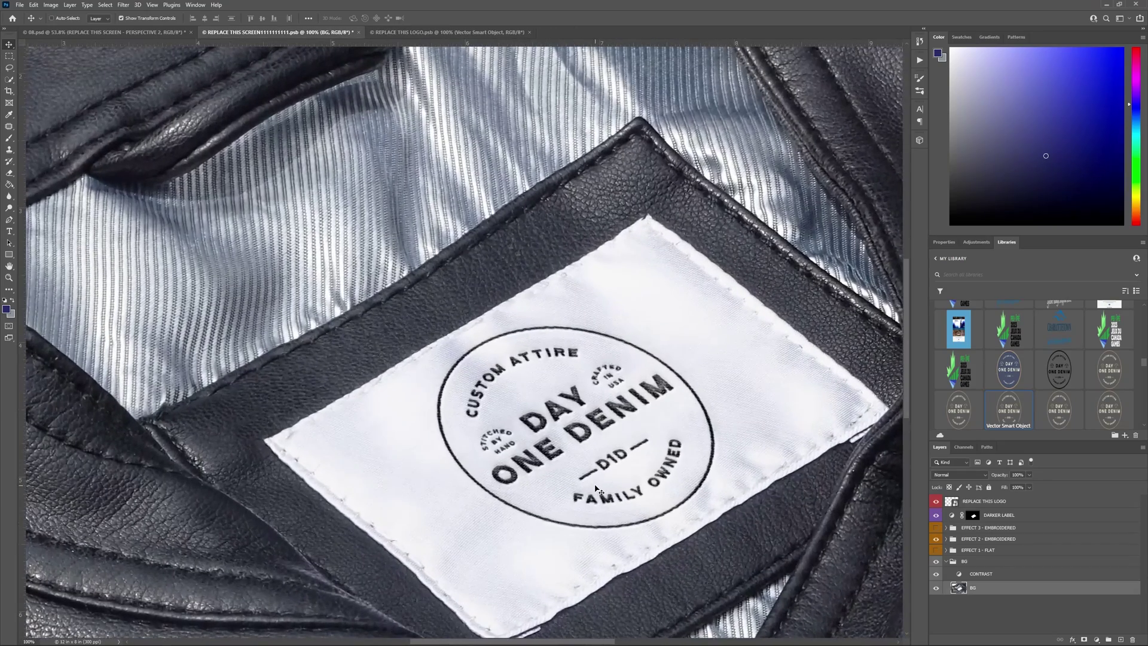
{"action": "key", "text": "space"}
{"action": "left_click_drag", "start_coordinate": [648, 468], "coordinate": [577, 366]}
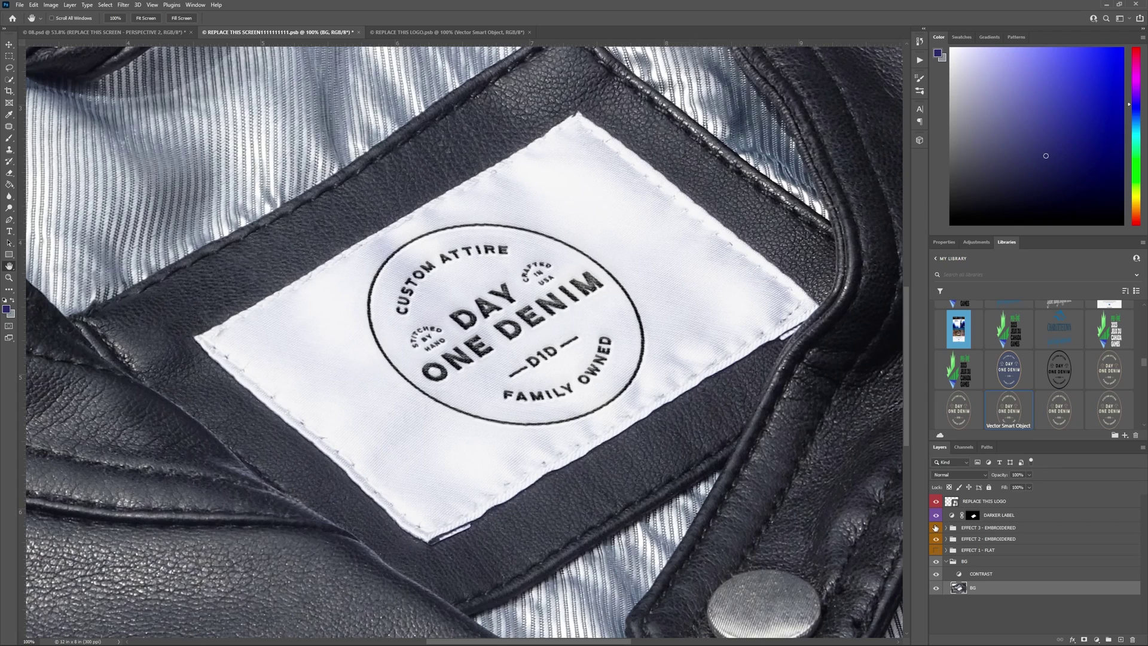
Compare the effect layers, turning on the third embroidered effect and turning the second embroidered effect off
{"action": "left_click", "coordinate": [936, 528]}
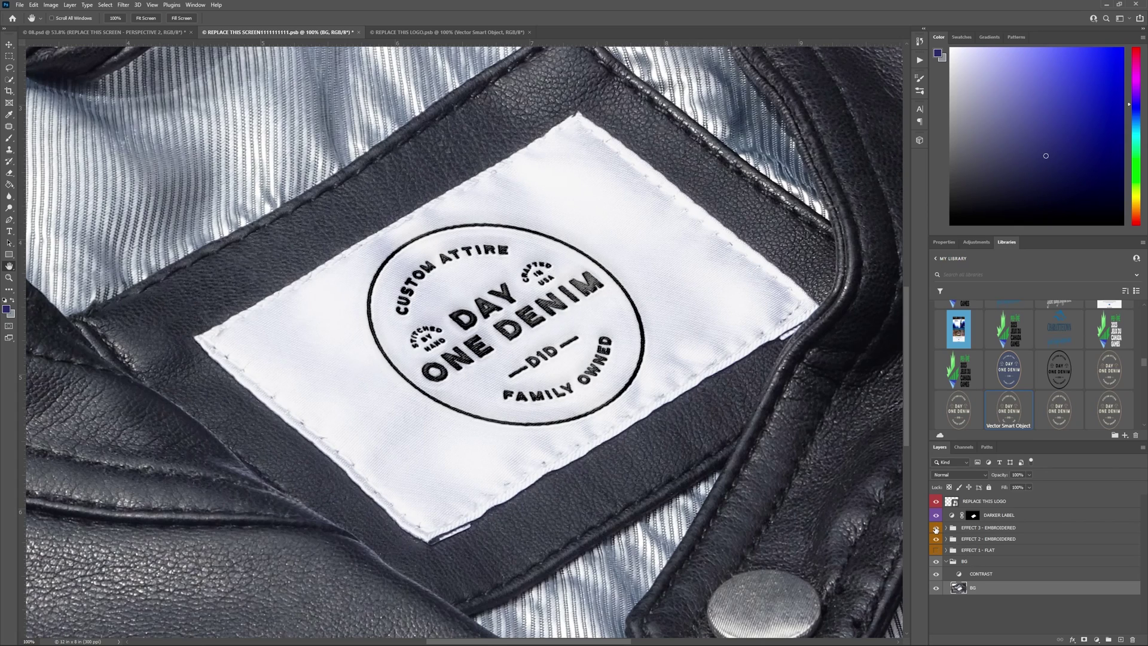
{"action": "left_click", "coordinate": [936, 550]}
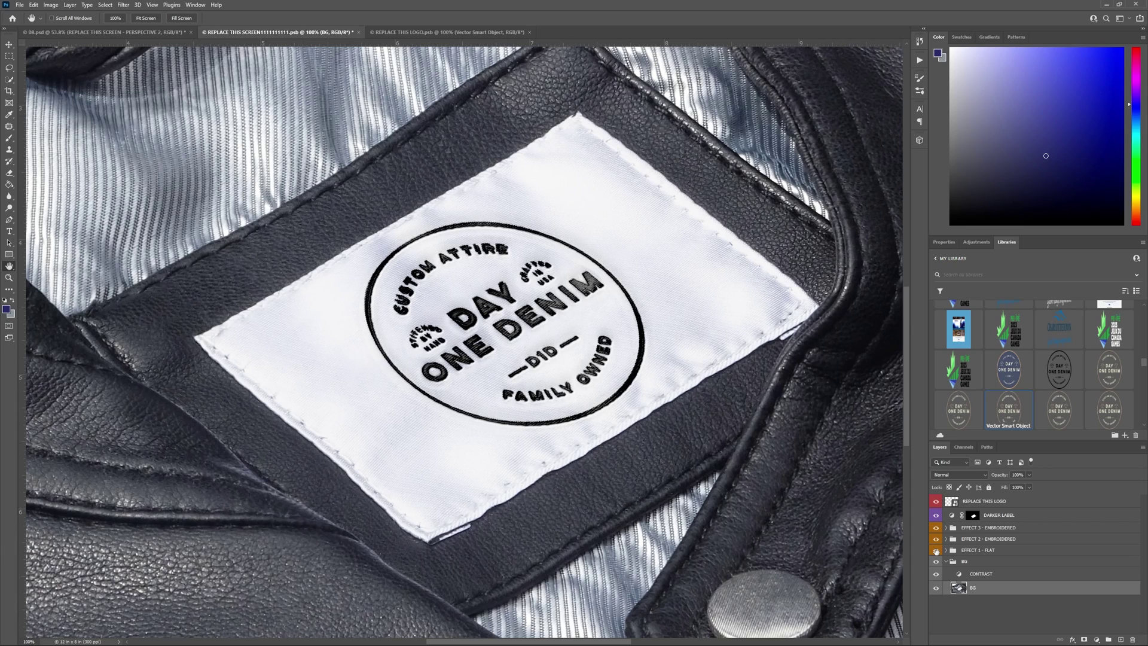
{"action": "left_click", "coordinate": [936, 550]}
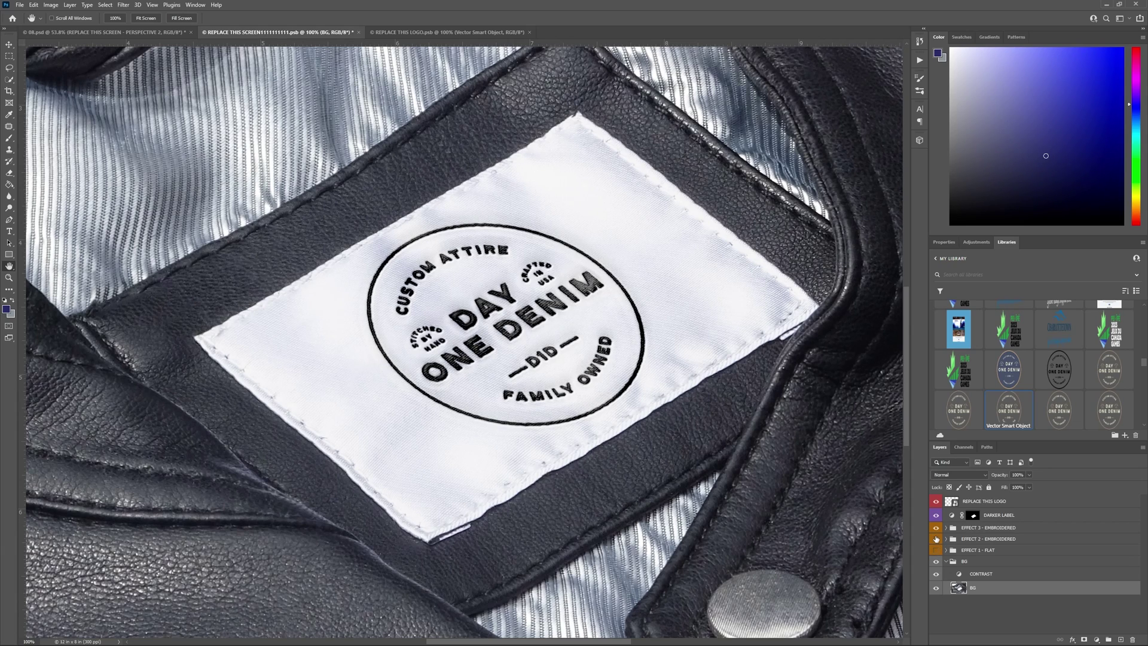
{"action": "left_click", "coordinate": [936, 539]}
Fit the jacket on screen, then browse Pixel Surplus free textures and the Free Mockups collection
{"action": "key", "text": "ctrl+0"}
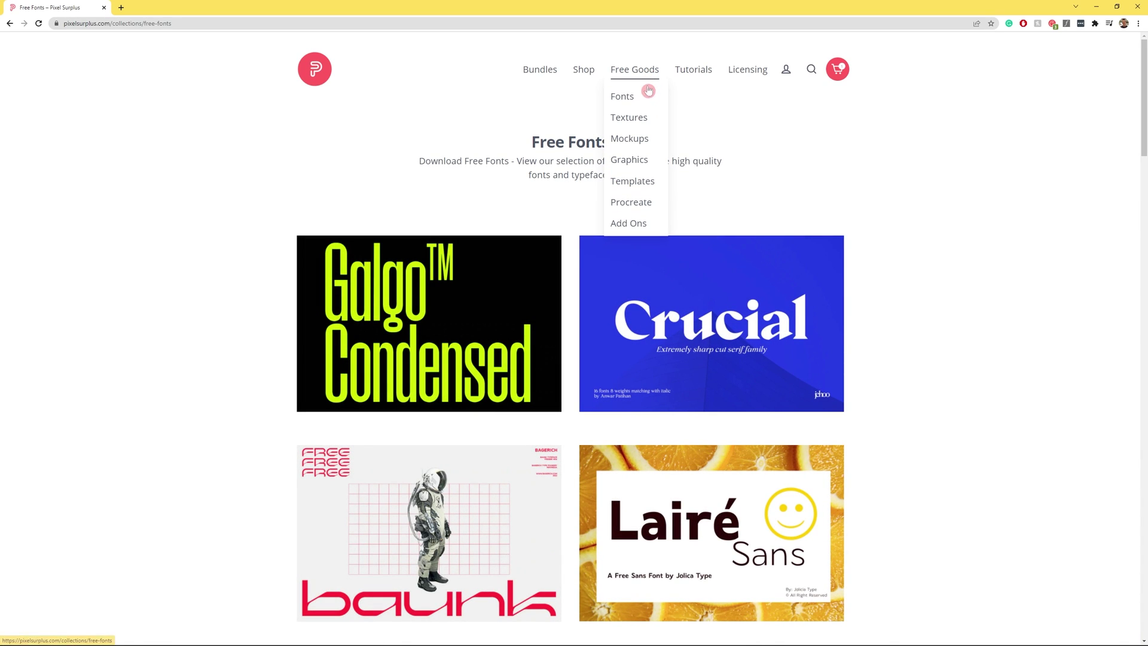
{"action": "left_click", "coordinate": [642, 119]}
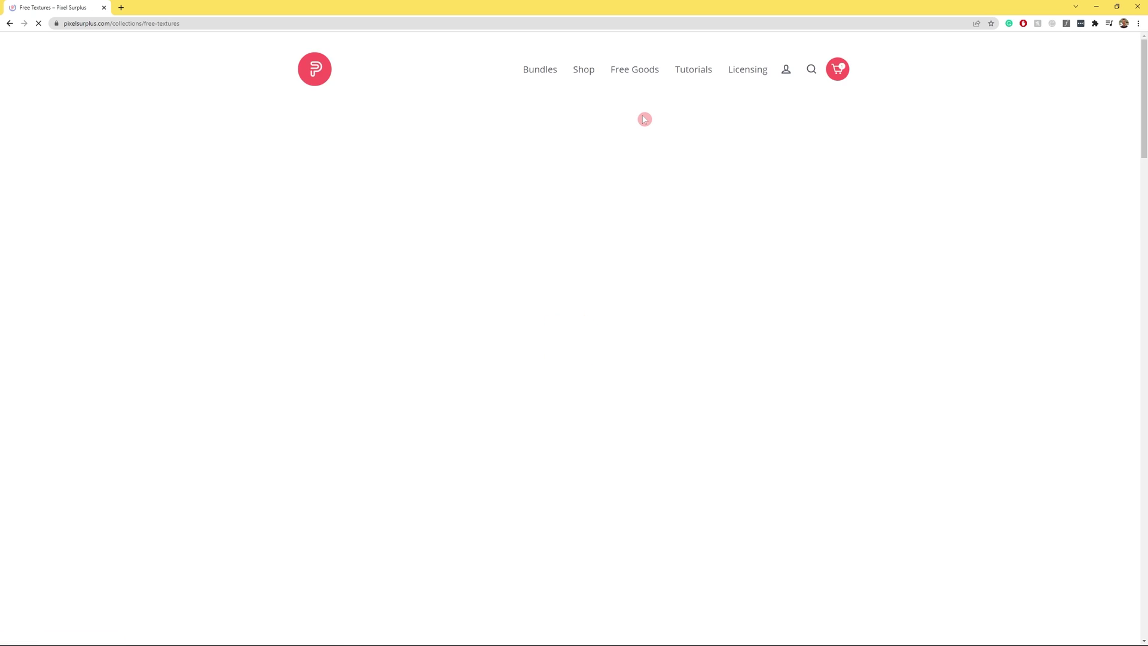
{"action": "mouse_move", "coordinate": [634, 72]}
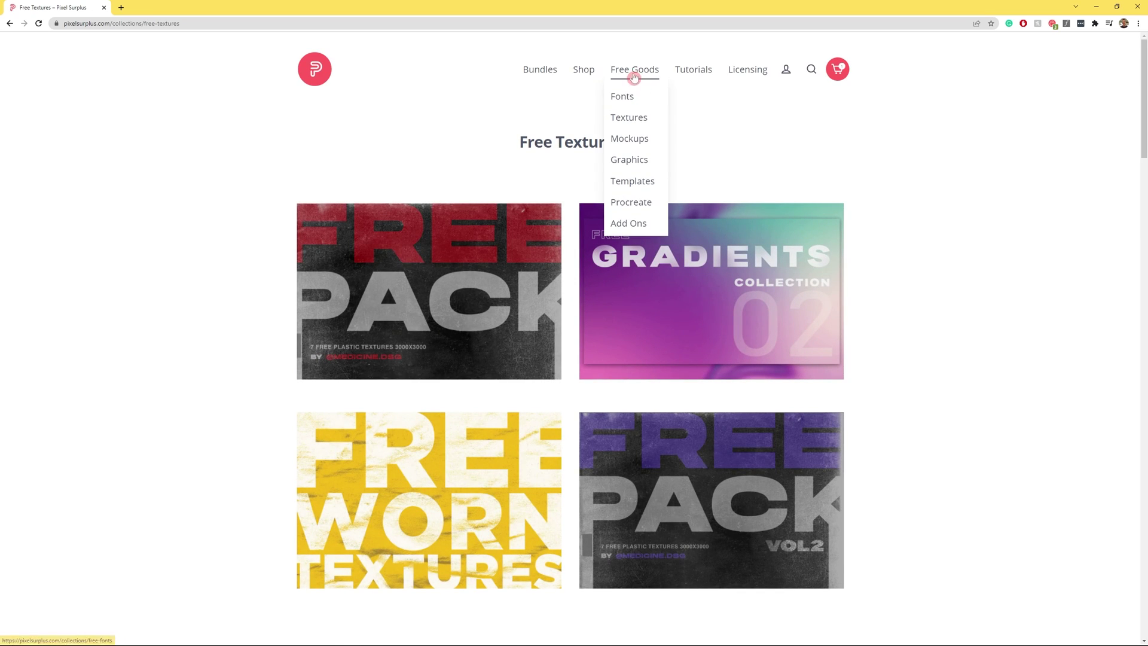
{"action": "left_click", "coordinate": [641, 135]}
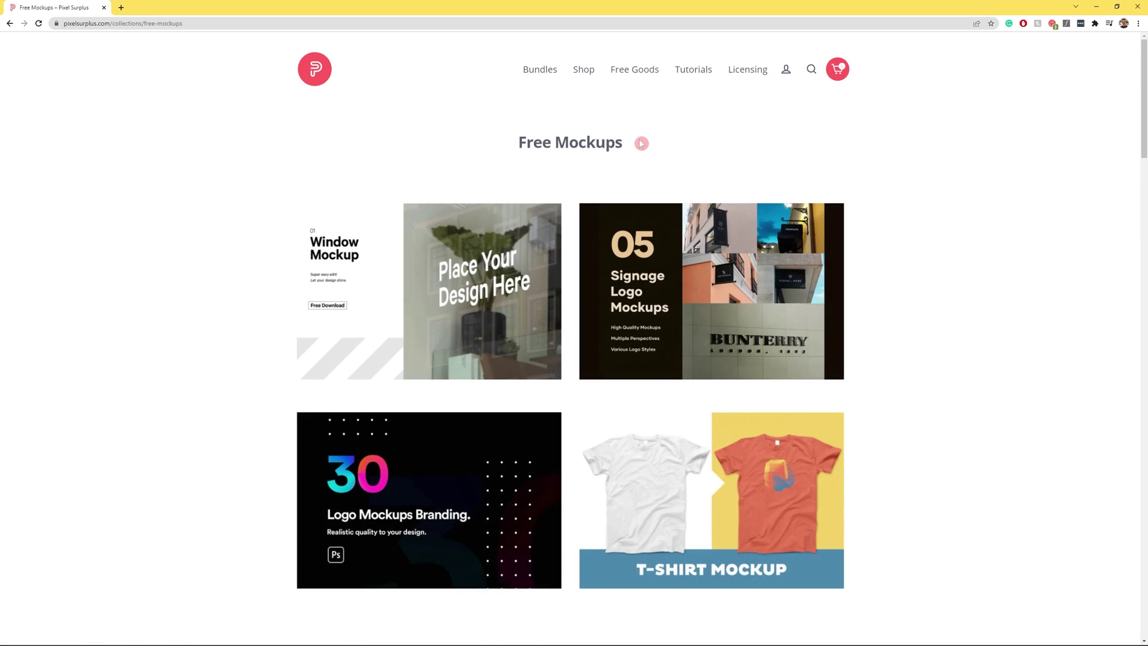
Browse the bundles and view The Historic Type Collection's font preview grid
{"action": "left_click", "coordinate": [541, 72]}
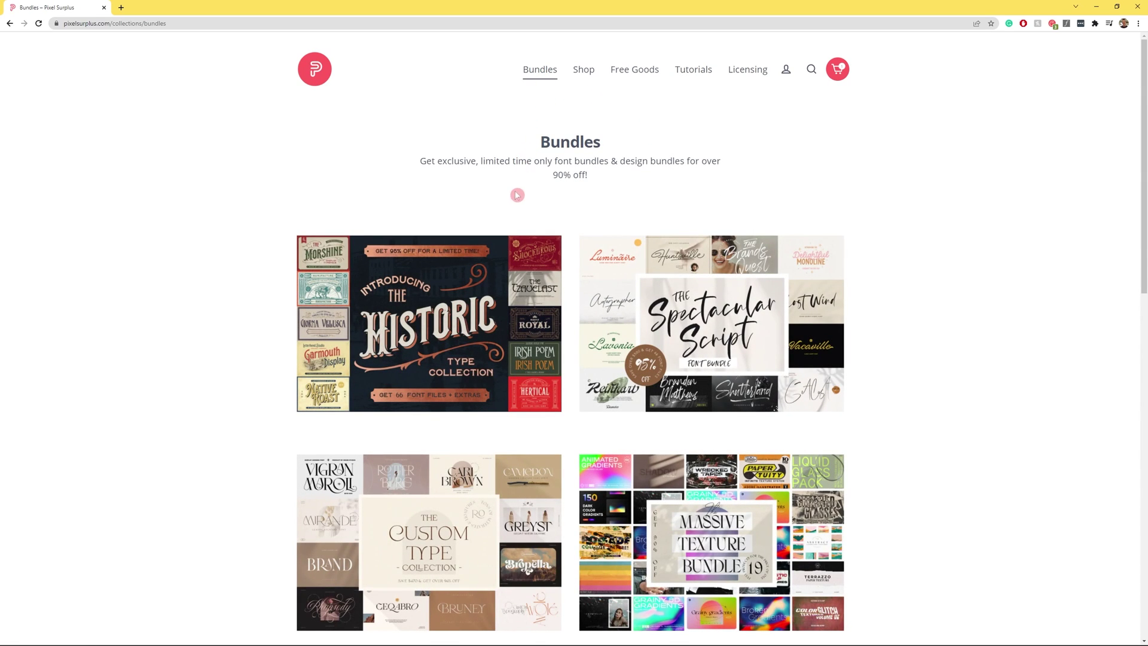
{"action": "left_click", "coordinate": [485, 296]}
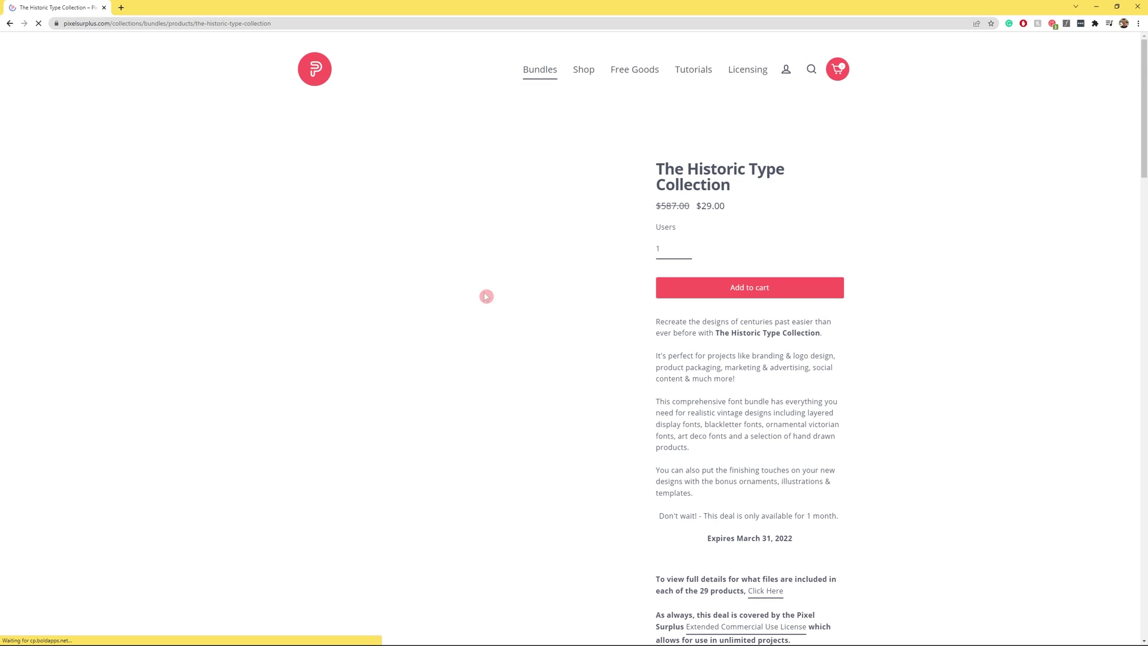
{"action": "left_click", "coordinate": [319, 193]}
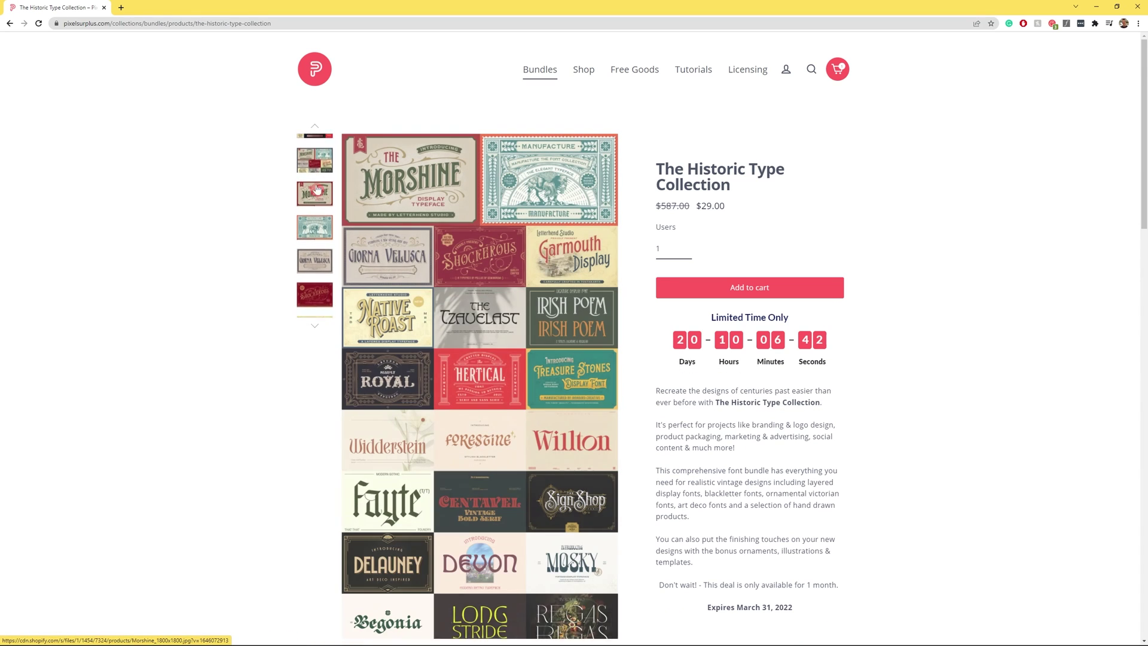
{"action": "mouse_move", "coordinate": [1143, 176]}
{"action": "left_mouse_down"}
{"action": "mouse_move", "coordinate": [1143, 251]}
{"action": "mouse_move", "coordinate": [1143, 178]}
{"action": "left_mouse_up"}
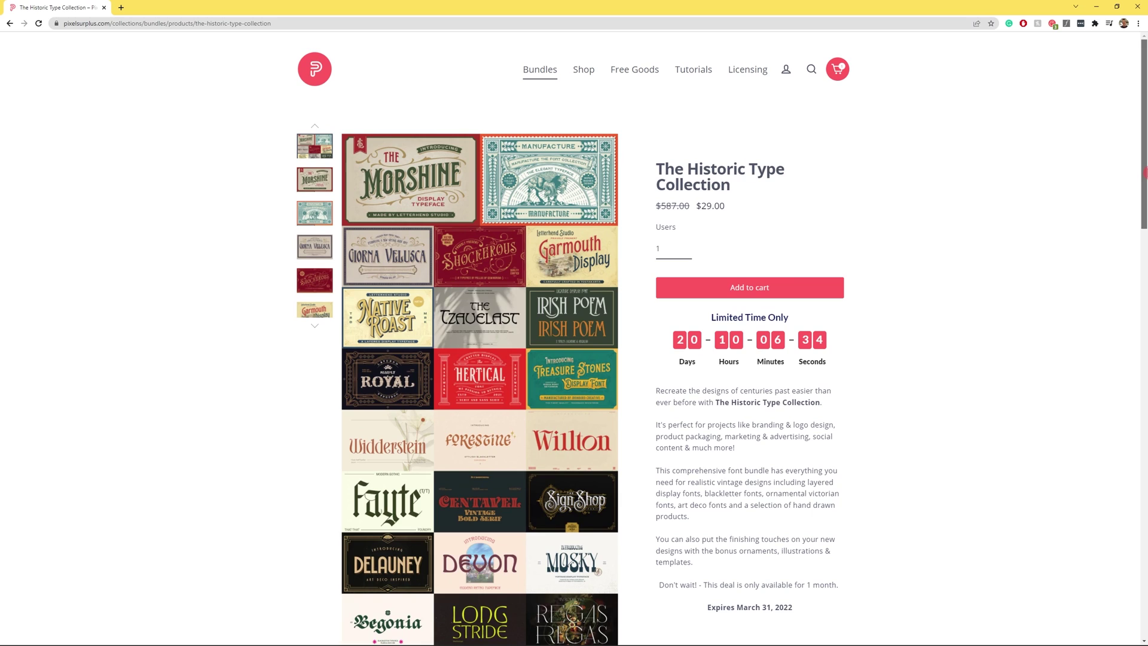
Open The Spectacular Script Font Bundle page and scroll to its font previews
{"action": "left_click", "coordinate": [545, 79]}
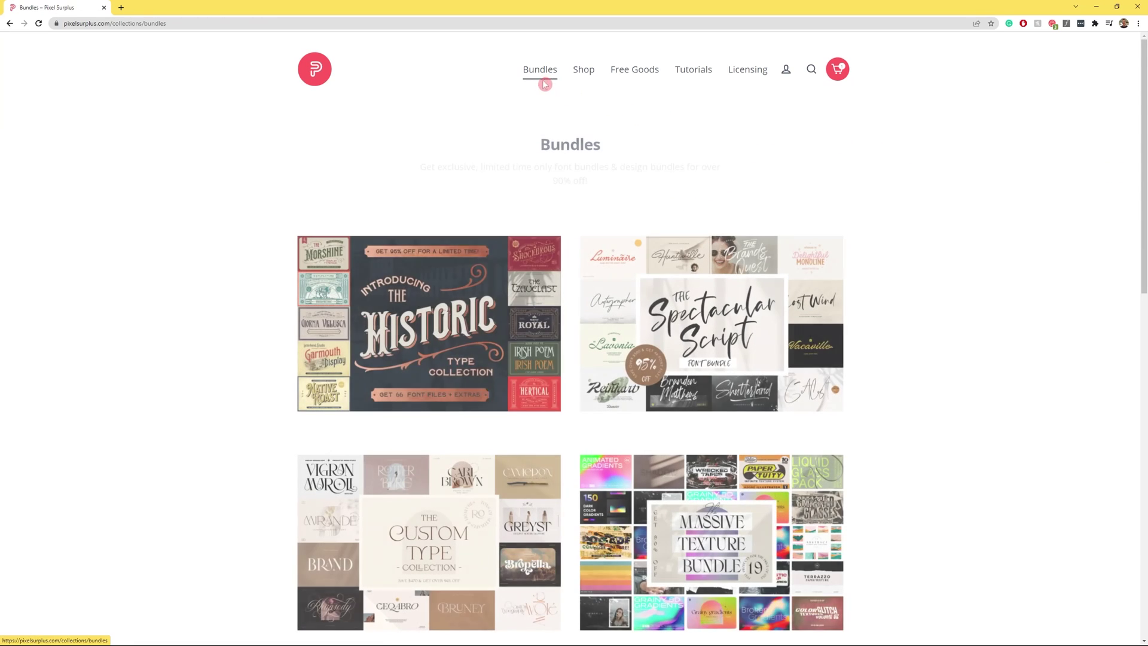
{"action": "left_click", "coordinate": [735, 298]}
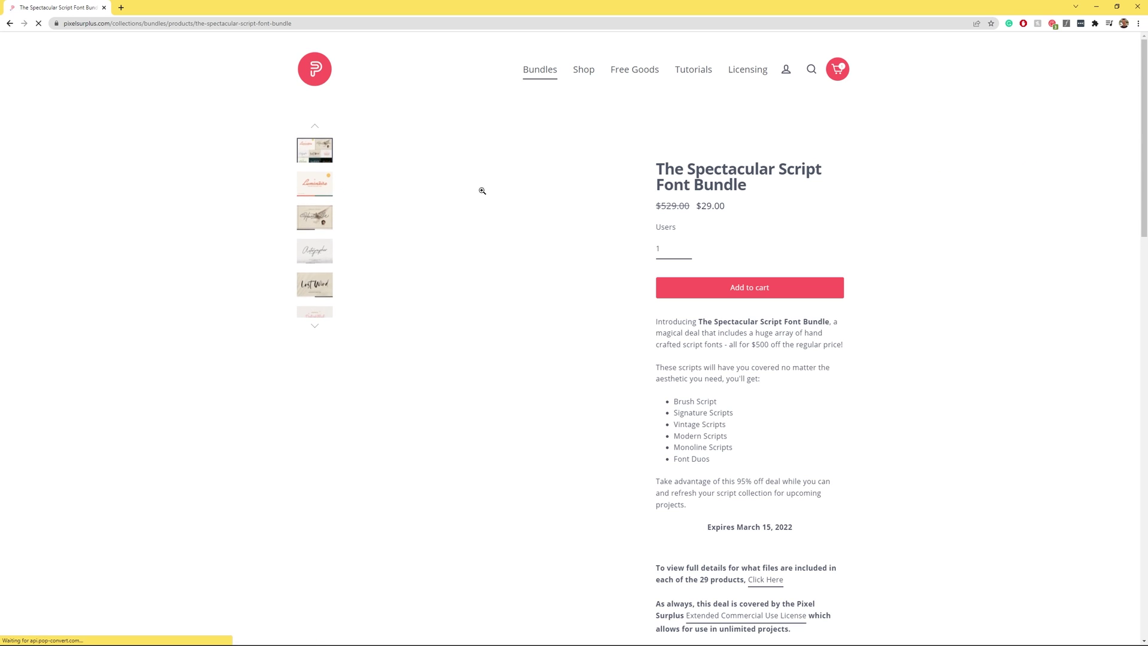
{"action": "scroll", "coordinate": [1139, 174], "scroll_direction": "down", "scroll_amount": 3}
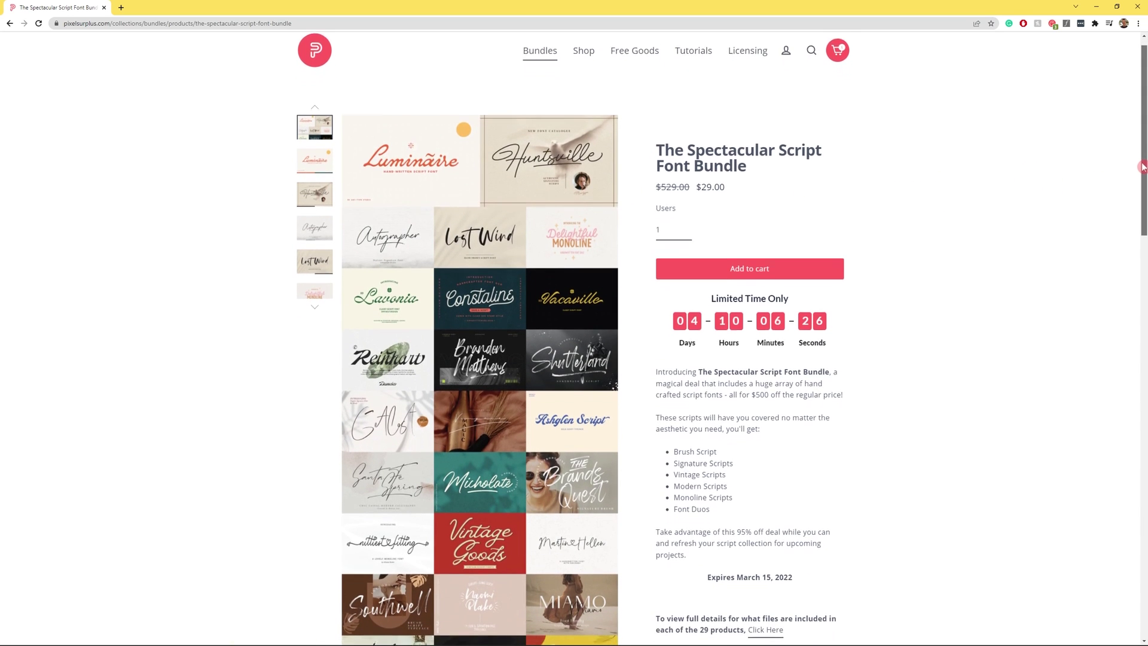
{"action": "left_click_drag", "start_coordinate": [1134, 202], "coordinate": [1131, 150]}
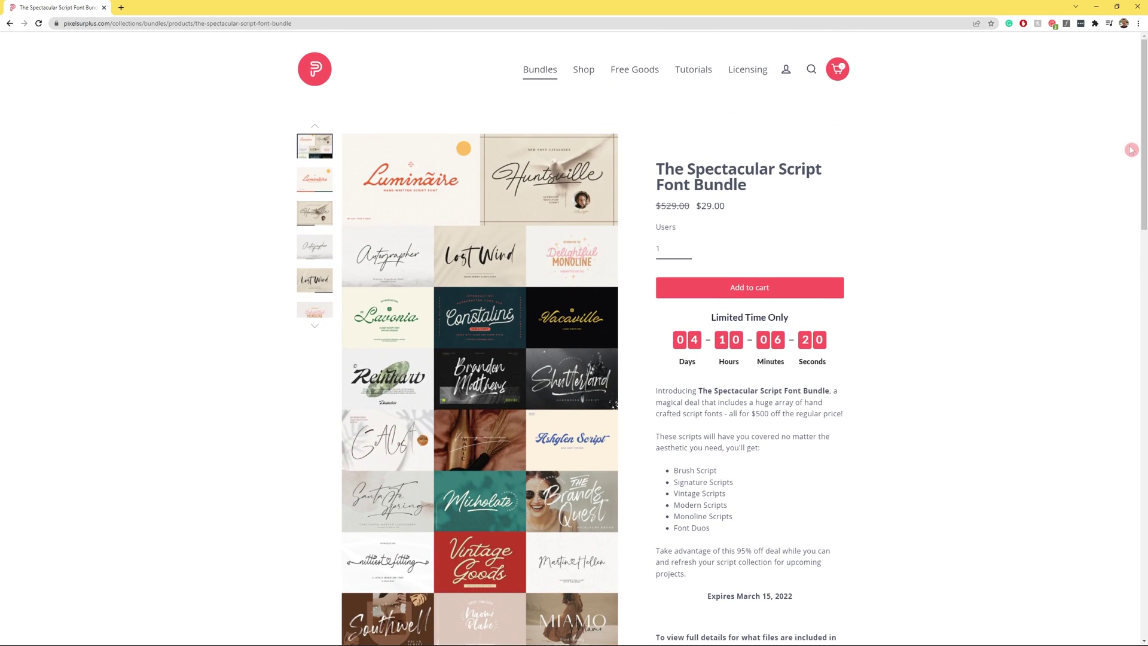